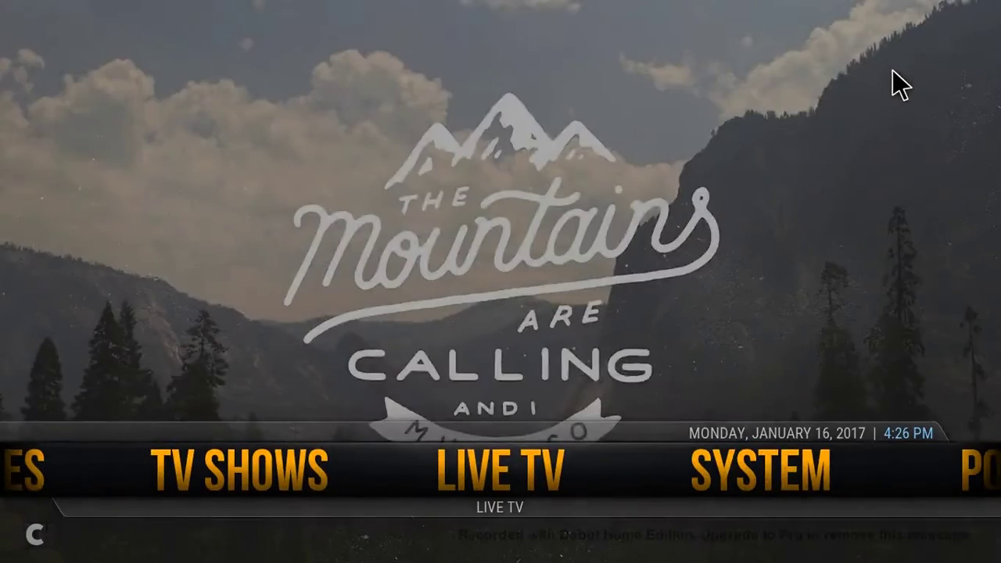
Step: Look over the Kodi home menu and the example.png mock-up, closing the picture when finished
key(Left)
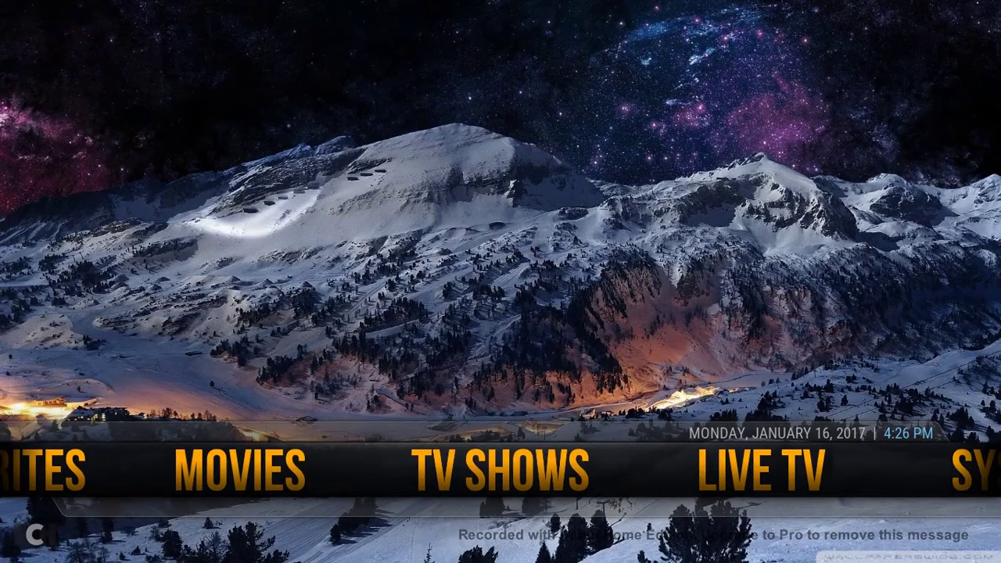
key(Right)
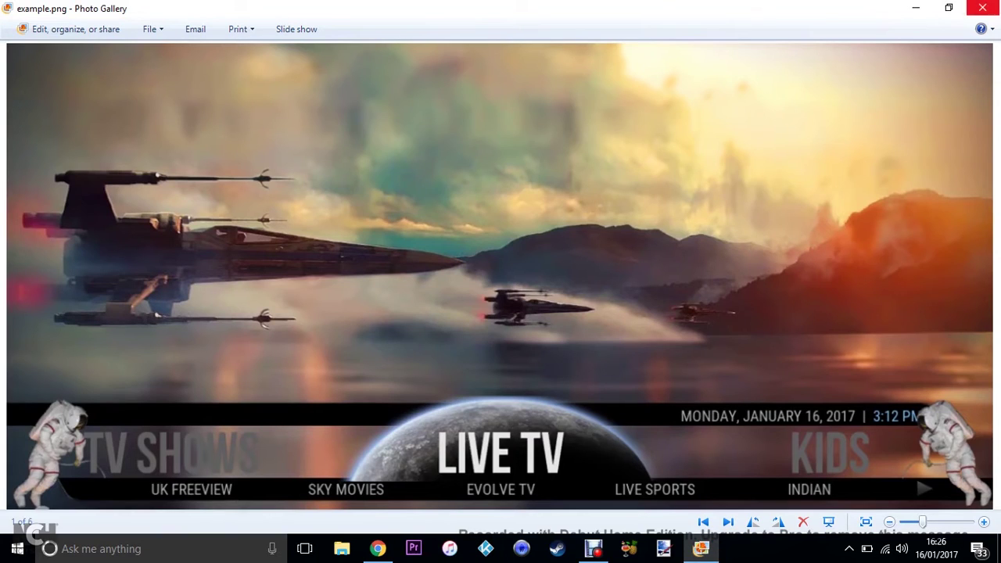
click(983, 8)
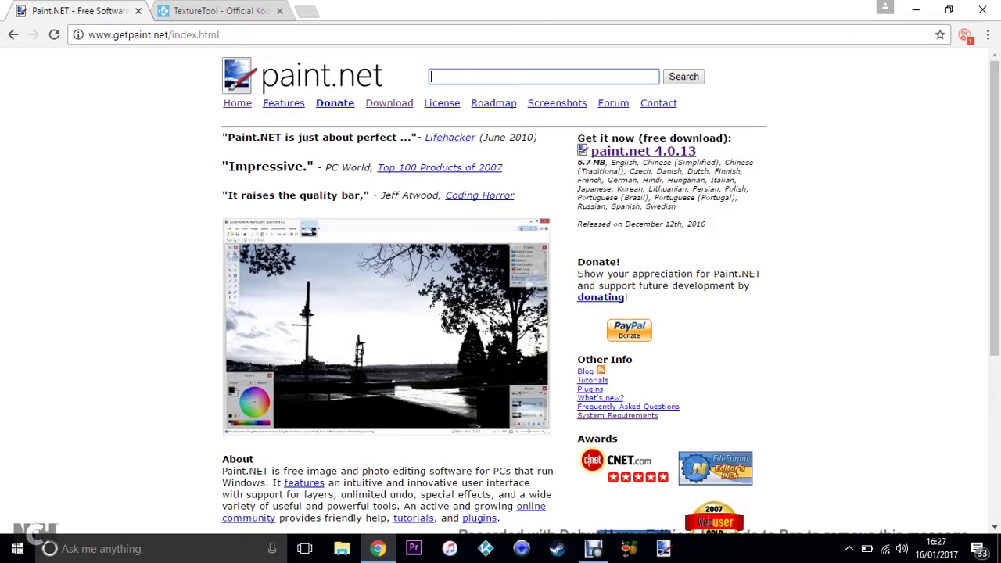
Step: View the Paint.NET and TextureTool download pages and close the browser
click(78, 11)
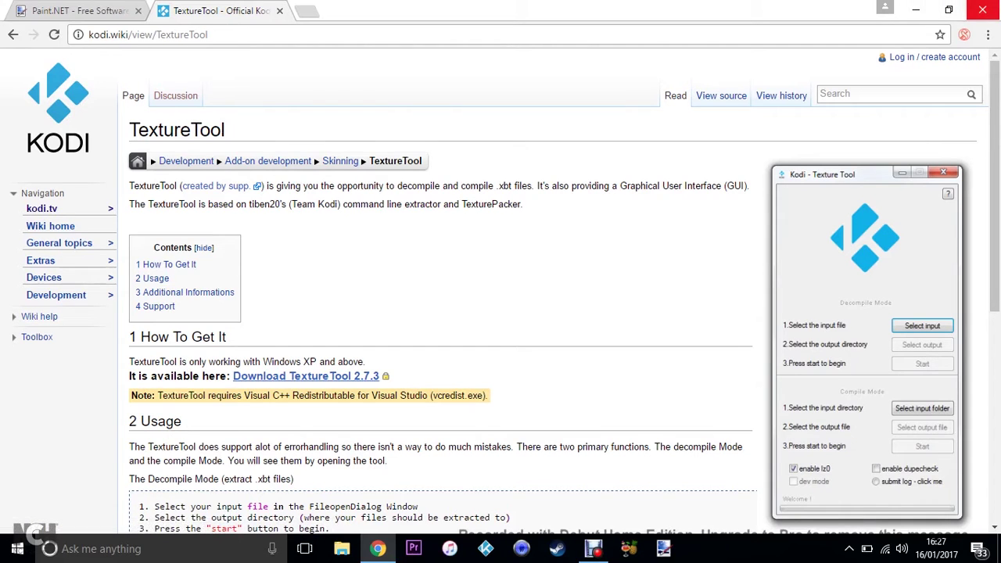
click(983, 9)
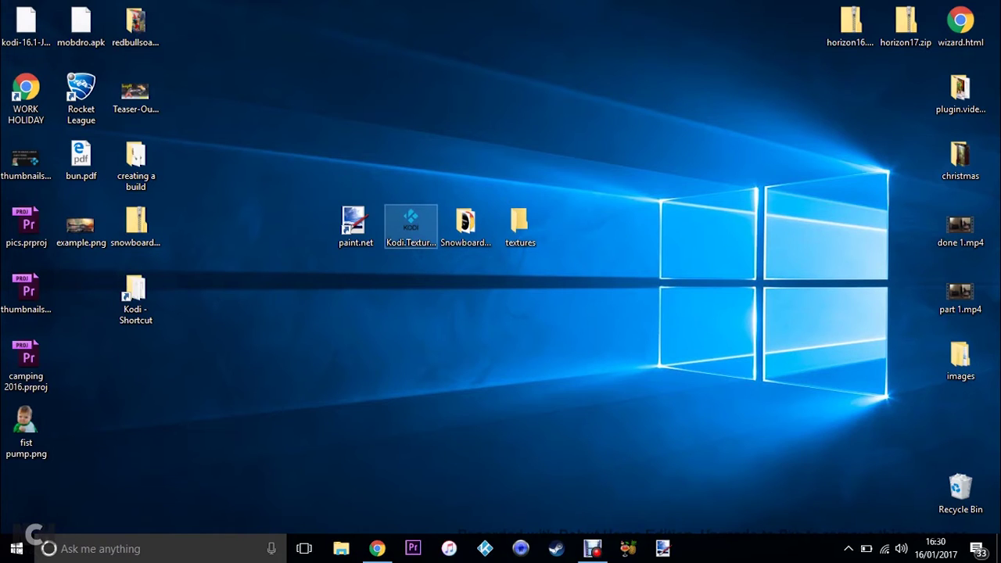
Step: Launch the Kodi Texture Tool and browse for the decompile input in the user's AppData > Roaming > Kodi folder
click(410, 226)
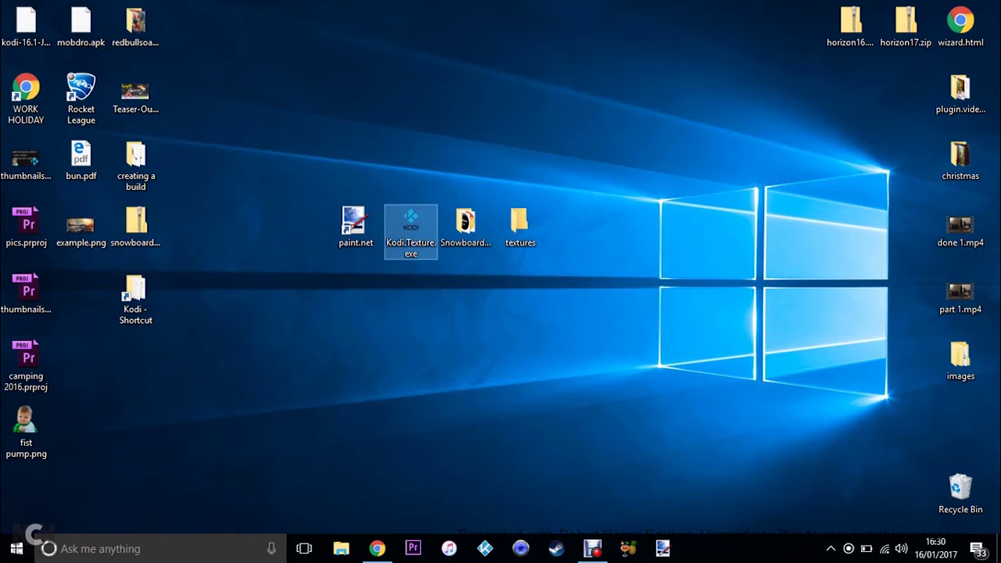
key(Return)
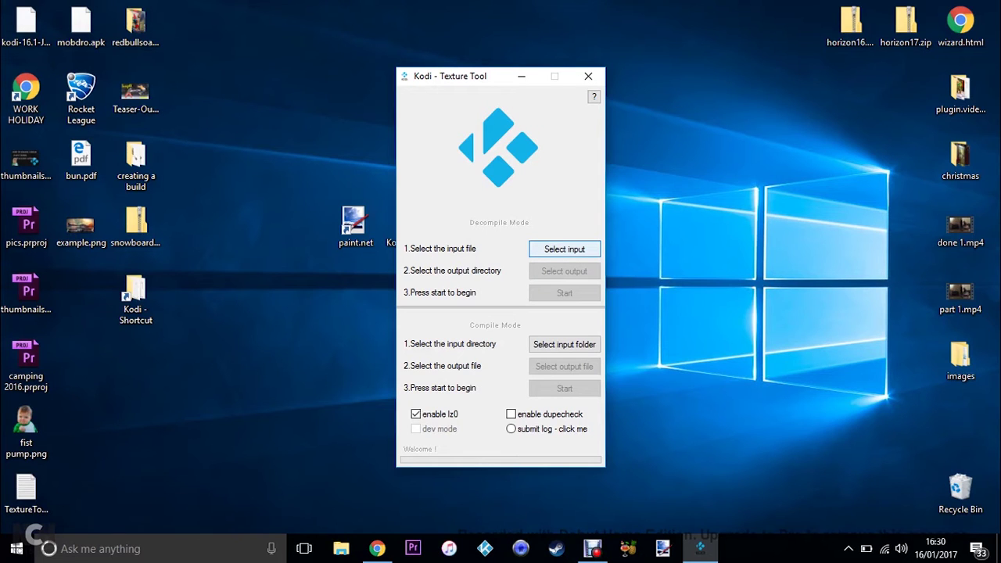
click(564, 248)
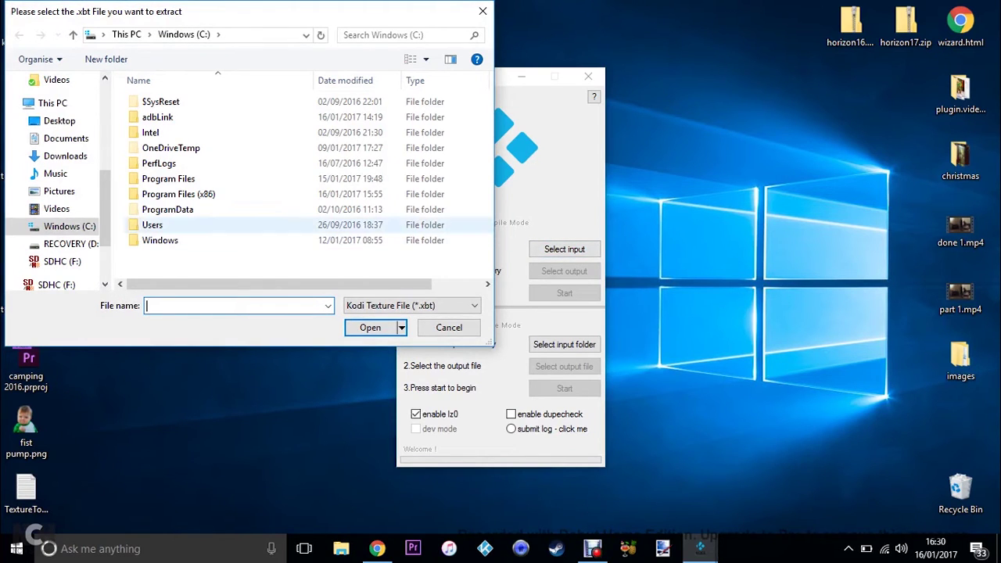
double_click(152, 224)
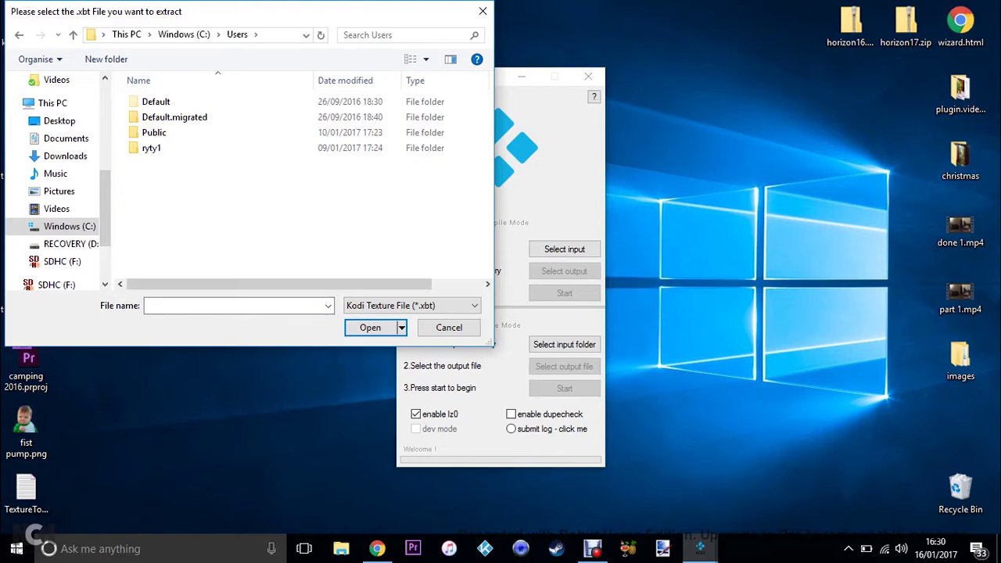
double_click(151, 148)
double_click(159, 117)
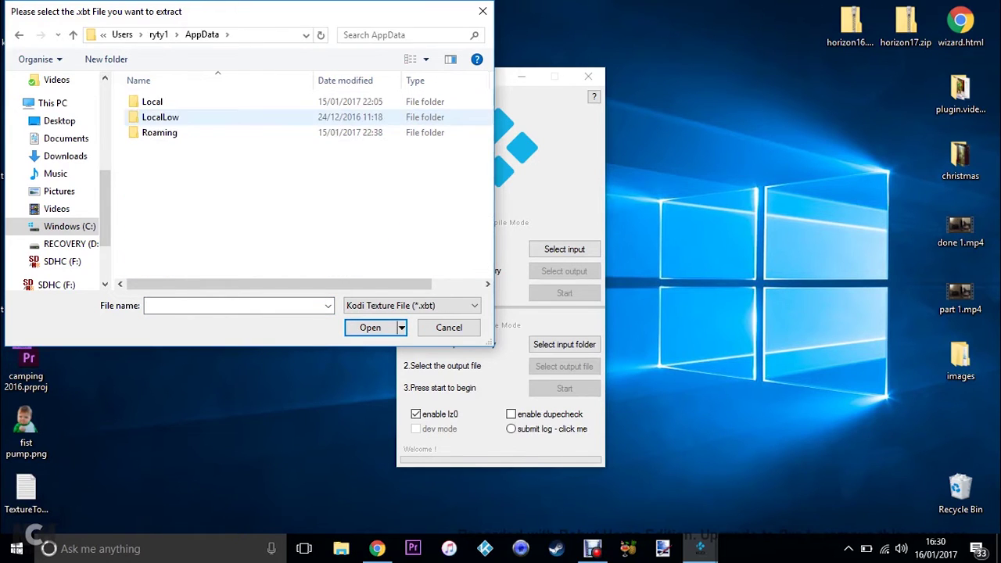
double_click(159, 132)
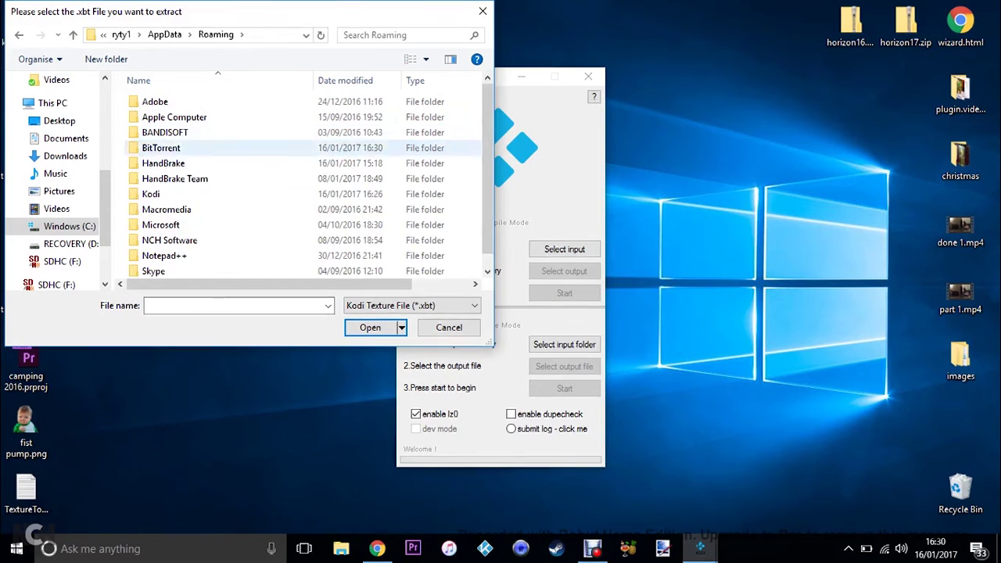
double_click(176, 194)
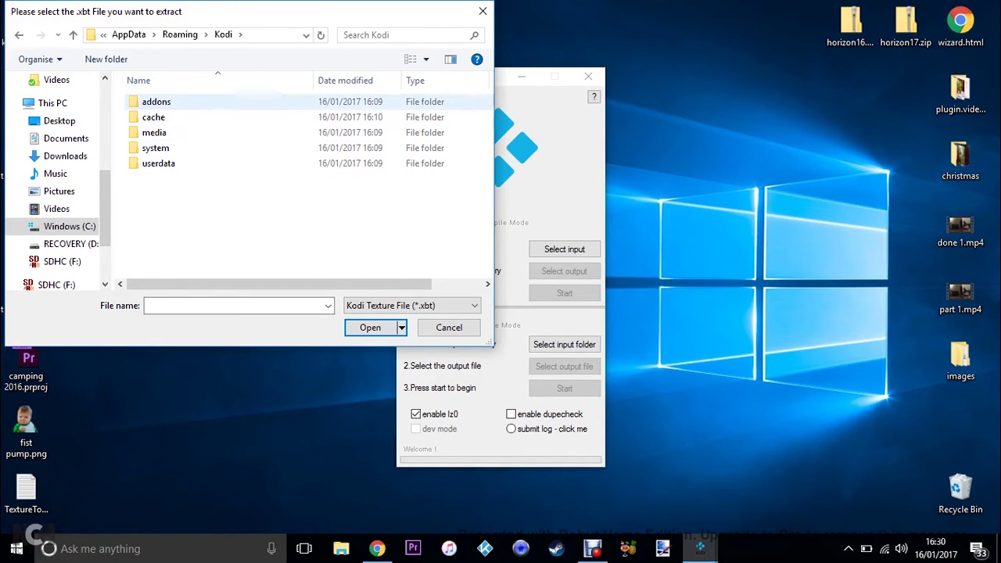
Step: Choose Textures.xbt from the media folder of the skin.aeon.nox.5 add-on as the file to decompile
double_click(156, 103)
scroll(336, 129, down, 8)
scroll(336, 129, down, 2)
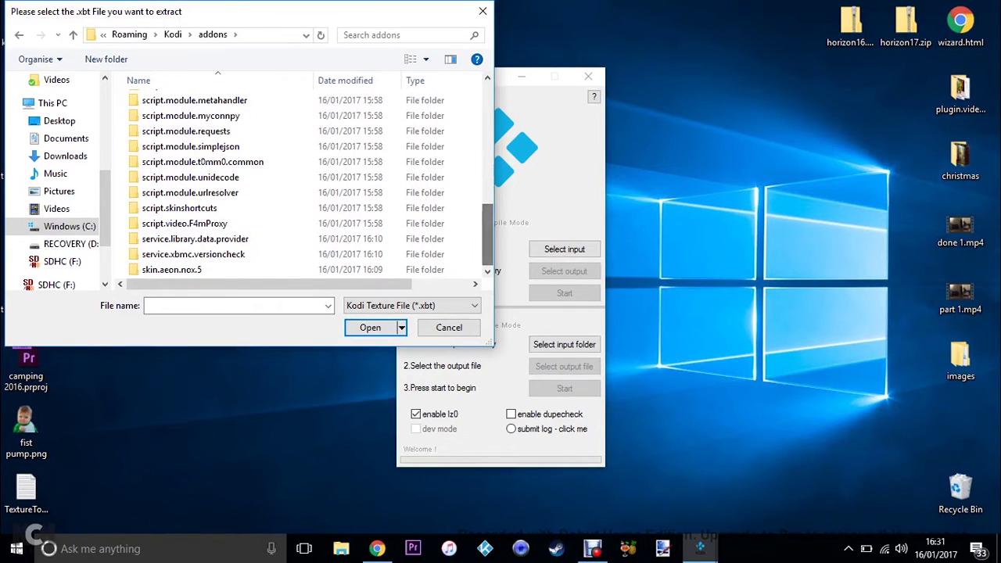
double_click(172, 269)
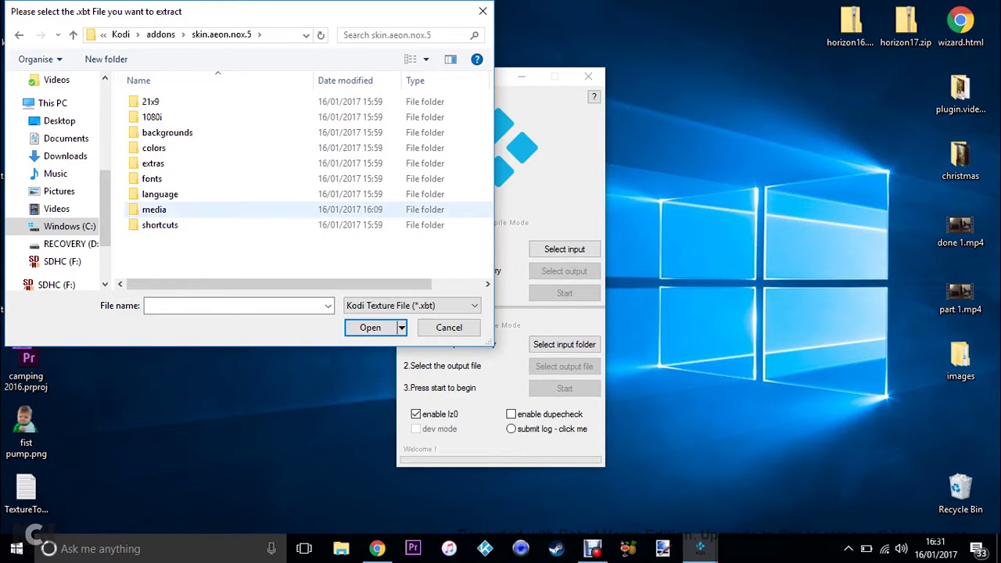
double_click(157, 210)
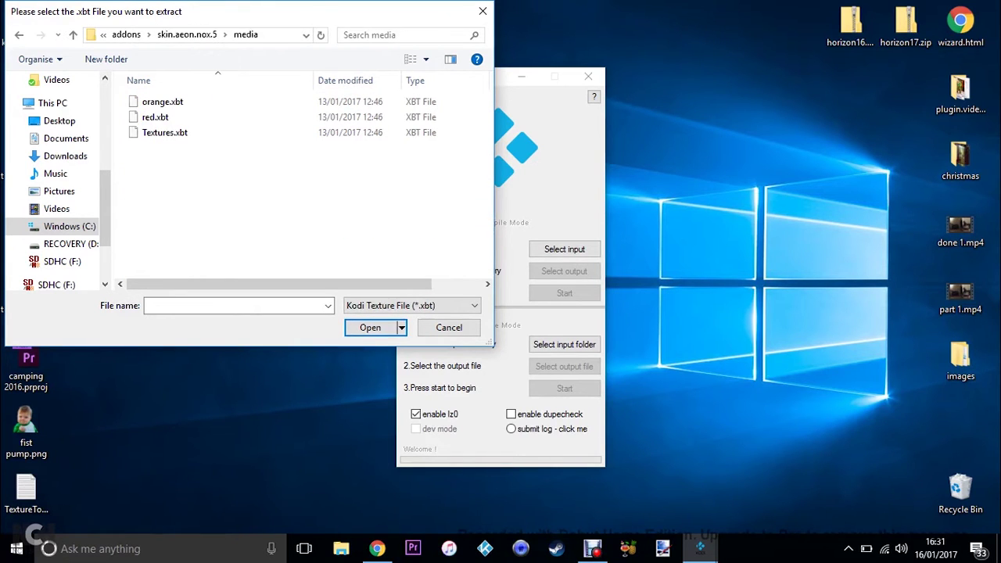
click(164, 133)
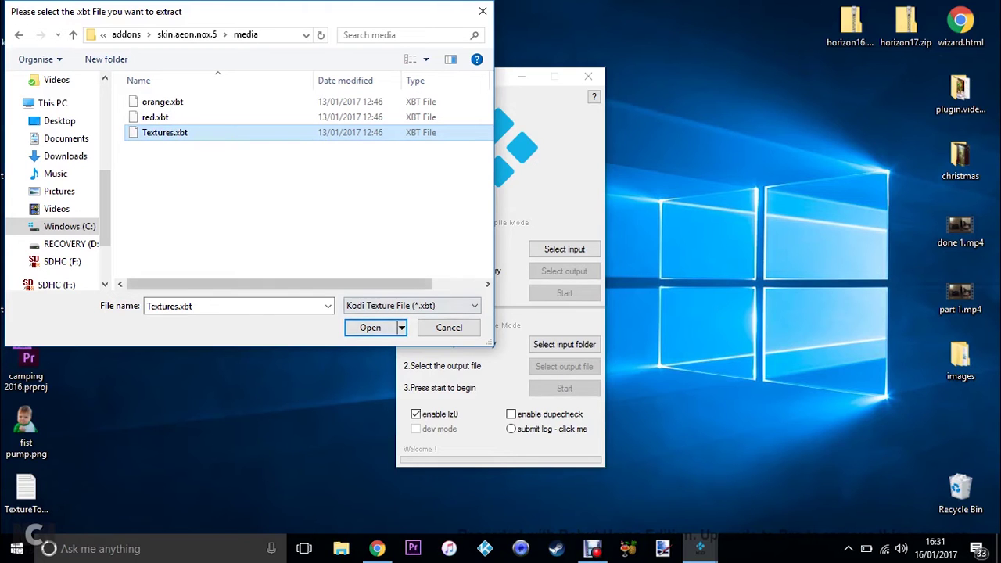
key(Return)
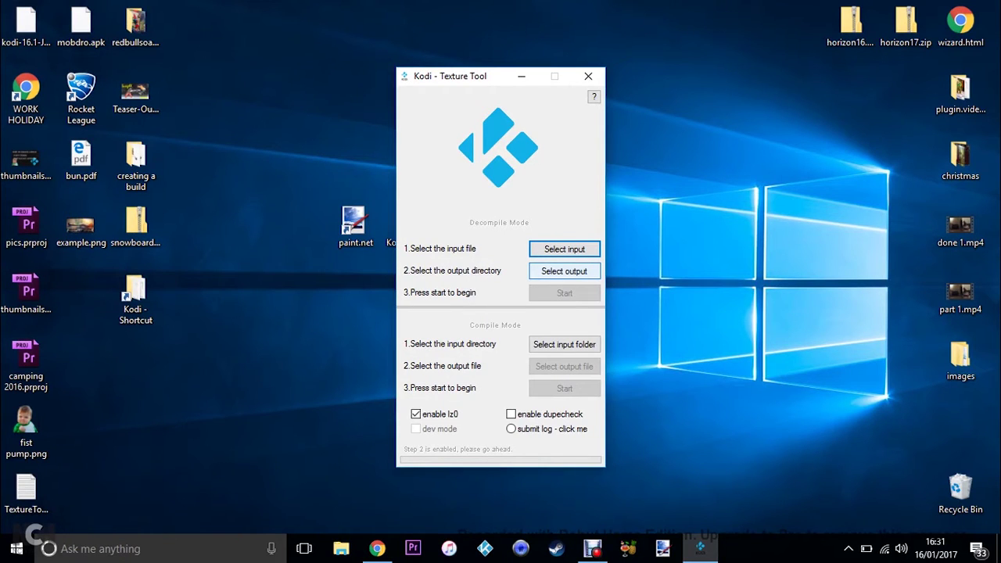
Step: Set the desktop's textures folder as the output directory and start decompiling
click(564, 271)
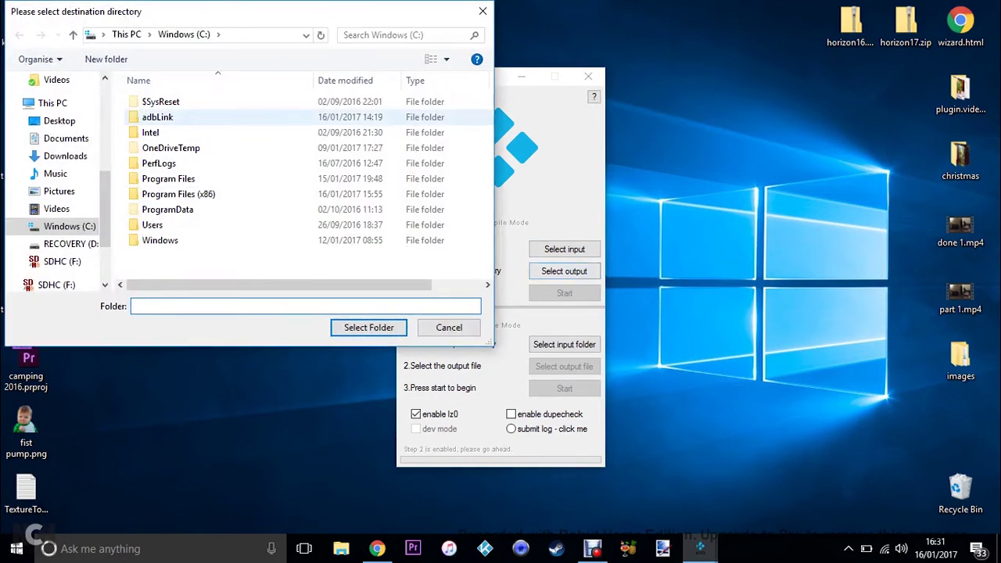
click(59, 120)
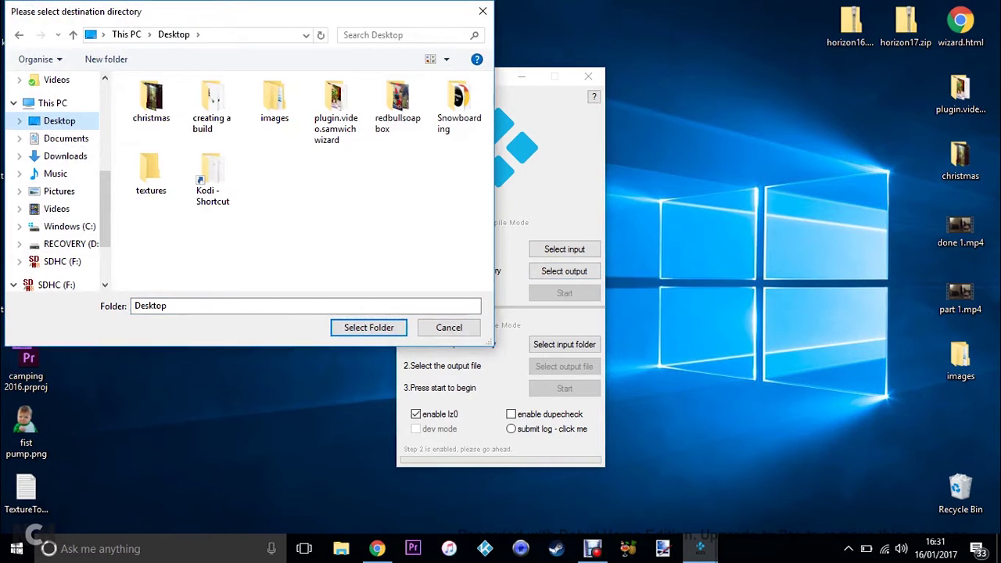
click(151, 172)
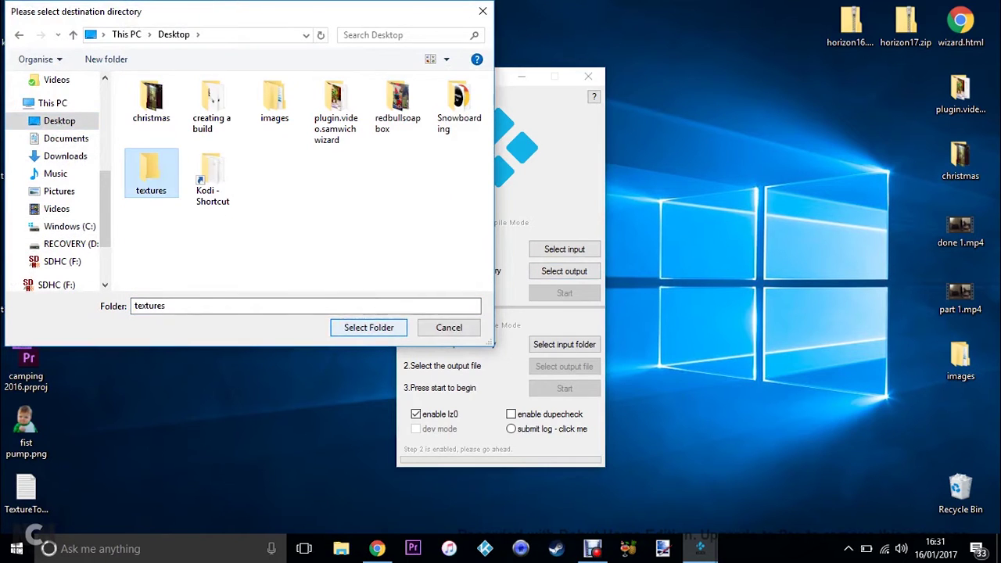
click(369, 327)
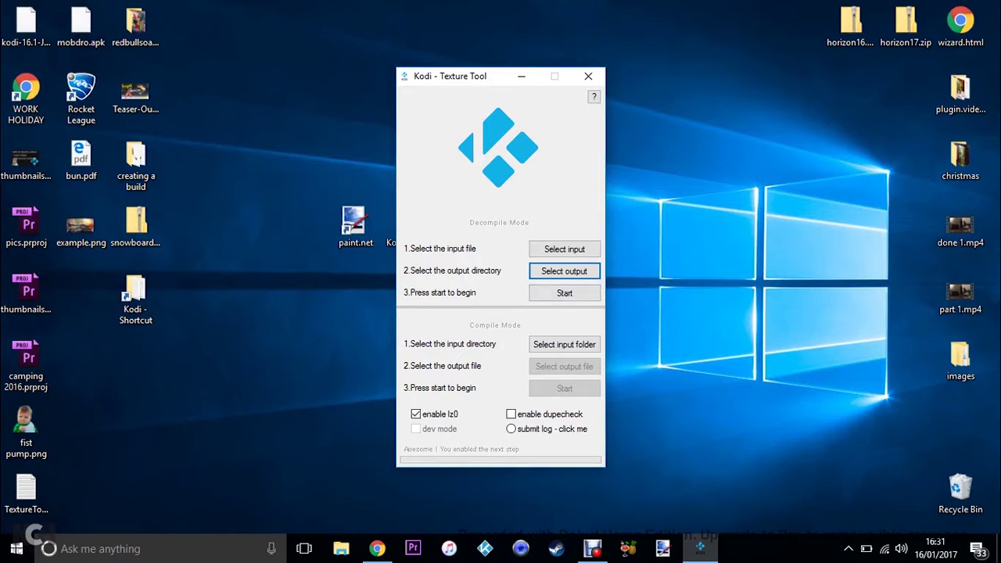
click(565, 293)
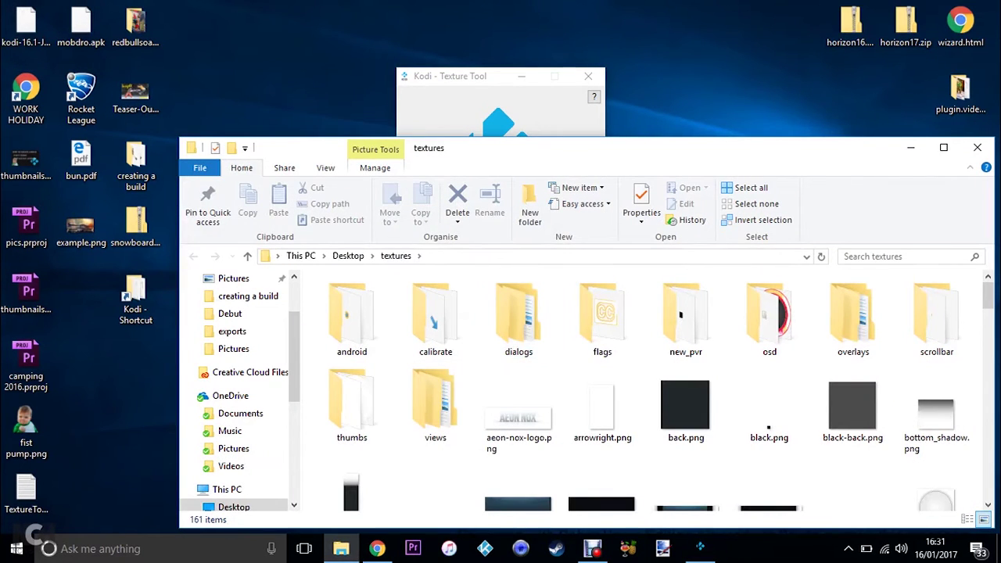
Step: Look through the extracted image files in a maximized textures folder window and close it
drag(876, 147, 845, 116)
click(913, 115)
scroll(861, 180, down, 1)
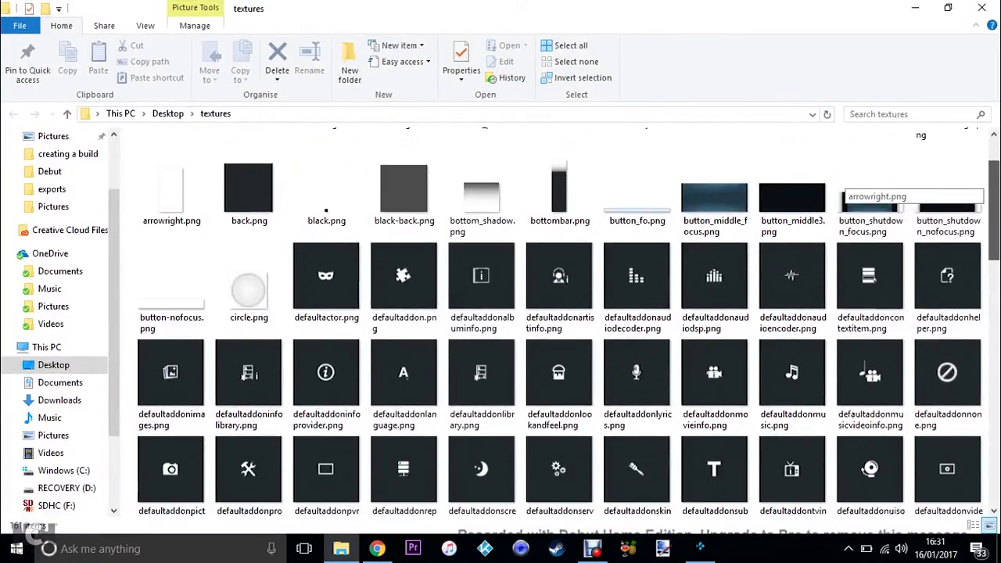
scroll(845, 184, down, 12)
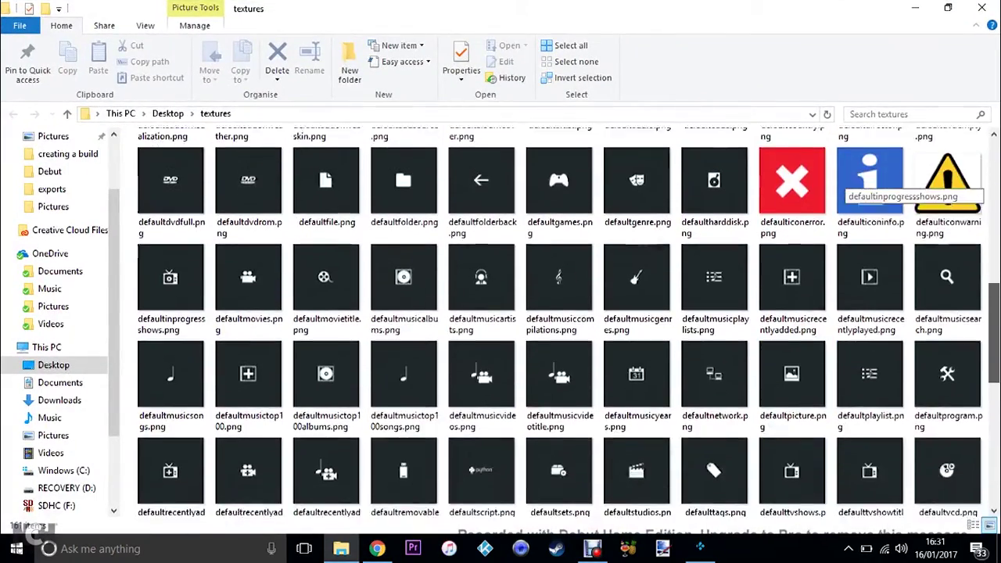
scroll(849, 186, down, 6)
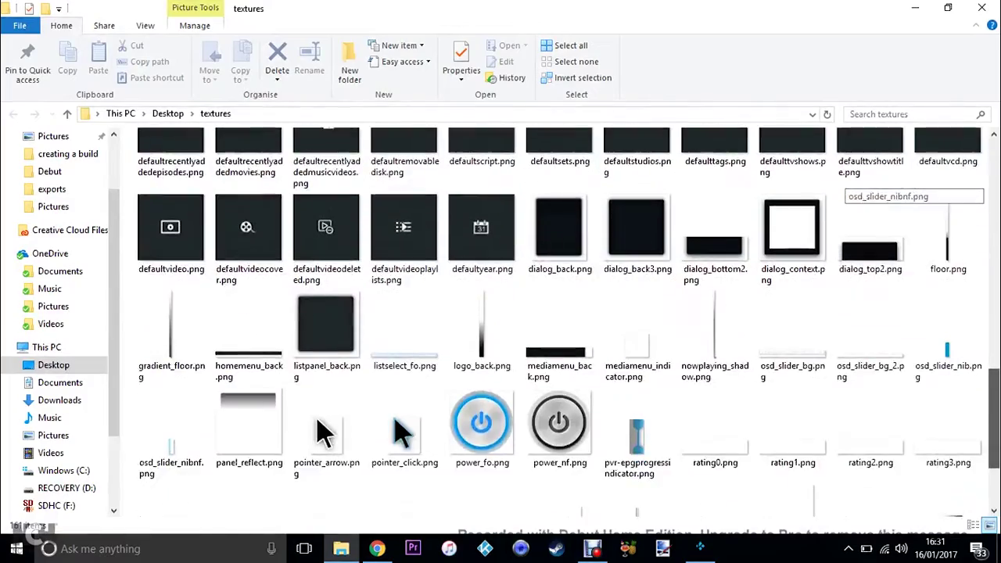
scroll(849, 188, down, 2)
scroll(849, 188, up, 5)
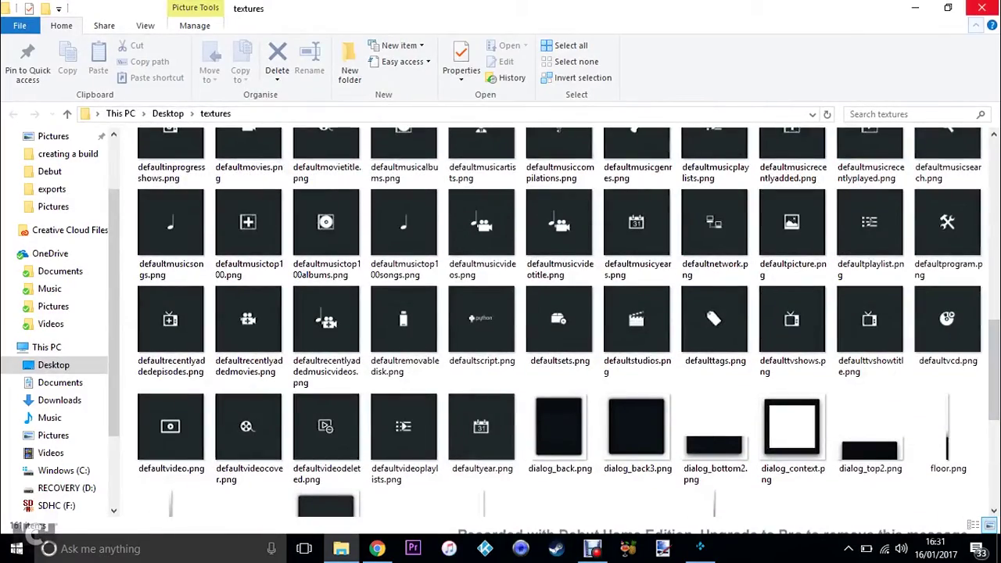
click(981, 8)
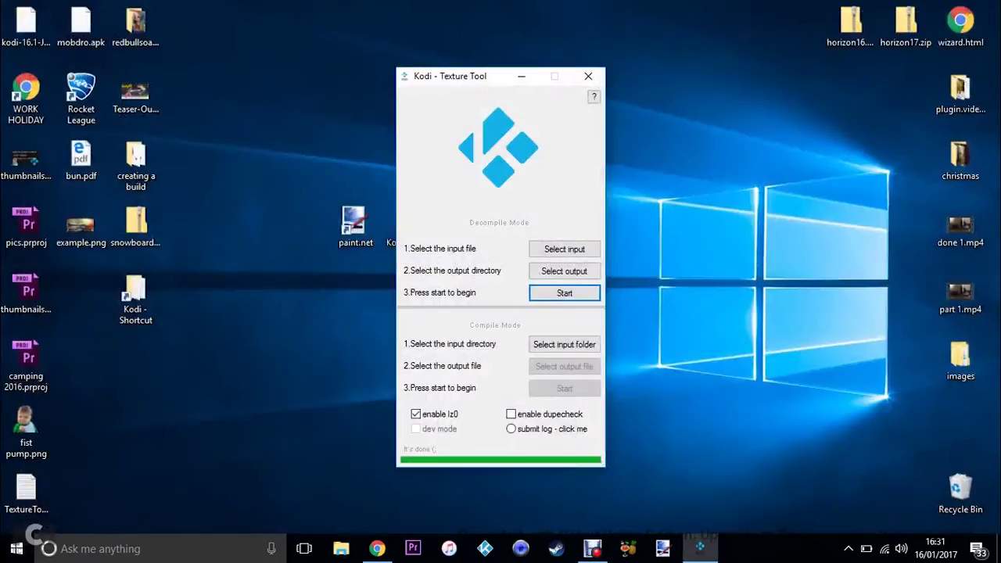
Step: Minimize the Texture Tool and locate homemenu_back.png in the desktop's textures folder
click(521, 76)
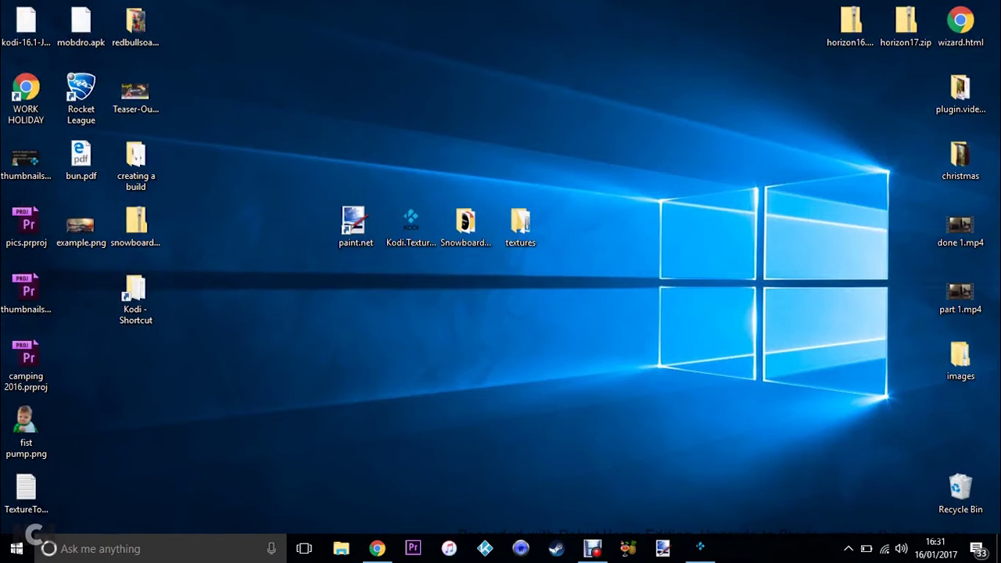
double_click(520, 225)
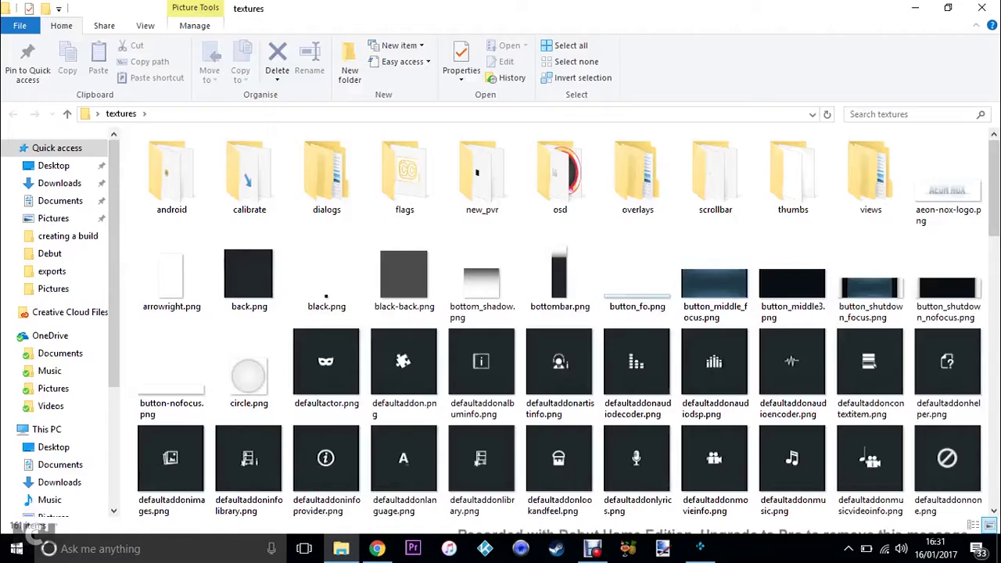
scroll(861, 188, down, 10)
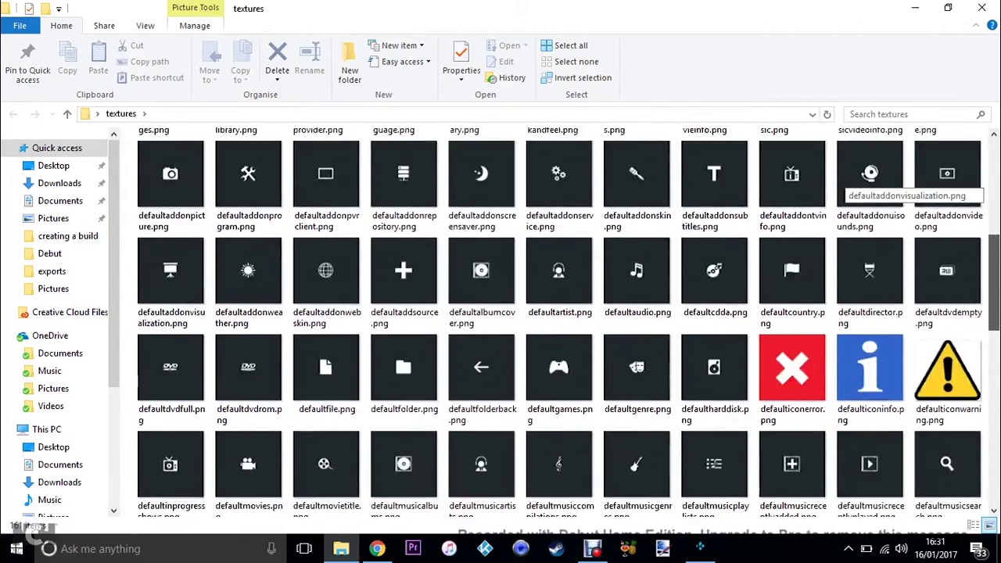
scroll(860, 188, down, 6)
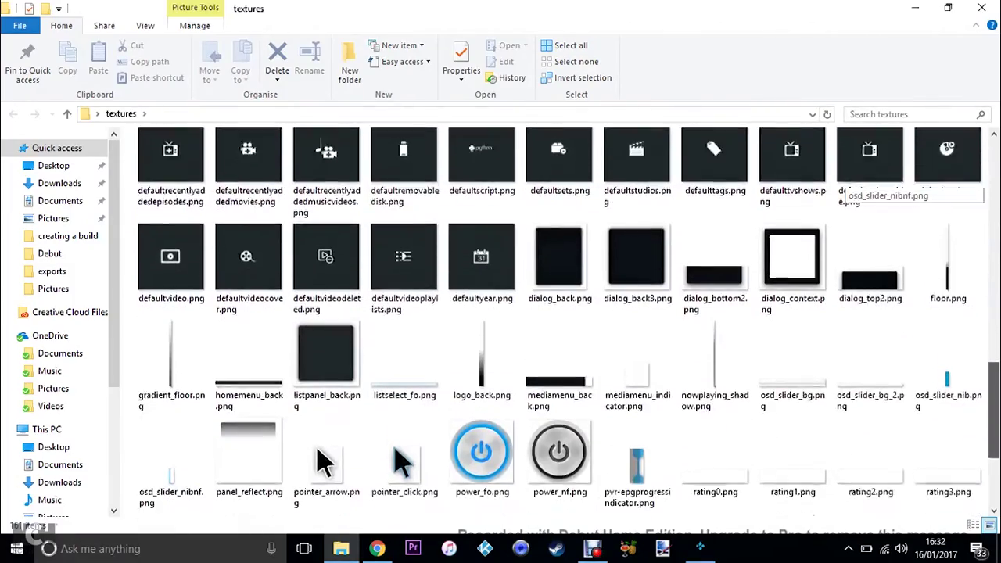
scroll(861, 187, down, 3)
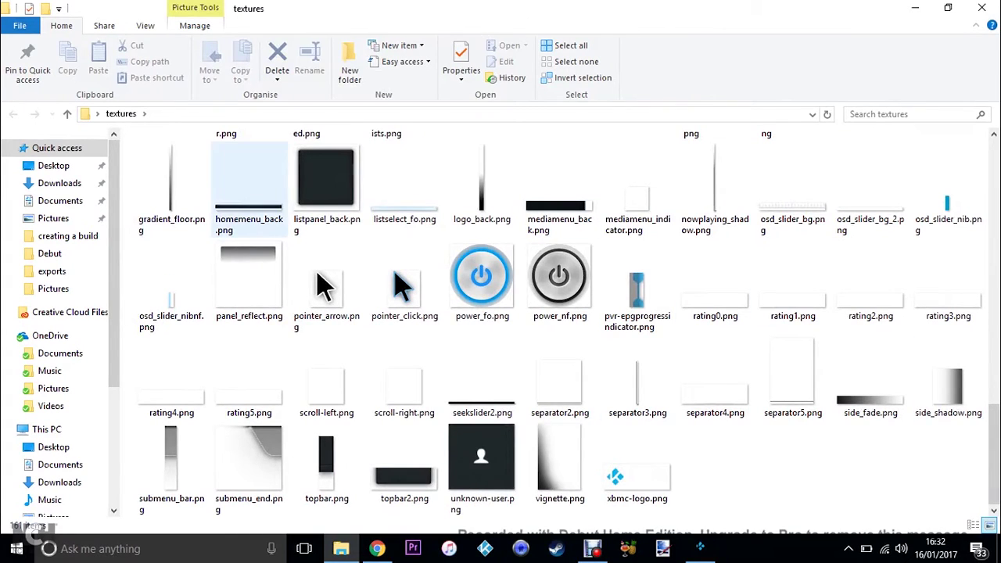
click(258, 219)
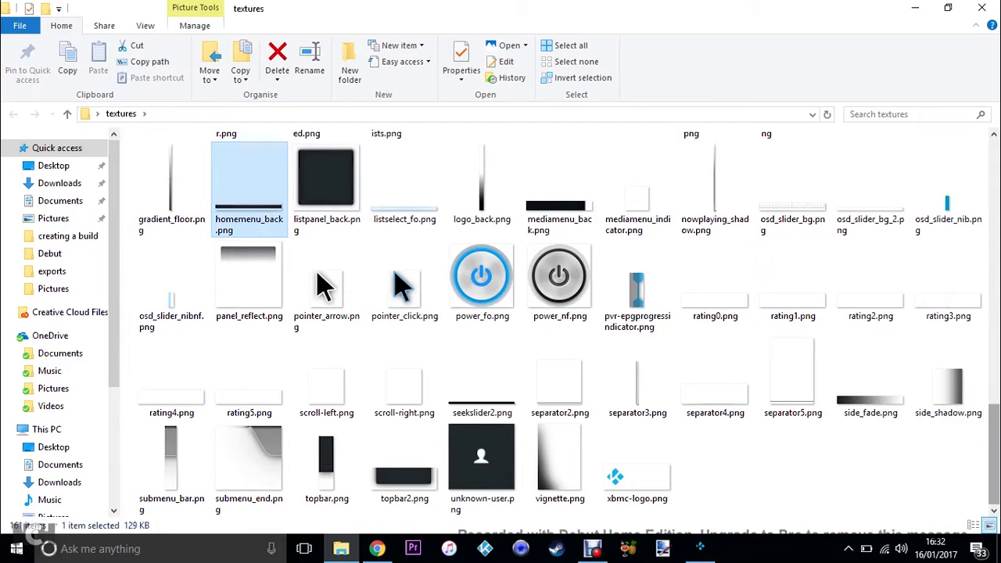
Step: Switch to the Chrome browser and look through the Google image results for snowboard png
key(super+d)
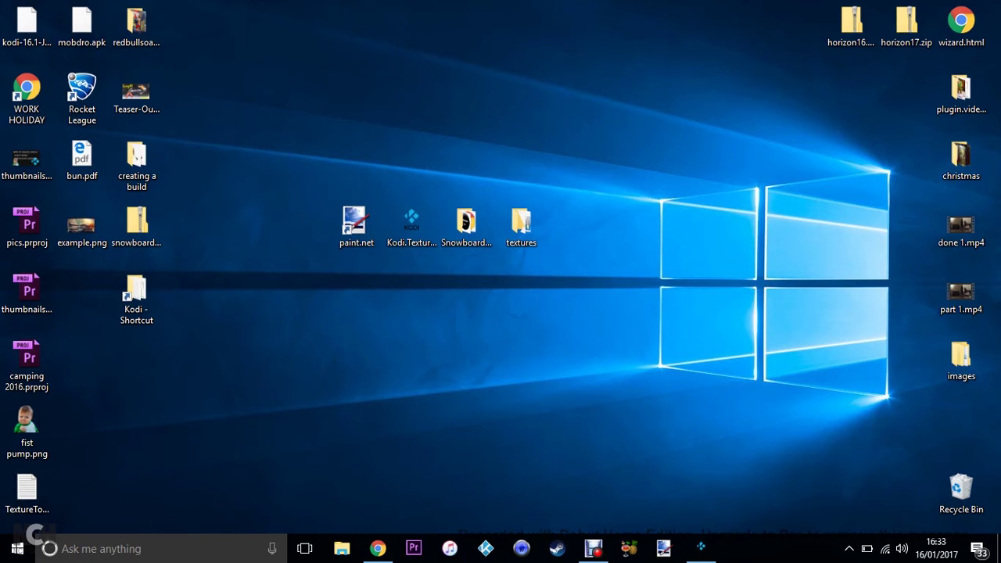
click(377, 548)
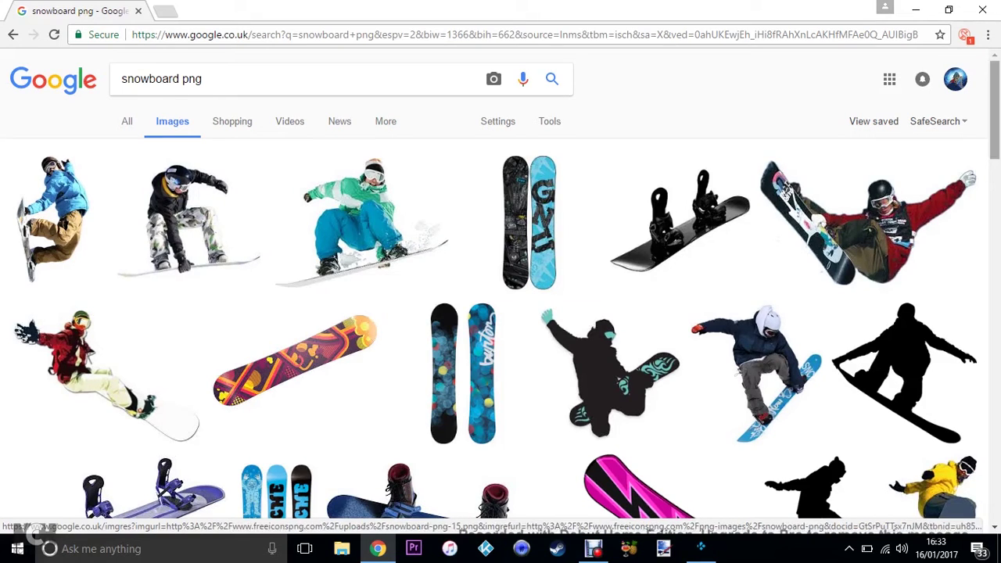
scroll(501, 298, down, 2)
scroll(500, 298, down, 2)
scroll(501, 297, up, 3)
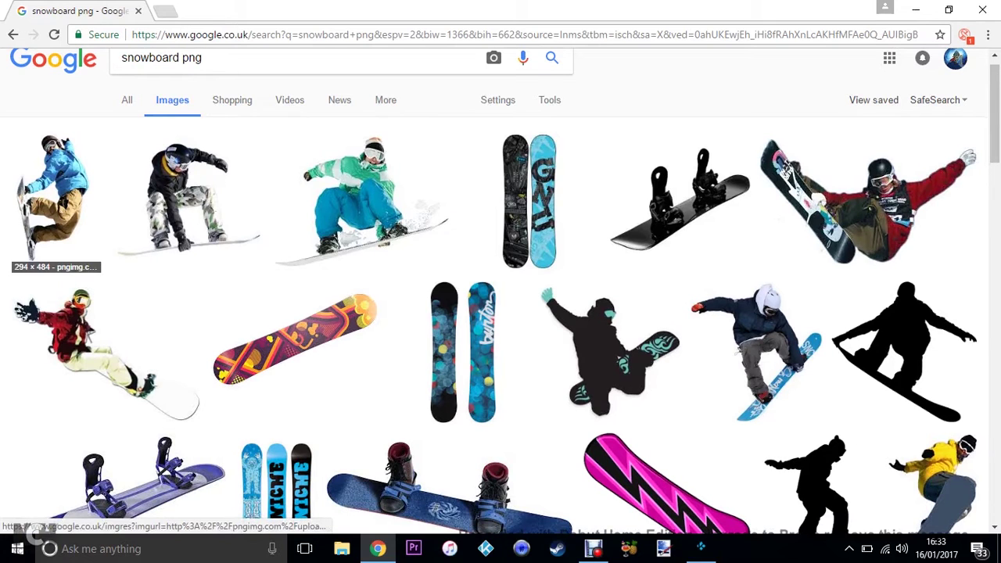
scroll(501, 297, down, 1)
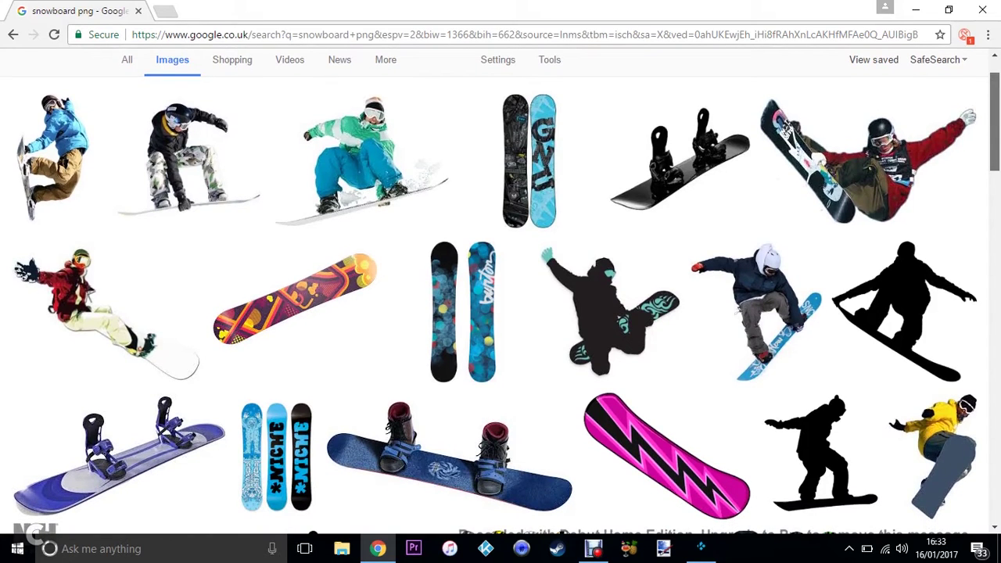
scroll(360, 219, up, 1)
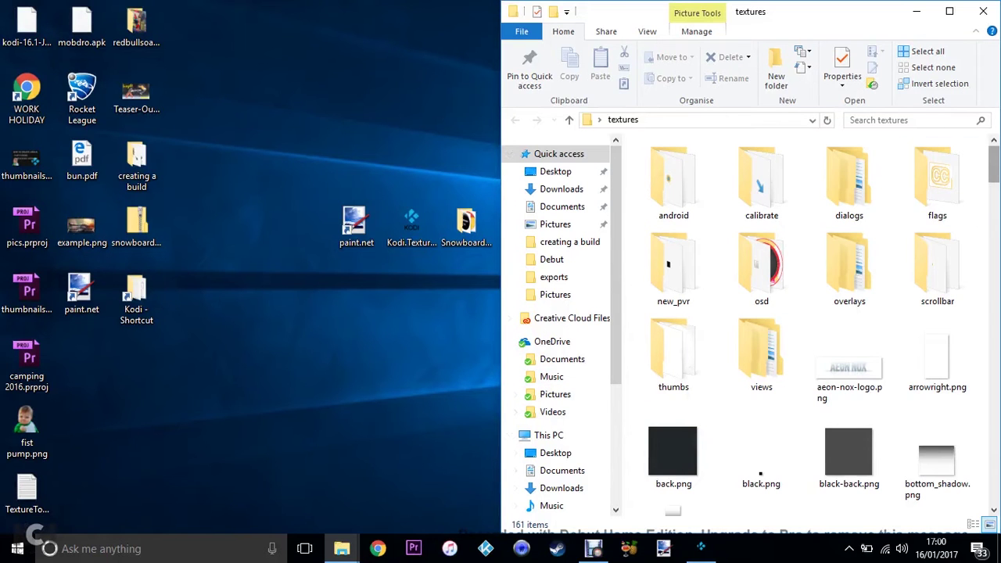
Step: Find homemenu_back.png in the textures folder and open it with the desktop's paint.net shortcut
scroll(844, 164, down, 10)
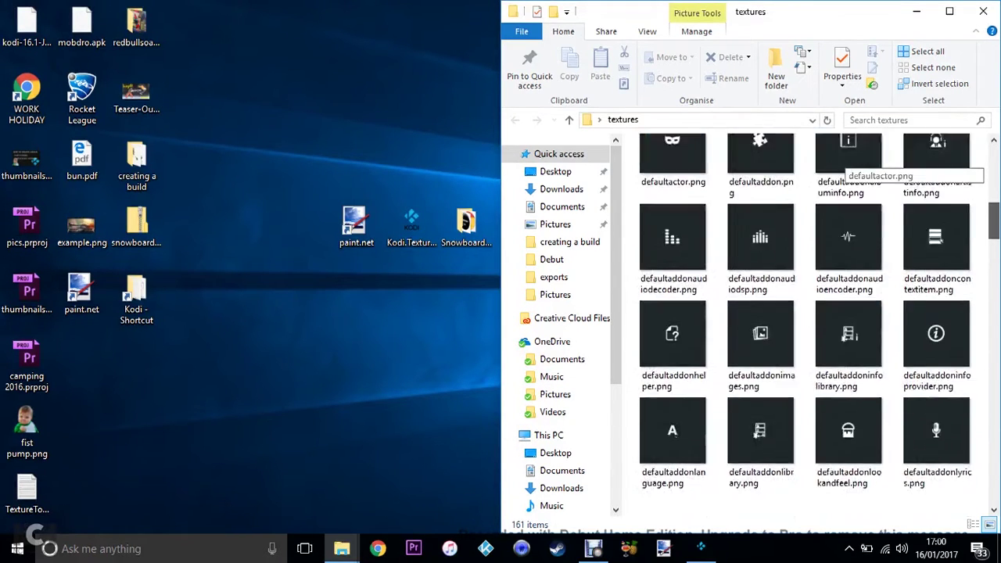
scroll(845, 165, down, 10)
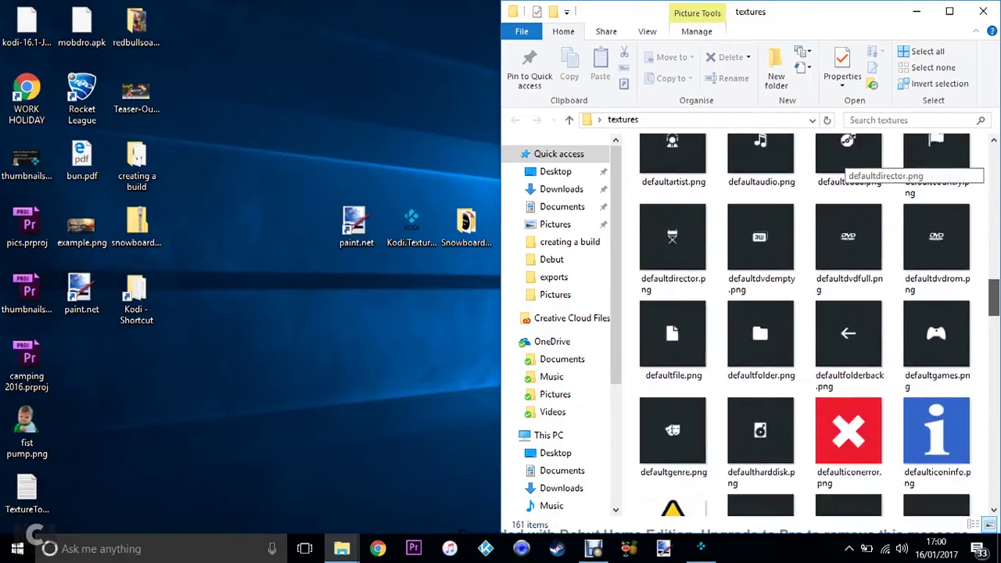
scroll(845, 164, down, 10)
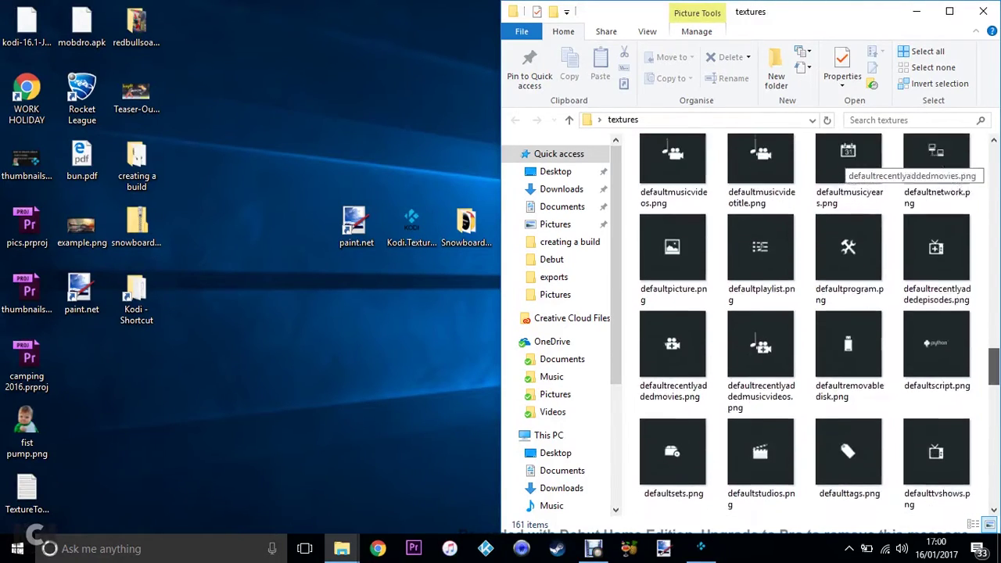
scroll(845, 164, down, 10)
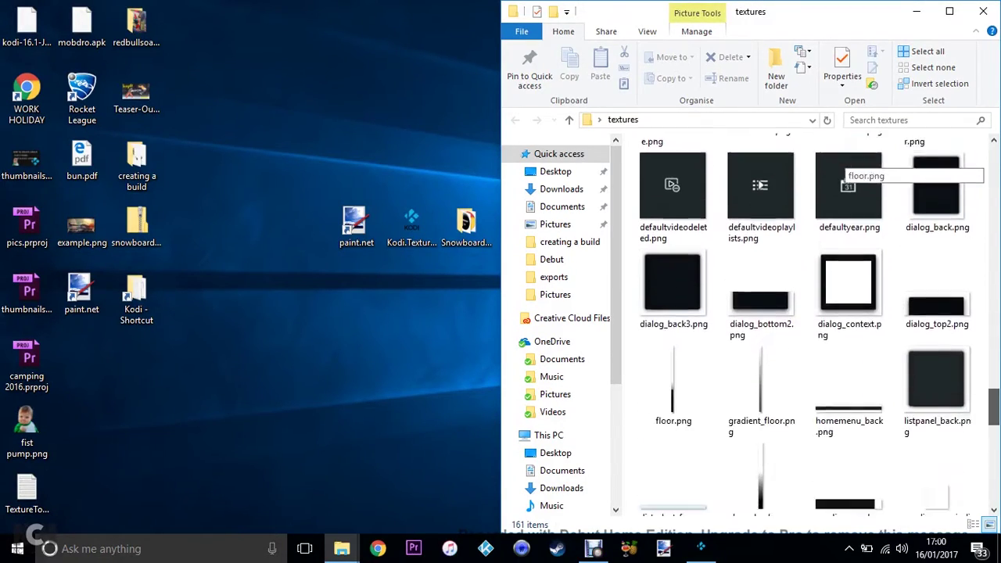
scroll(845, 168, down, 1)
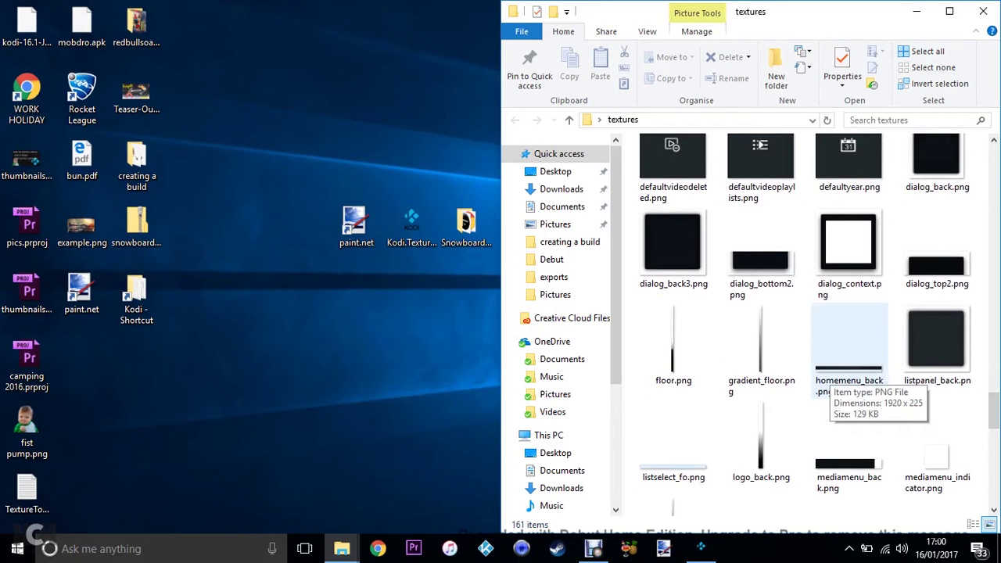
mouse_move(849, 356)
mouse_down()
mouse_move(454, 298)
mouse_move(348, 295)
mouse_move(361, 233)
mouse_up()
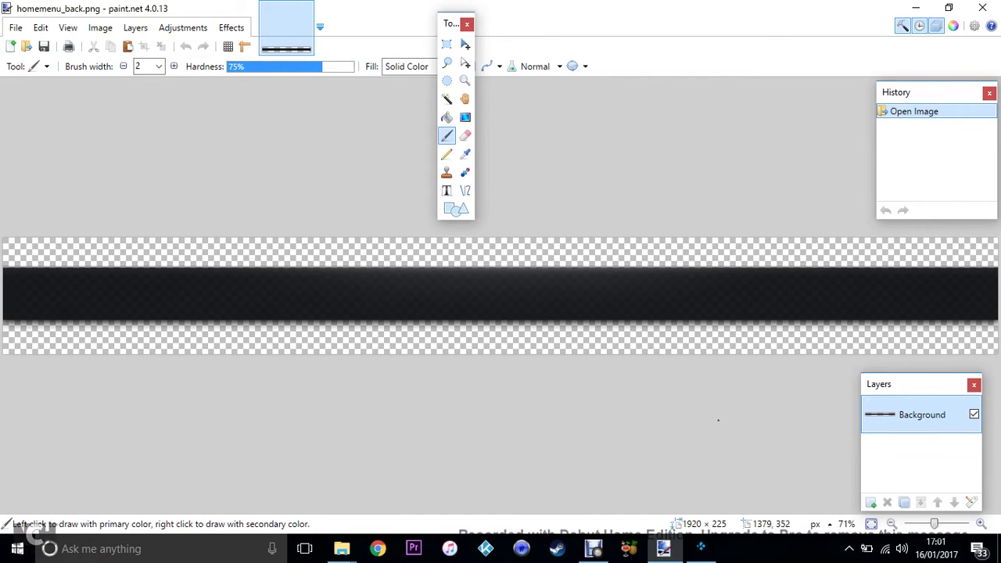
Step: Open the desktop's creating a build folder and arrange it side by side with the paint.net window
mouse_move(469, 7)
mouse_down()
mouse_move(639, 28)
mouse_move(893, 110)
mouse_move(900, 145)
mouse_move(900, 118)
mouse_move(1000, 118)
mouse_up()
key(Escape)
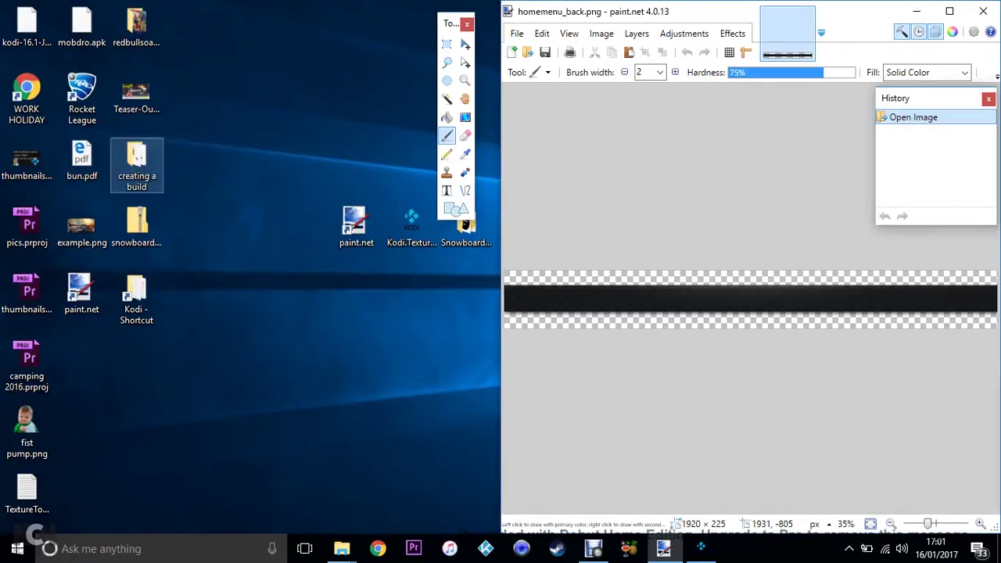
double_click(137, 169)
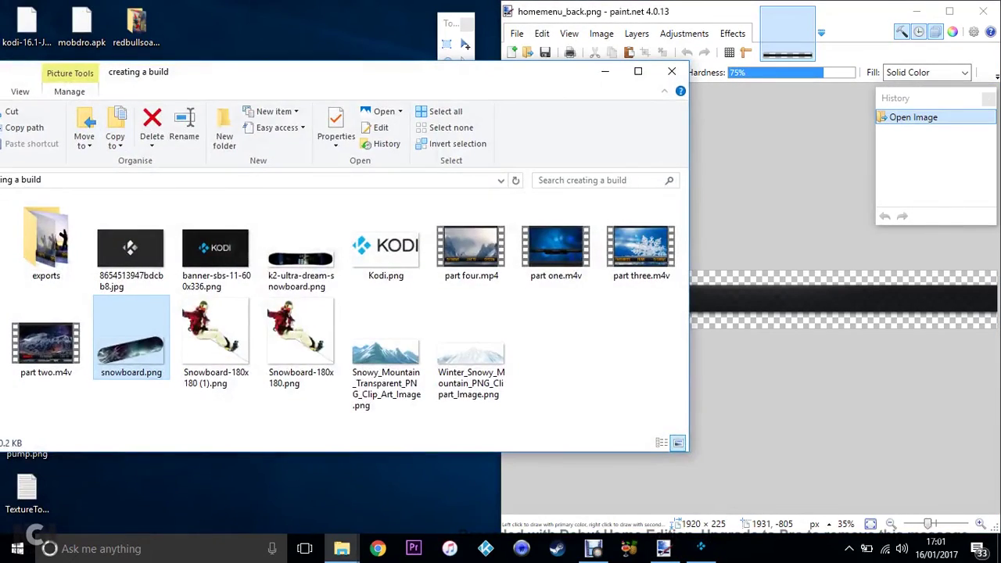
drag(264, 31, 0, 58)
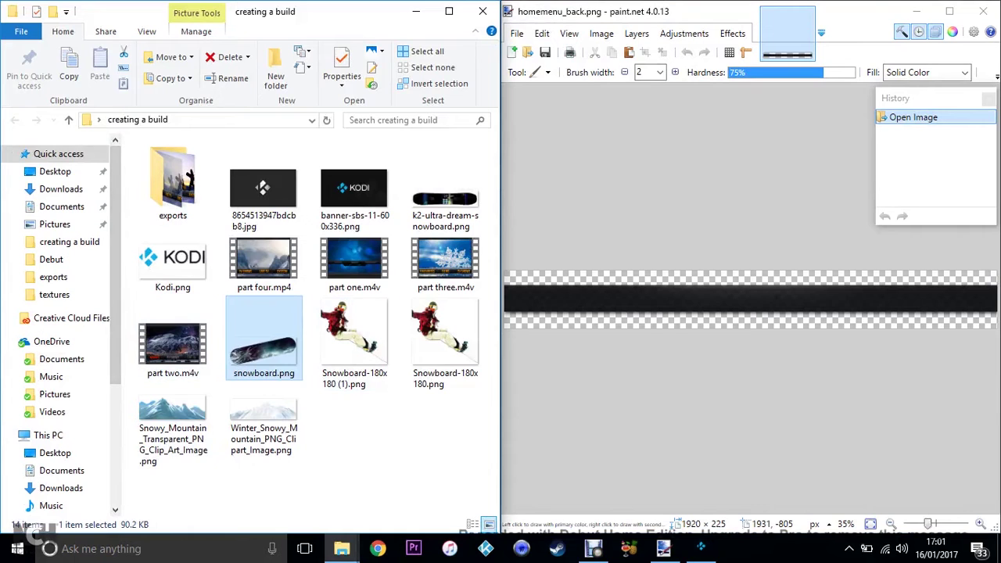
Step: Add snowboard.png from the folder to homemenu_back.png as a new layer and maximize the paint.net window
drag(264, 348, 744, 305)
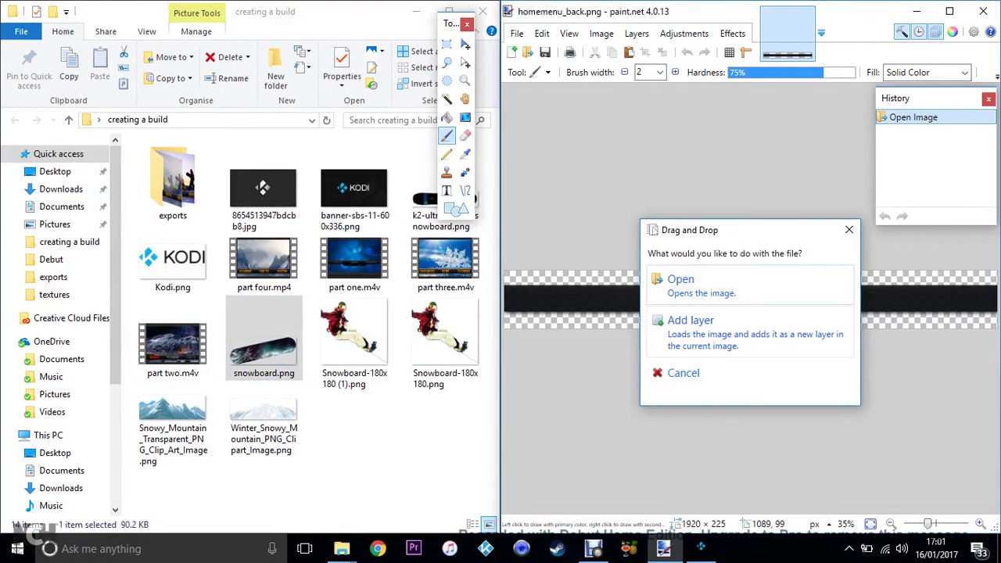
click(690, 320)
click(949, 11)
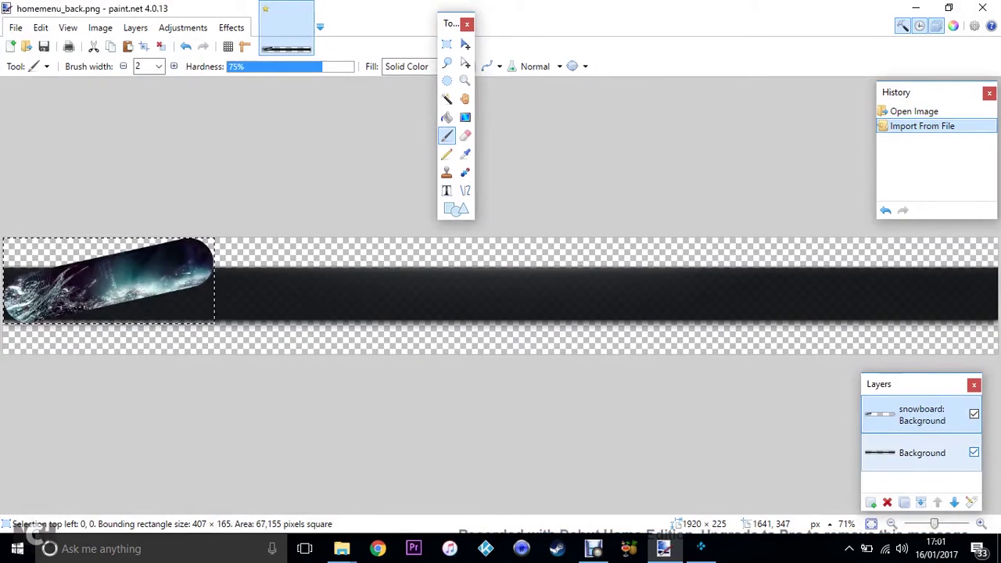
Step: Hide and reshow the Background and snowboard layers in turn to compare what each one contains
click(974, 453)
click(974, 453)
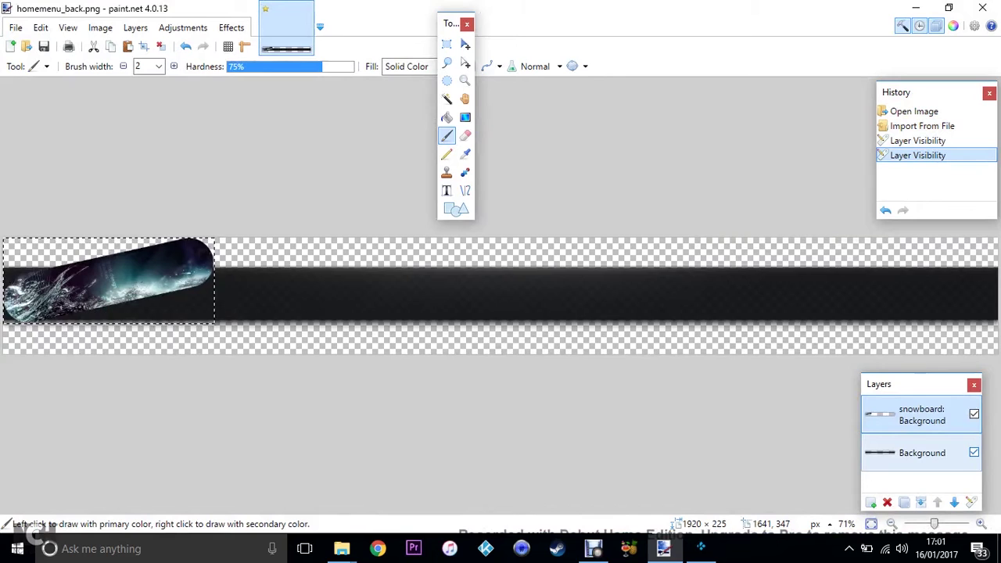
click(923, 453)
click(974, 413)
click(974, 413)
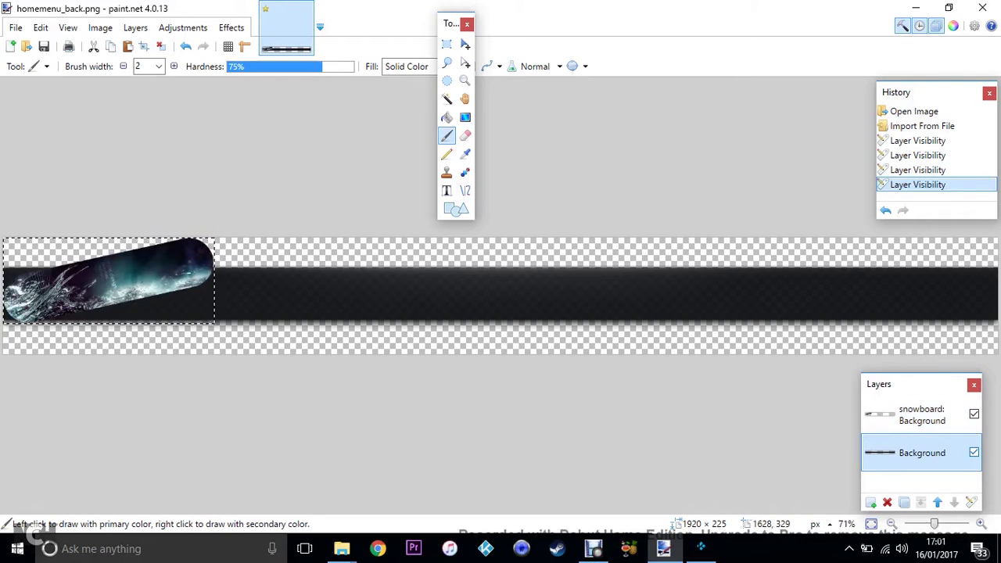
click(974, 452)
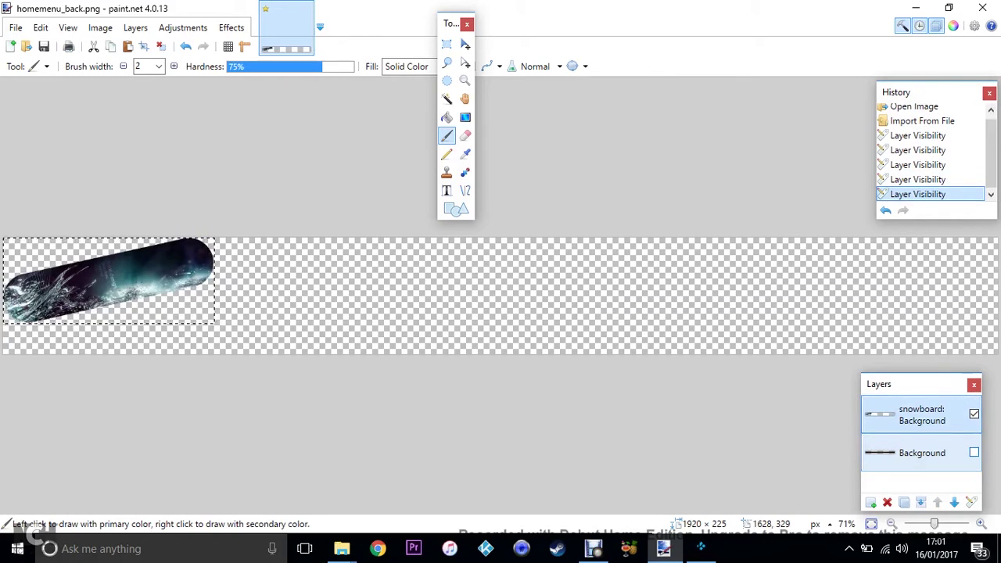
click(974, 452)
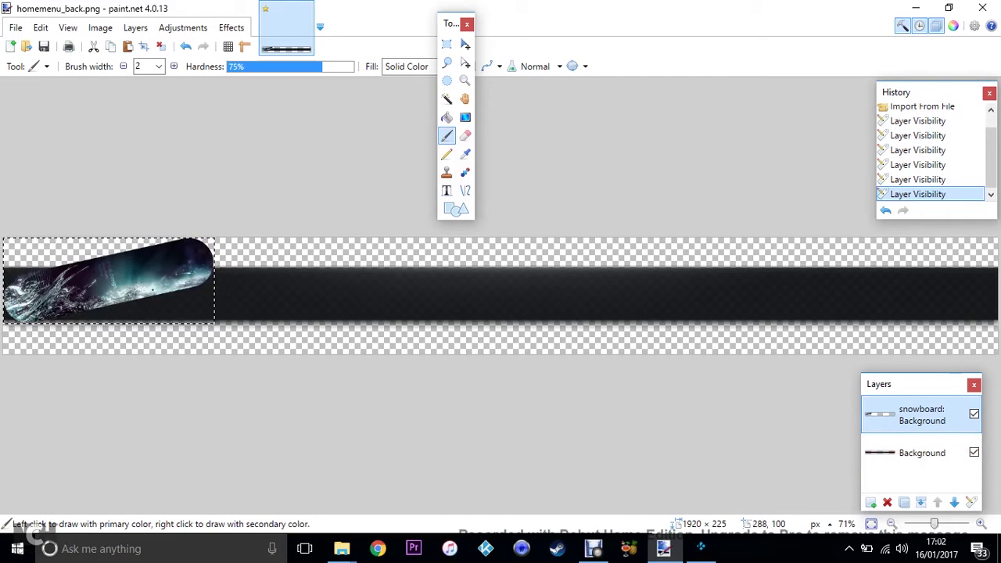
Step: Undo the stray brush stroke and move the snowboard to about 807, 11 near the bar's centre with Move Selected Pixels
drag(147, 289, 162, 290)
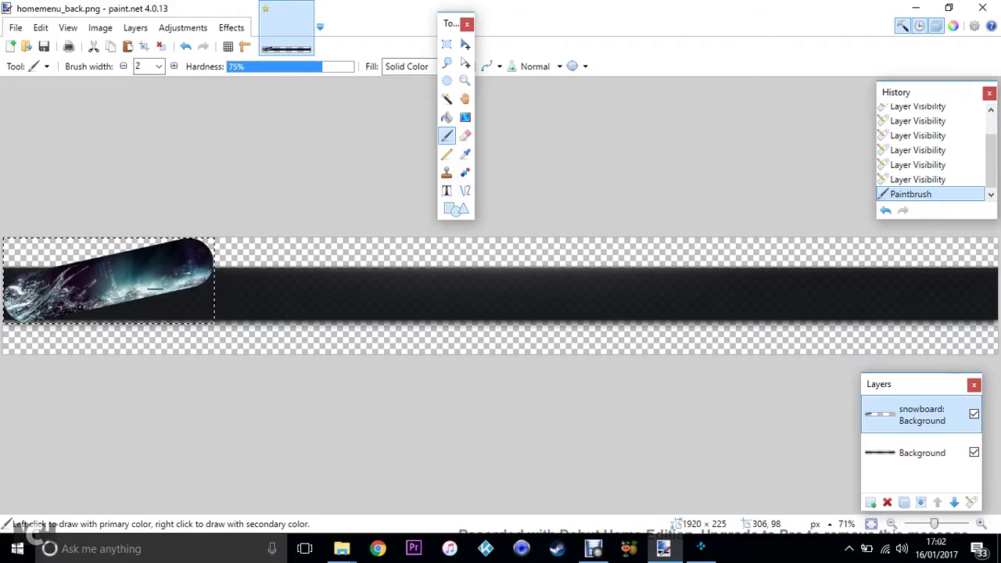
key(ctrl+z)
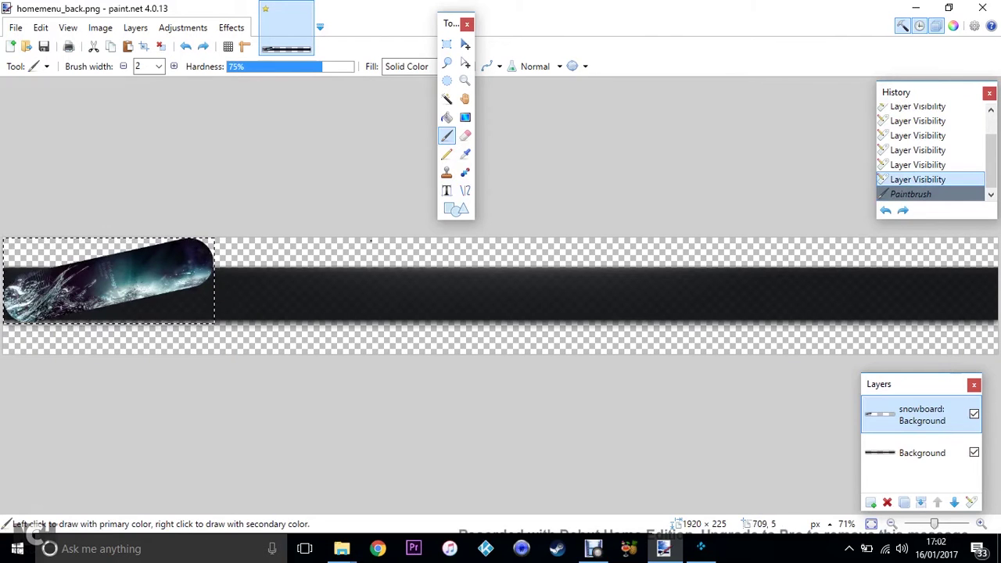
click(37, 66)
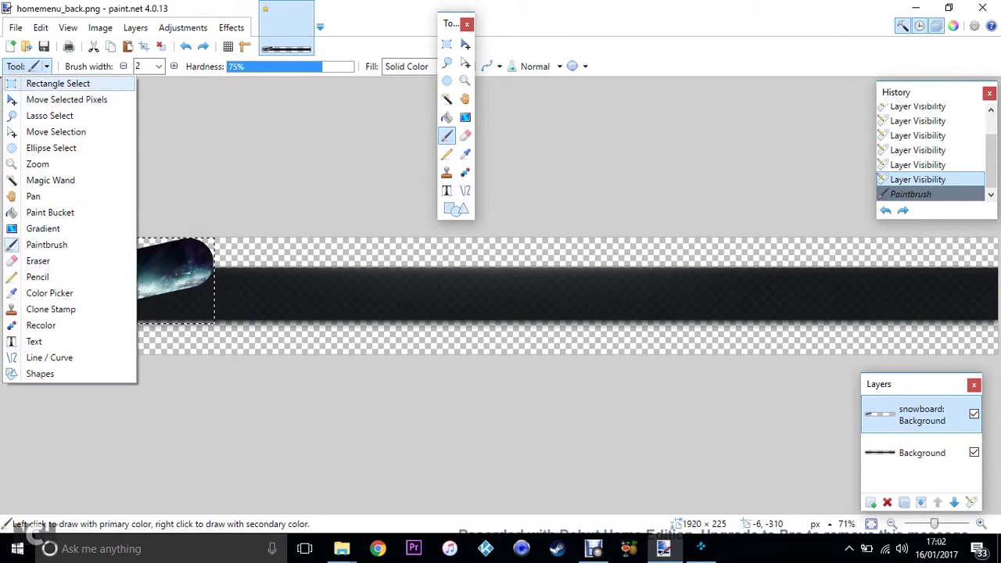
click(67, 99)
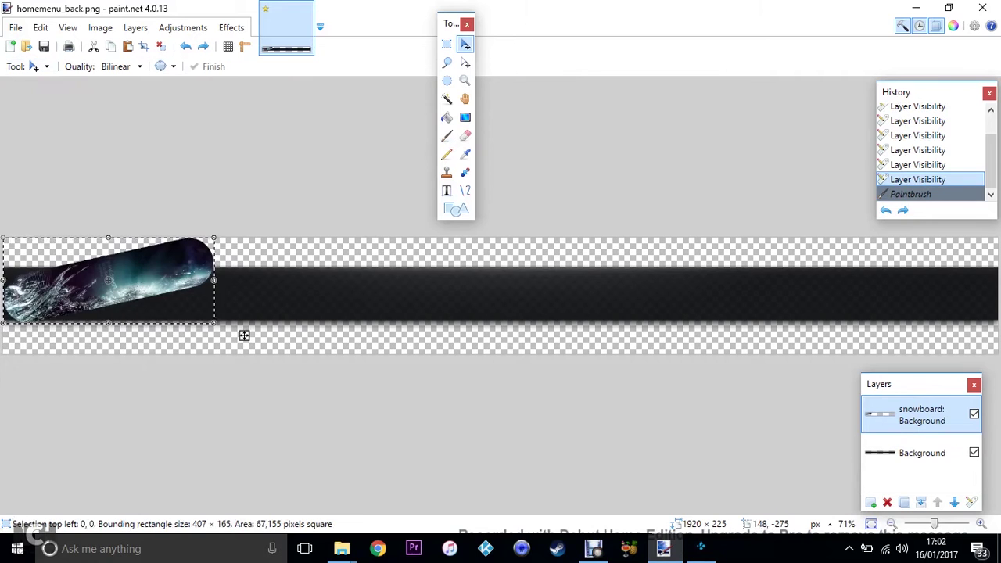
drag(245, 335, 662, 341)
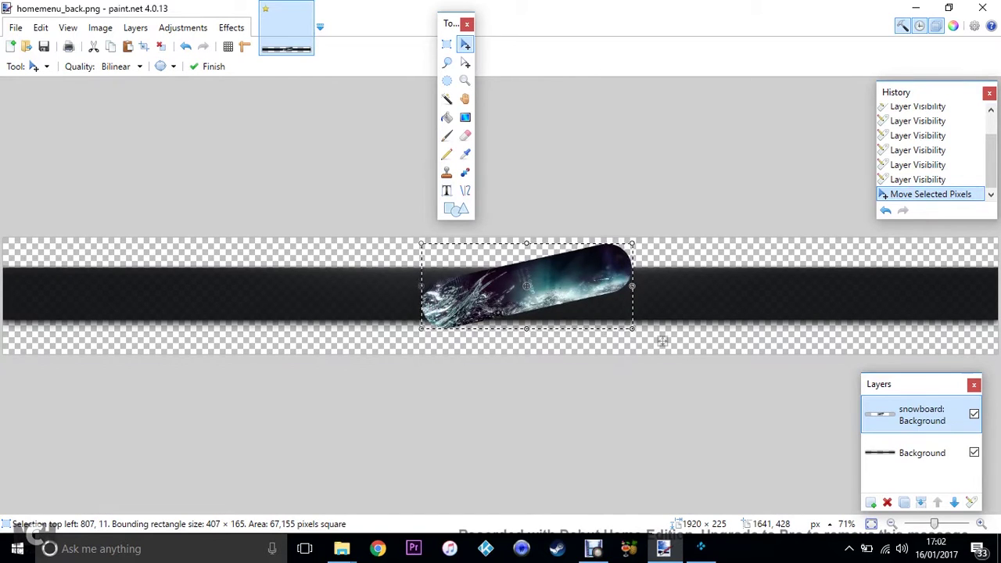
Step: Check the image's pixel dimensions in the Canvas Size settings and close them
key(alt)
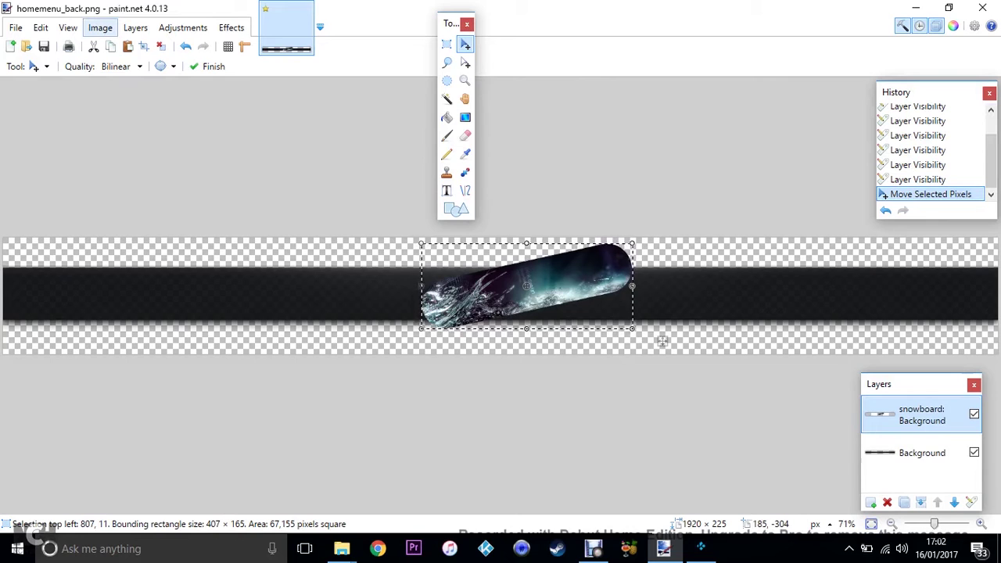
key(i)
key(Down)
key(Down)
key(Down)
key(Return)
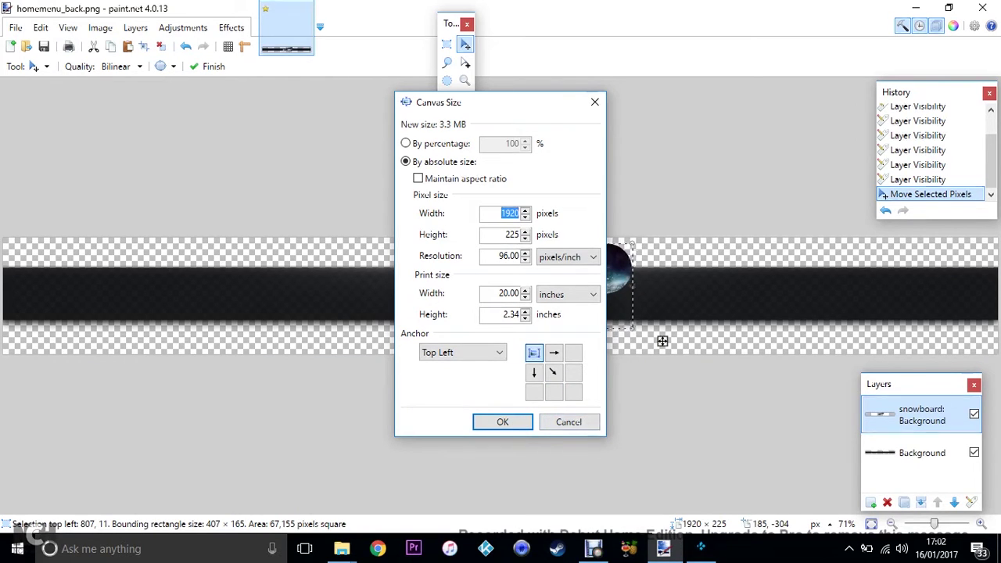
key(Escape)
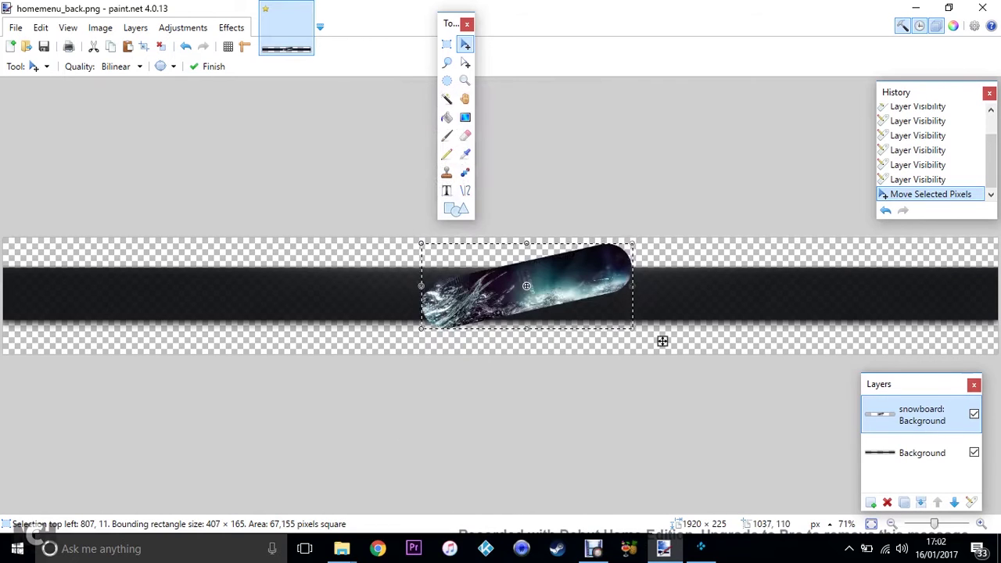
Step: Rotate the snowboard clockwise by about 7° and stretch it longer and taller, to a bounding area of about 643 × 320 pixels
mouse_move(645, 236)
mouse_down()
mouse_move(651, 266)
mouse_move(648, 253)
mouse_up()
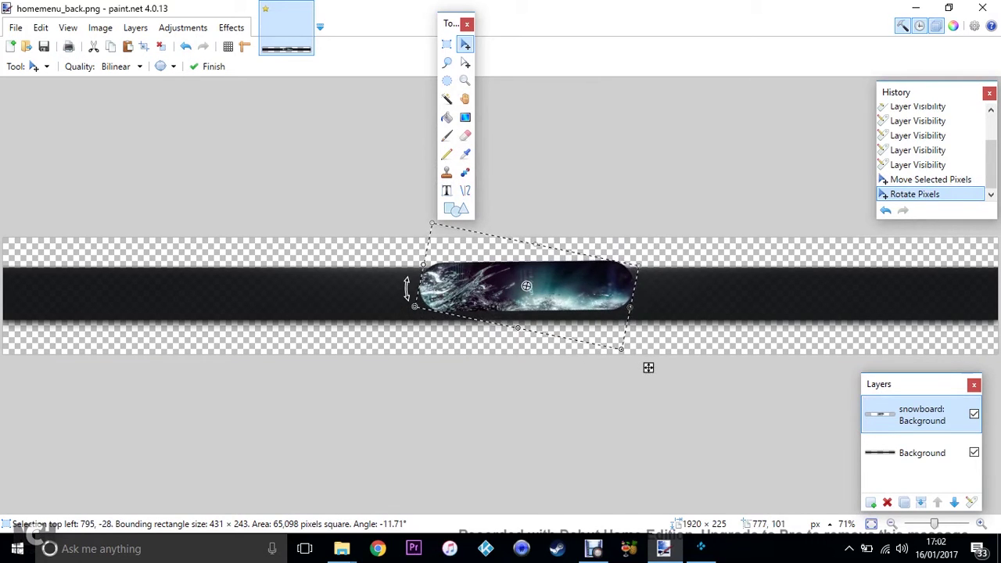
drag(407, 289, 317, 243)
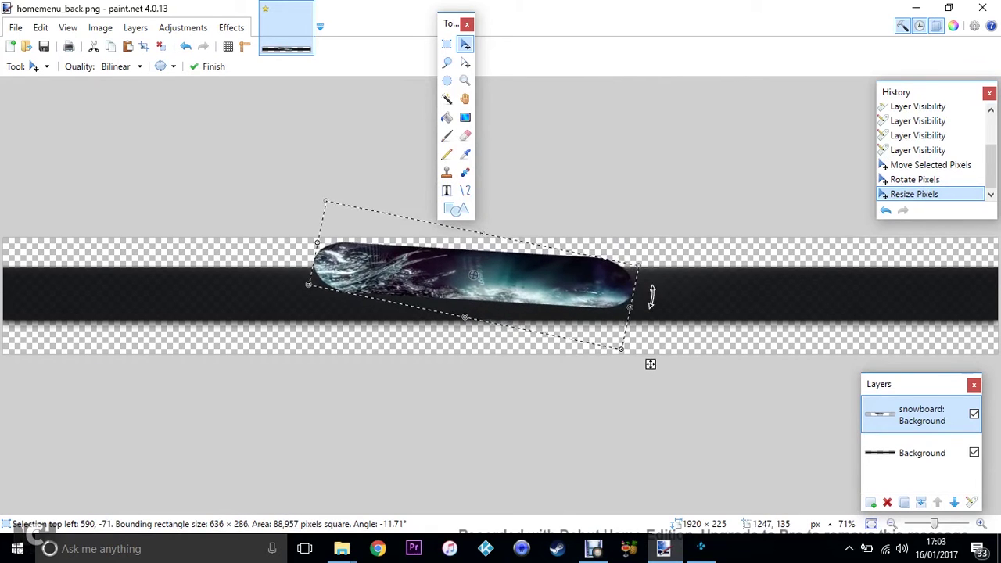
drag(654, 270, 661, 235)
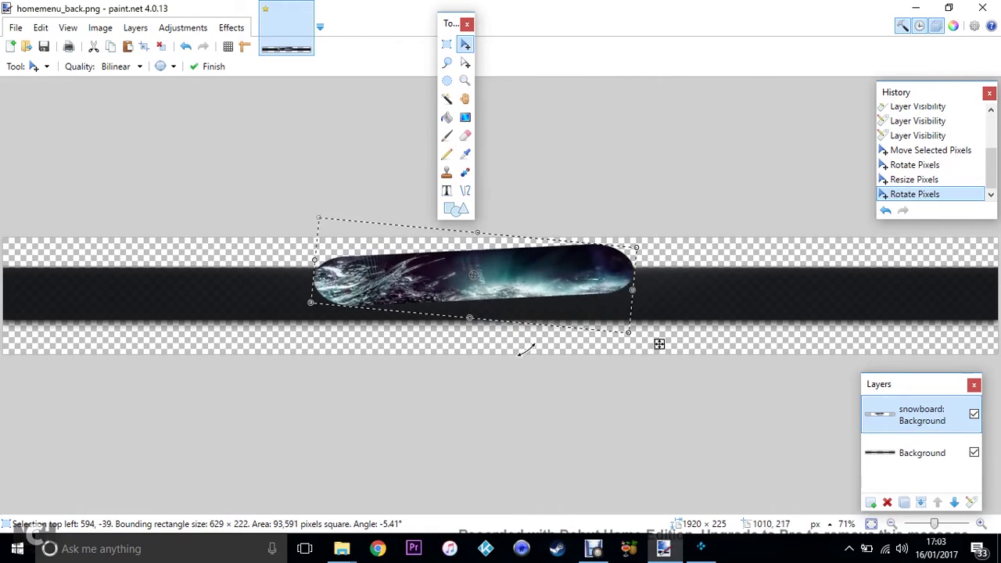
drag(660, 344, 654, 388)
drag(656, 256, 690, 248)
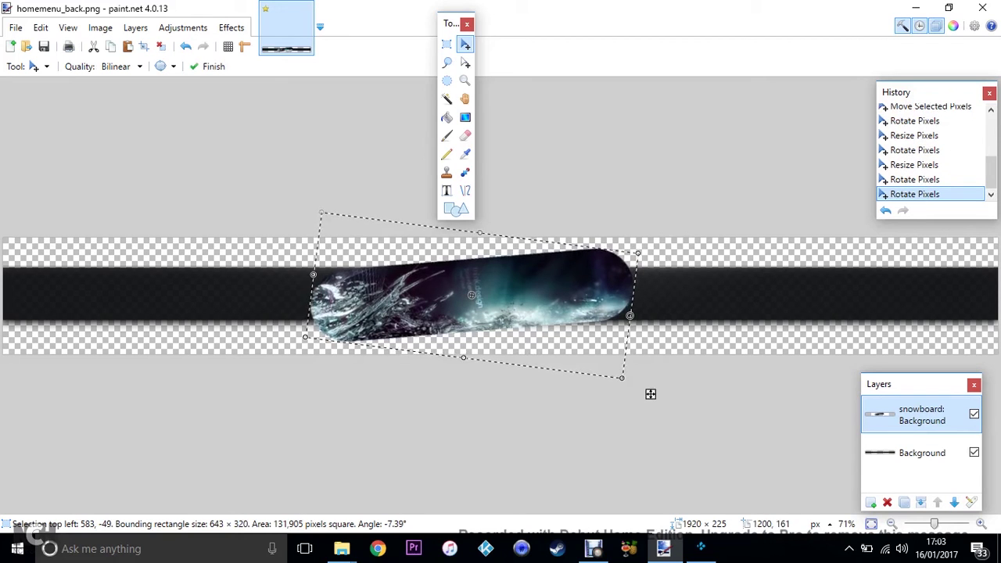
Step: Lengthen the snowboard, level it at an angle of about -9.7°, centre it over the bar, and finish and clear the selection
drag(650, 394, 702, 398)
drag(704, 247, 704, 254)
drag(546, 302, 552, 300)
drag(704, 405, 707, 403)
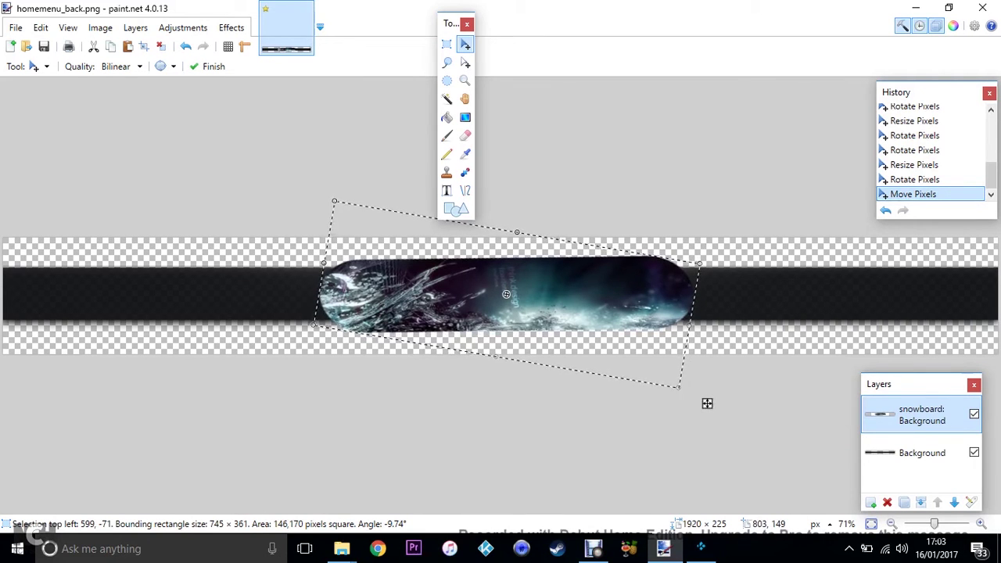
drag(707, 403, 706, 405)
key(Return)
key(ctrl+d)
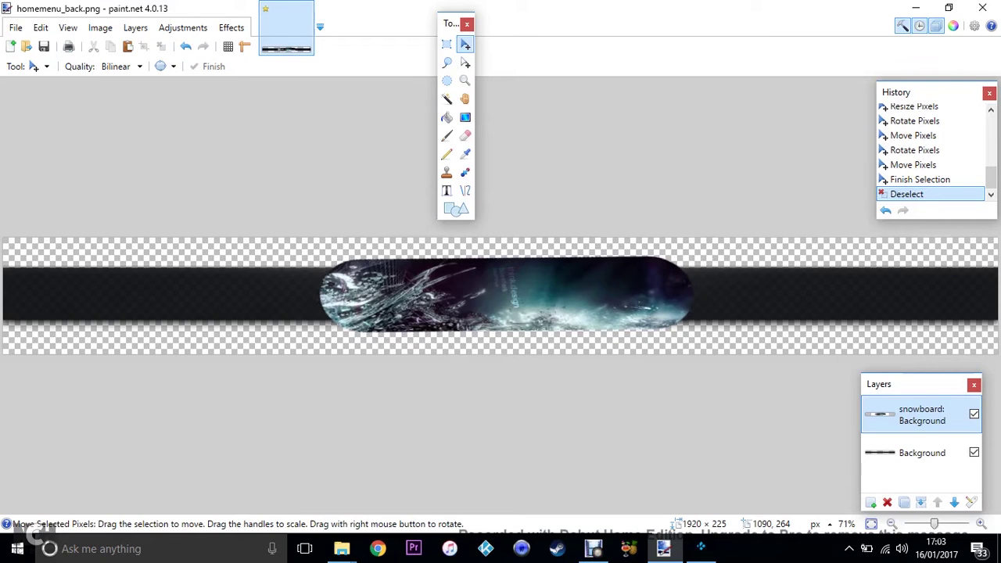
Step: Hide the Background layer so that only the snowboard layer shows
click(974, 452)
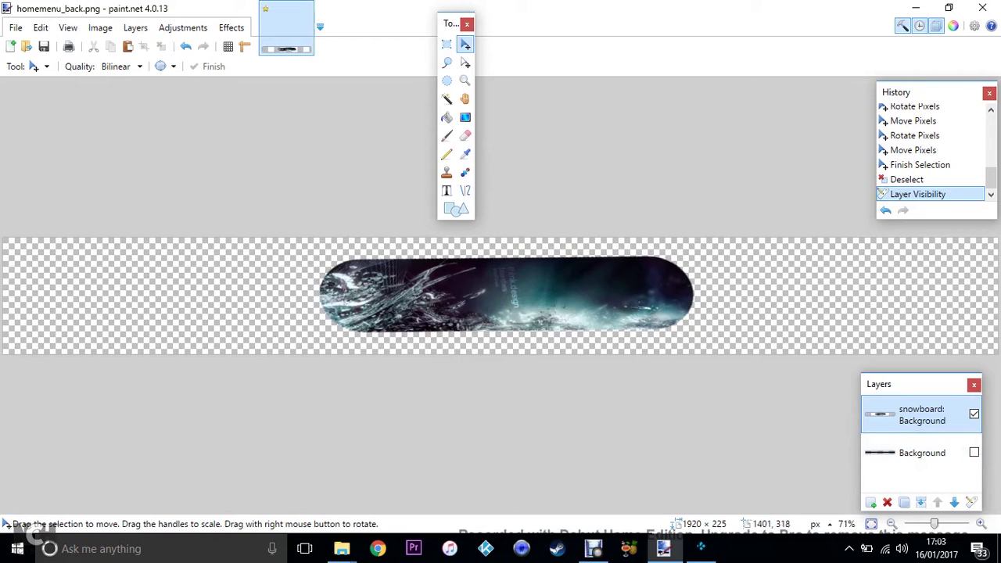
Step: Show the Background layer again and add Snowboard-180x180.png from the creating a build folder as a new layer
click(974, 453)
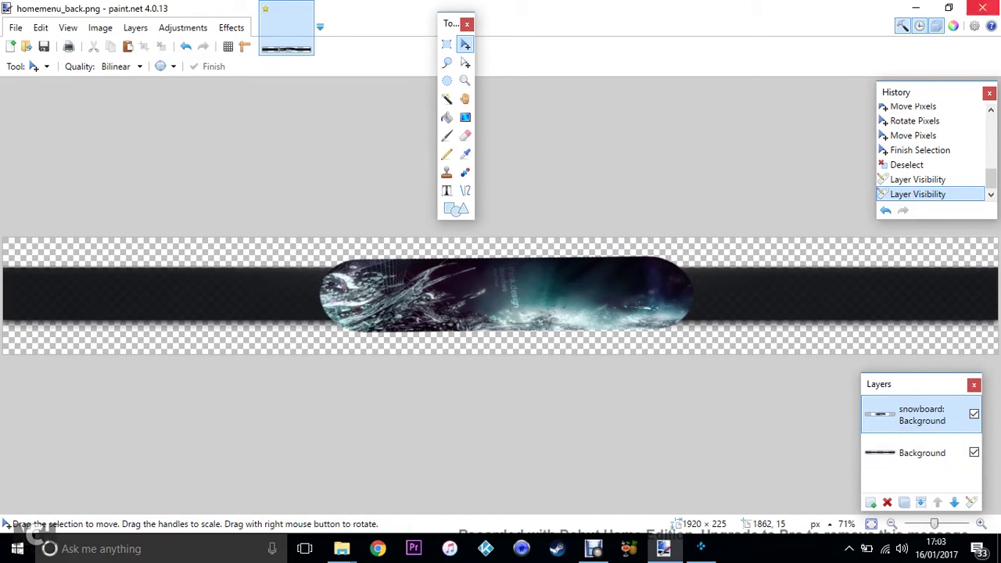
key(super+Right)
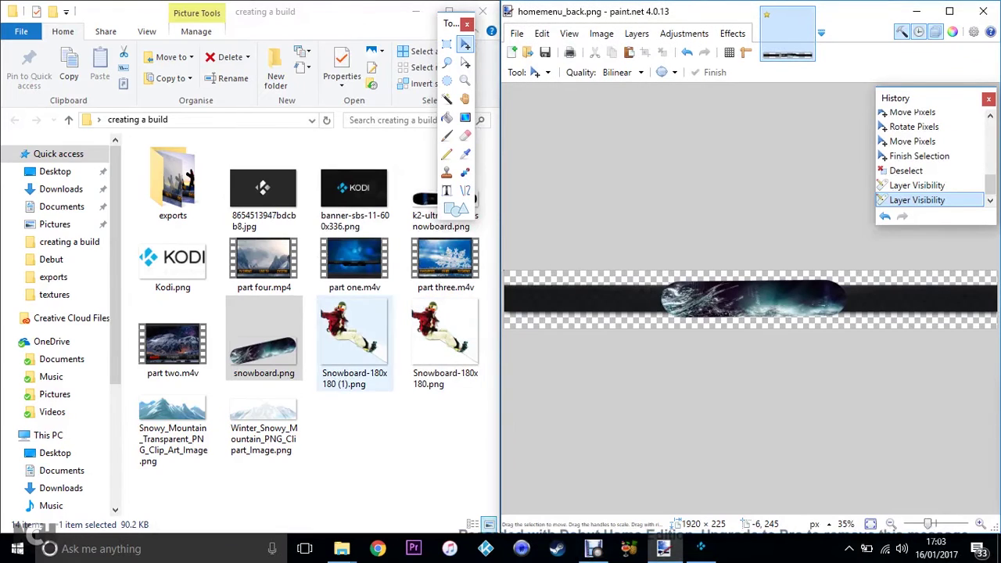
click(445, 344)
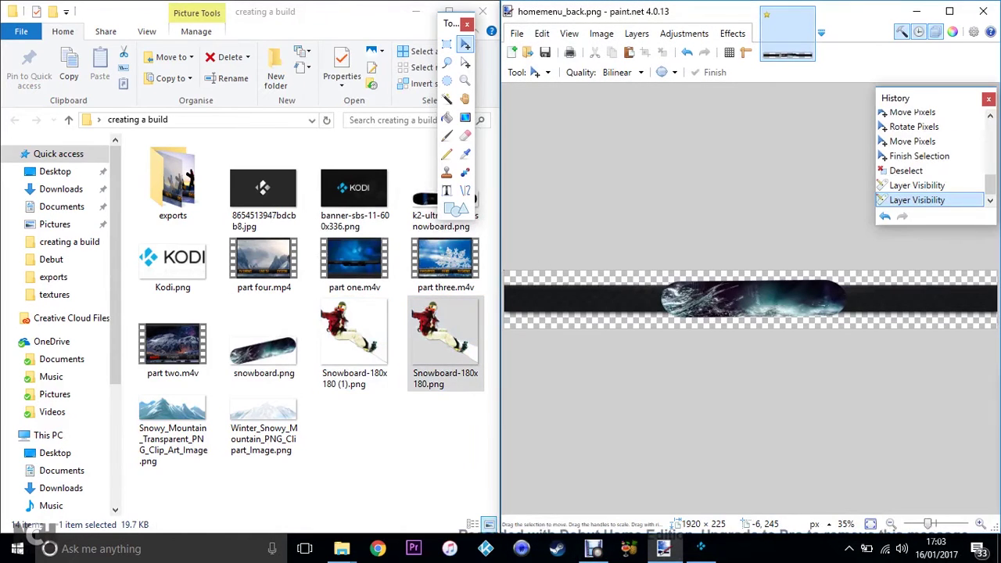
drag(502, 337, 533, 315)
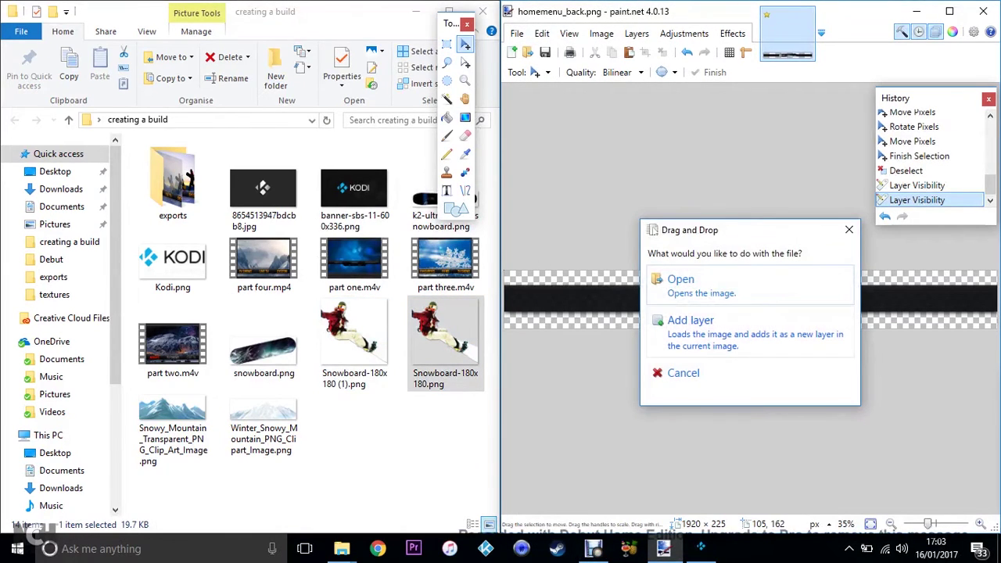
click(691, 320)
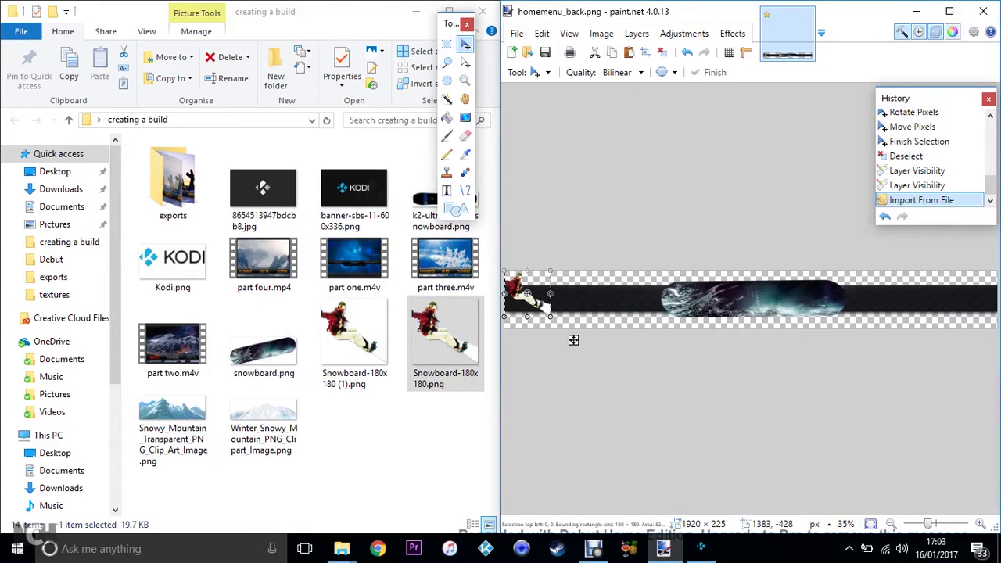
key(super+Up)
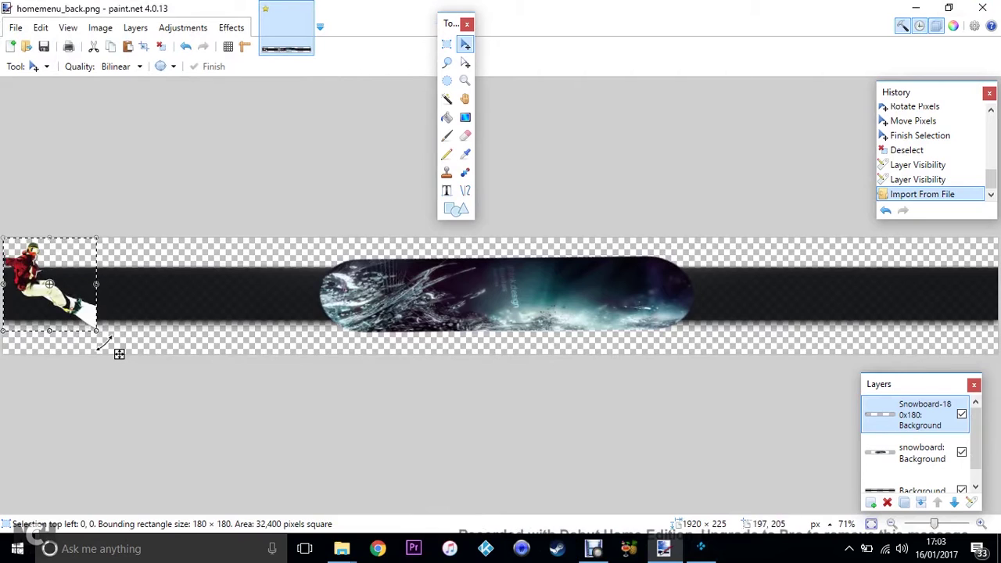
Step: Enlarge the snowboarder to about 213 × 221 pixels and flip its layer horizontally
drag(119, 353, 136, 376)
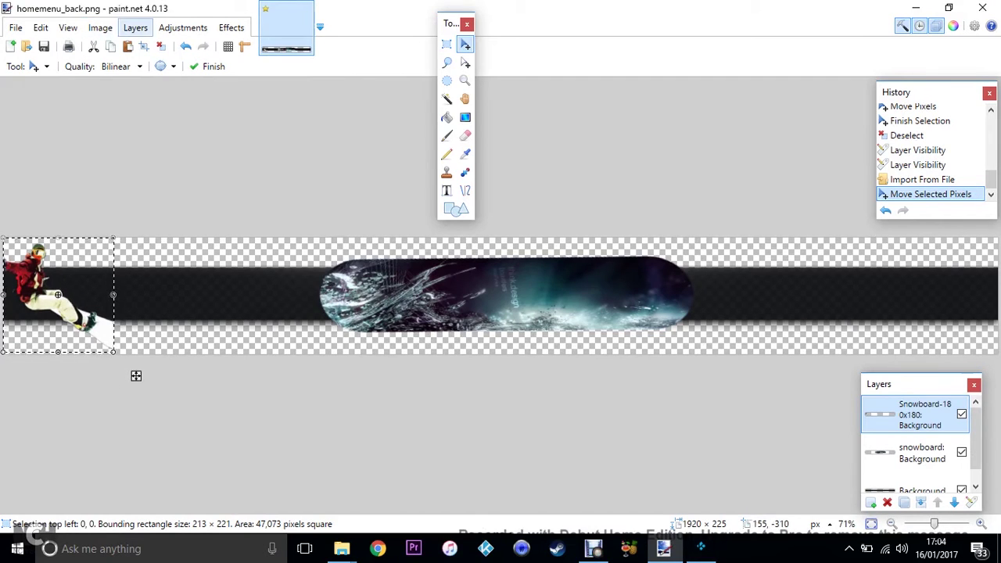
click(136, 28)
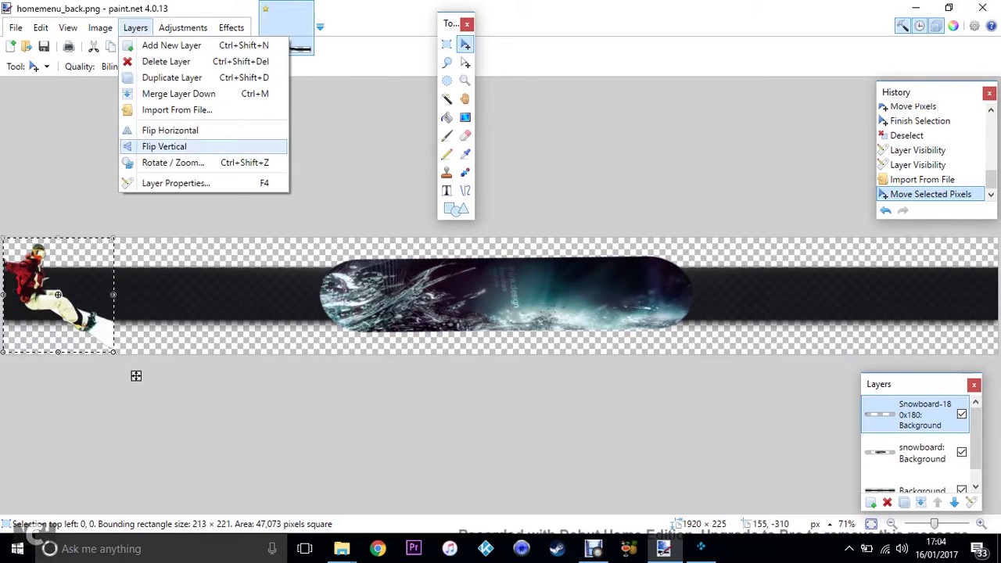
click(170, 129)
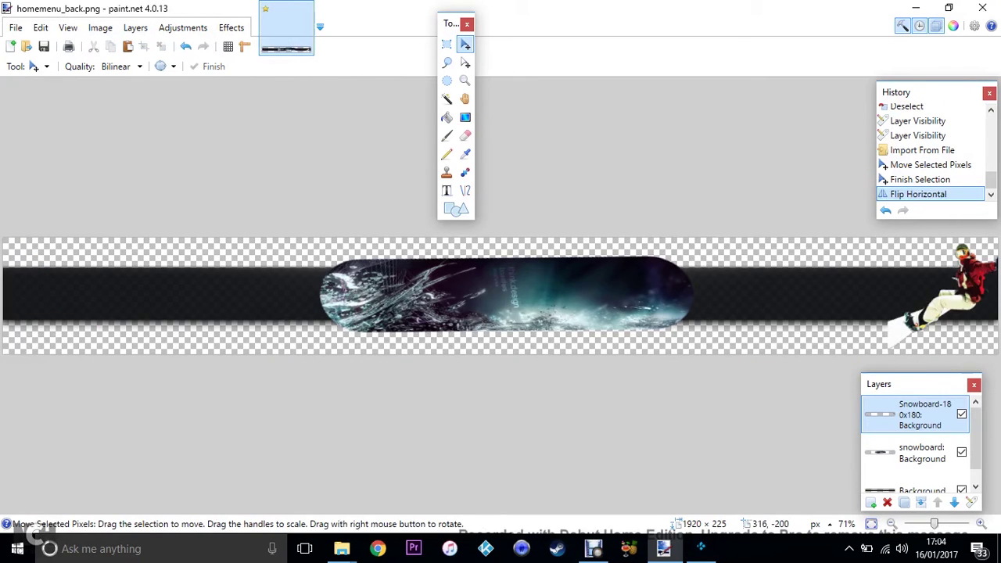
Step: Select the whole snowboarder layer and move the mirrored snowboarder to the left end of the bar
key(ctrl+a)
mouse_move(998, 359)
mouse_down()
mouse_move(861, 331)
mouse_move(351, 339)
mouse_move(146, 365)
mouse_up()
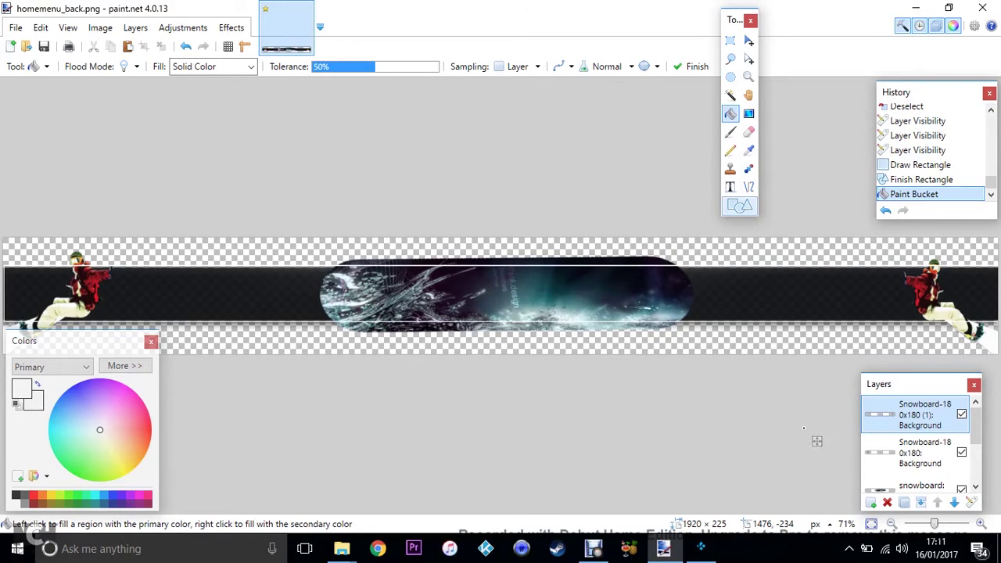
Step: Outline the bar with a white rectangle of about 1916 × 106 pixels, brush width 2, and fill its inside with white
click(739, 205)
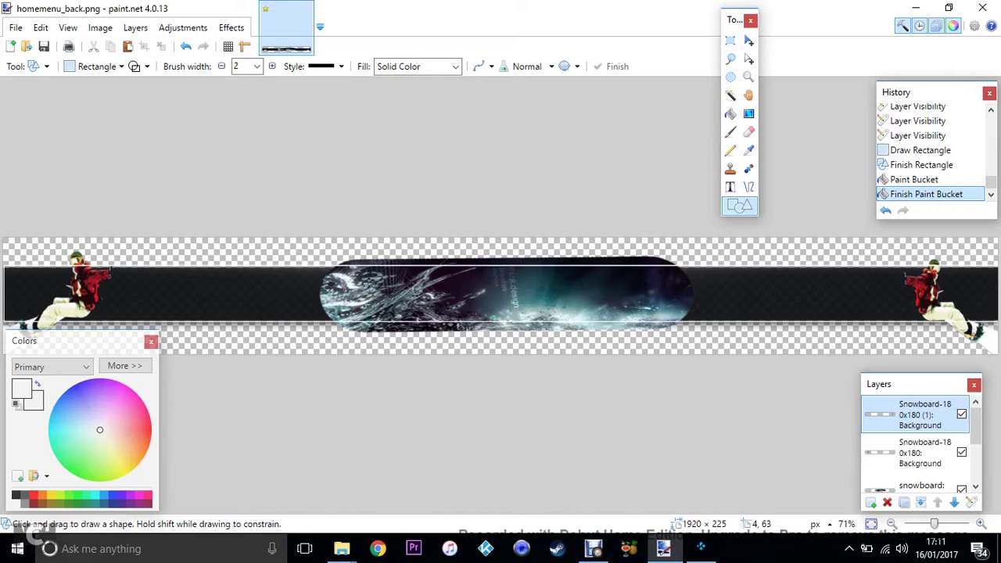
mouse_move(7, 266)
mouse_down()
mouse_move(93, 306)
mouse_move(190, 323)
mouse_move(997, 322)
mouse_up()
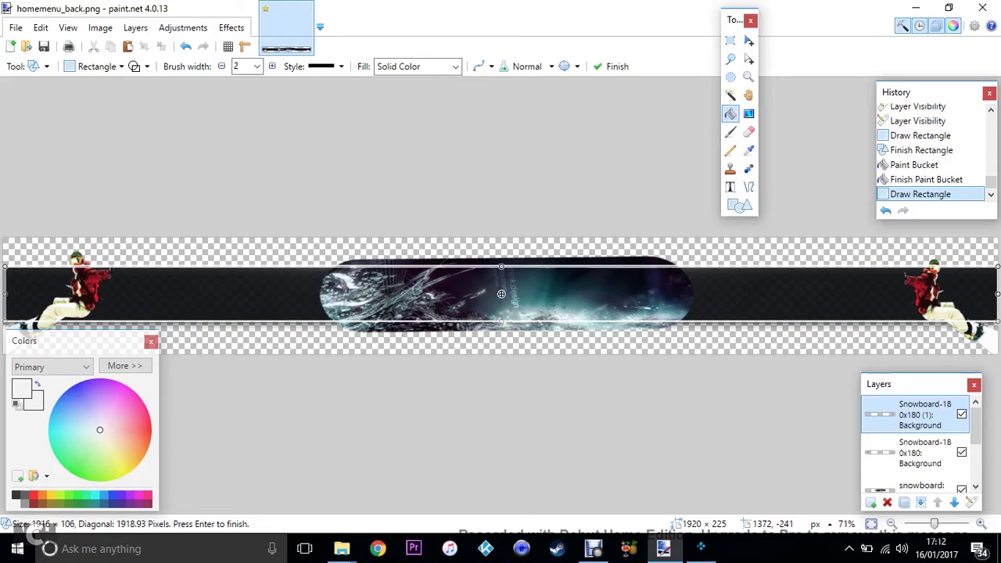
click(729, 113)
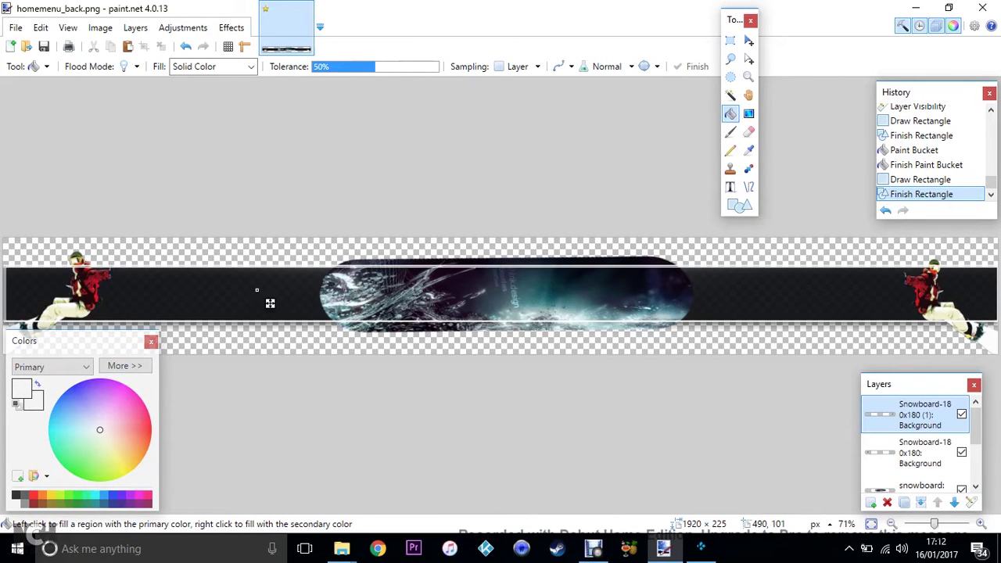
click(257, 291)
click(967, 294)
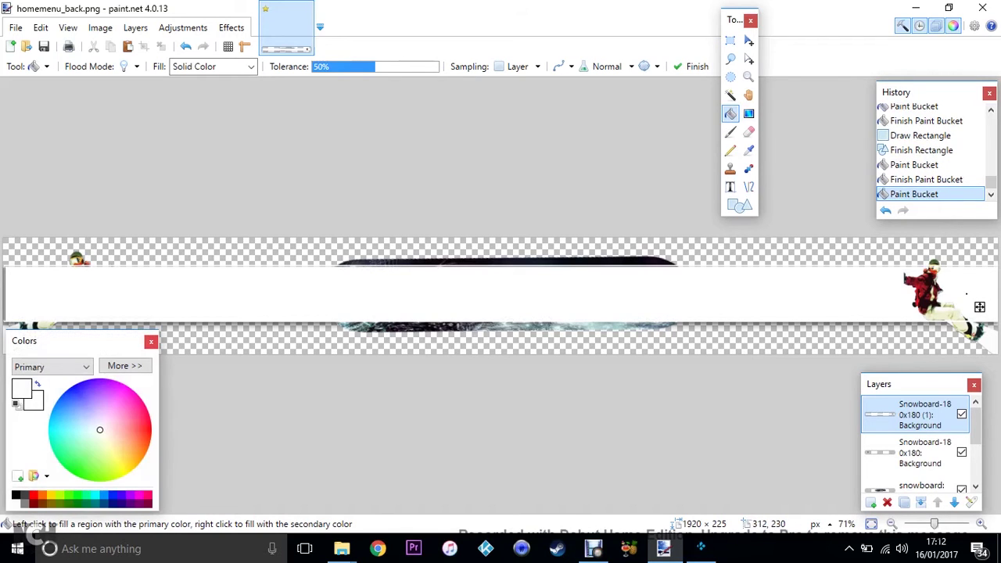
key(F8)
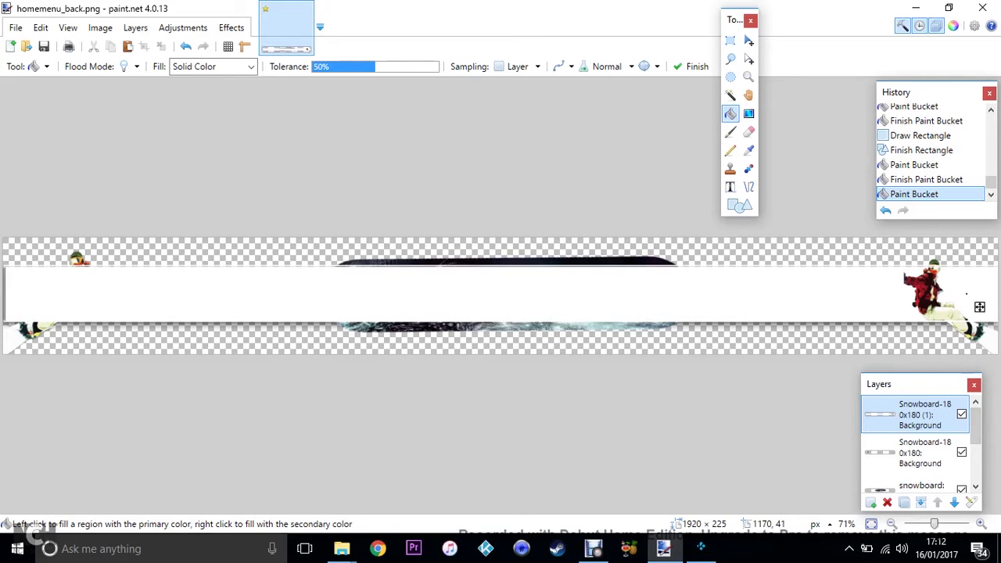
Step: Lower the white-filled Snowboard-180x180 (1) layer in the layer order, beneath the other snowboarder and the snowboard layers
click(748, 41)
click(954, 502)
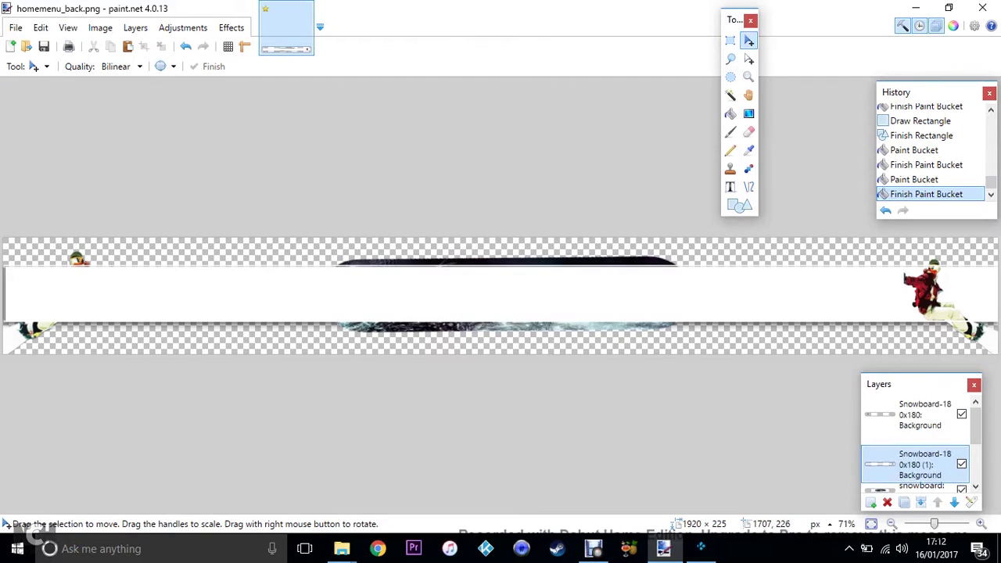
click(955, 502)
click(954, 503)
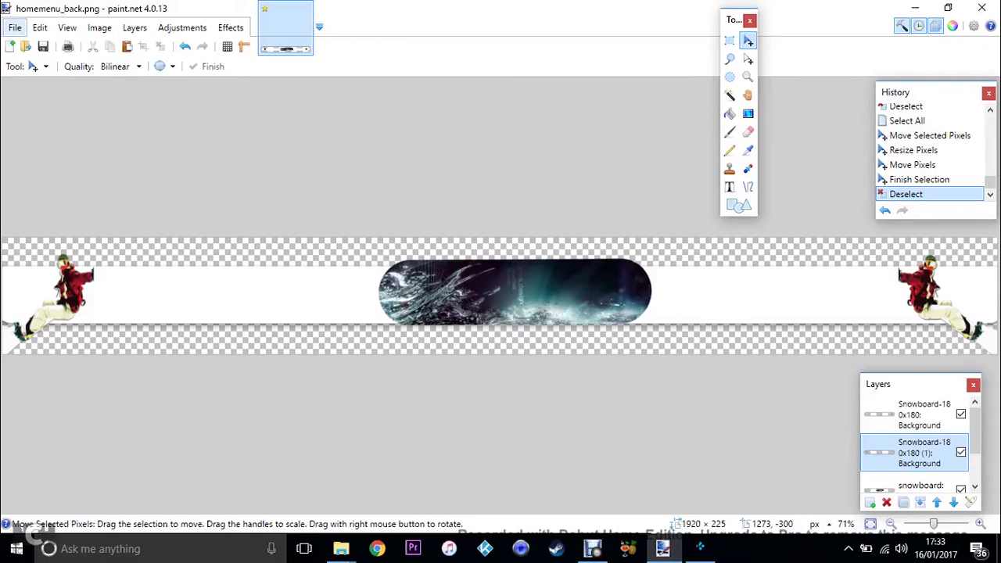
Step: Save the layered image to the Desktop as kodimenu.pdn
click(15, 27)
click(47, 146)
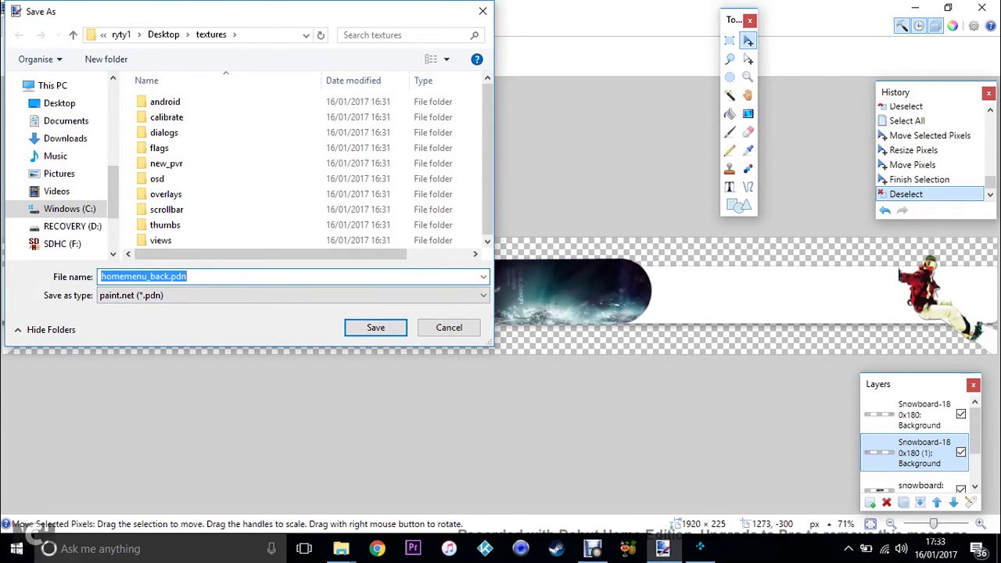
click(59, 103)
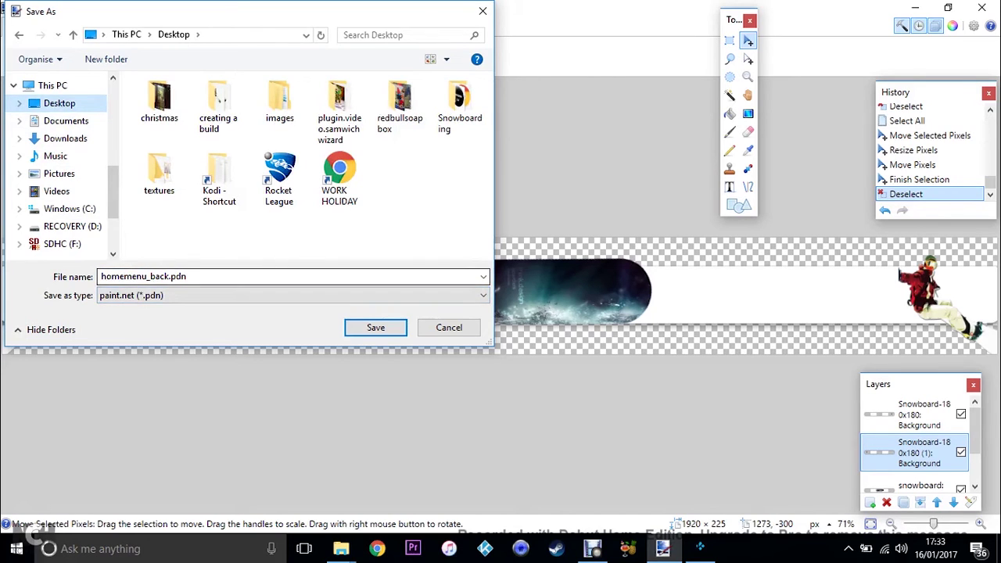
key(ctrl+a)
click(167, 276)
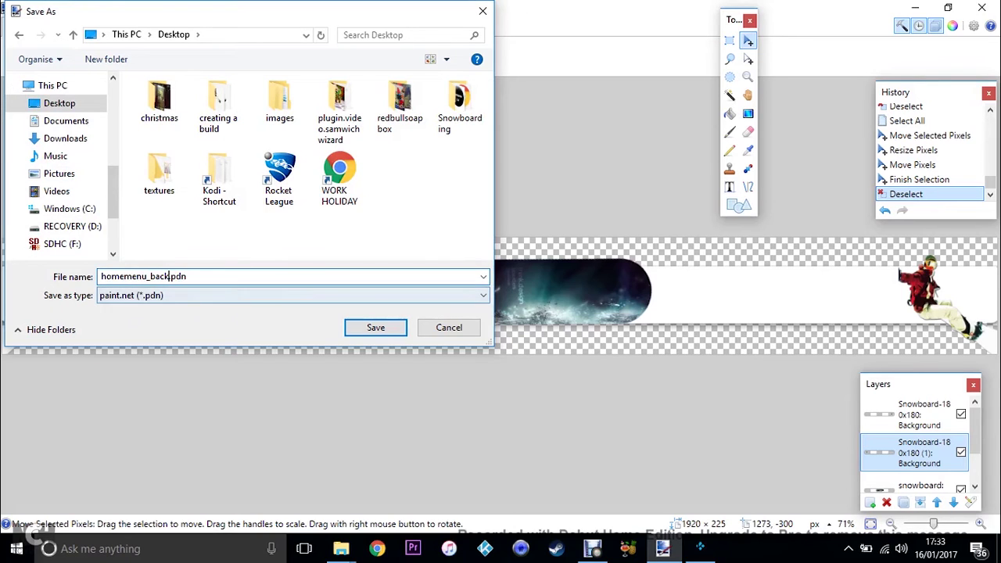
key(BackSpace)
key(BackSpace)
key(BackSpace)
key(BackSpace)
key(BackSpace)
key(BackSpace)
key(BackSpace)
key(BackSpace)
key(BackSpace)
key(BackSpace)
key(BackSpace)
key(BackSpace)
key(BackSpace)
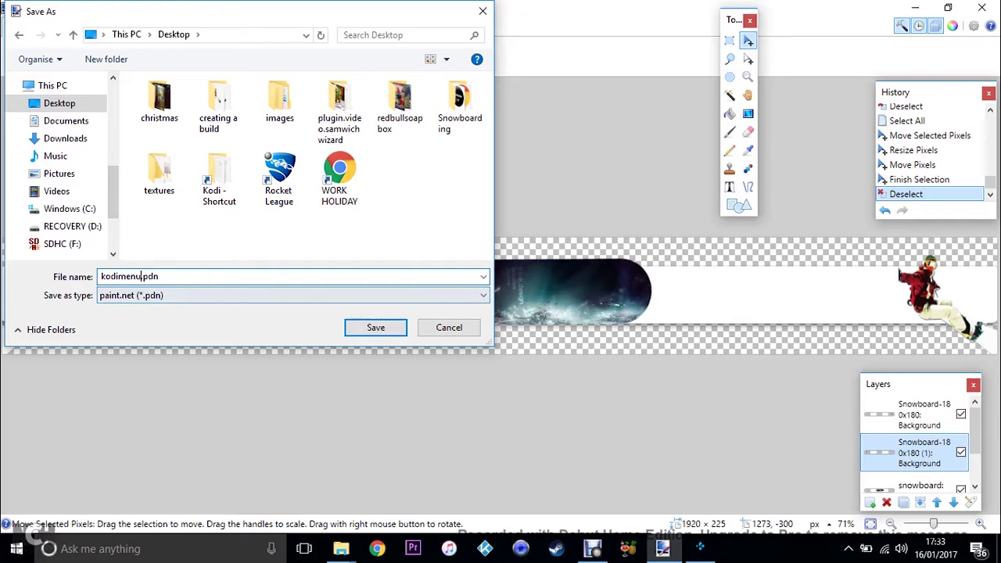
key(Return)
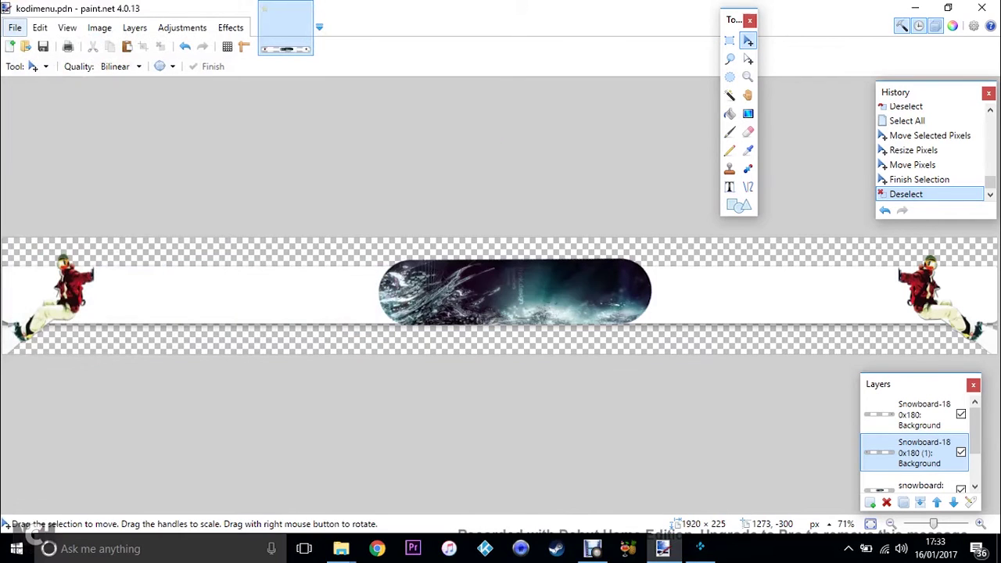
Step: Save a flattened copy to the Desktop as kodimenu.png in PNG format with auto-detected bit depth
click(14, 27)
click(36, 147)
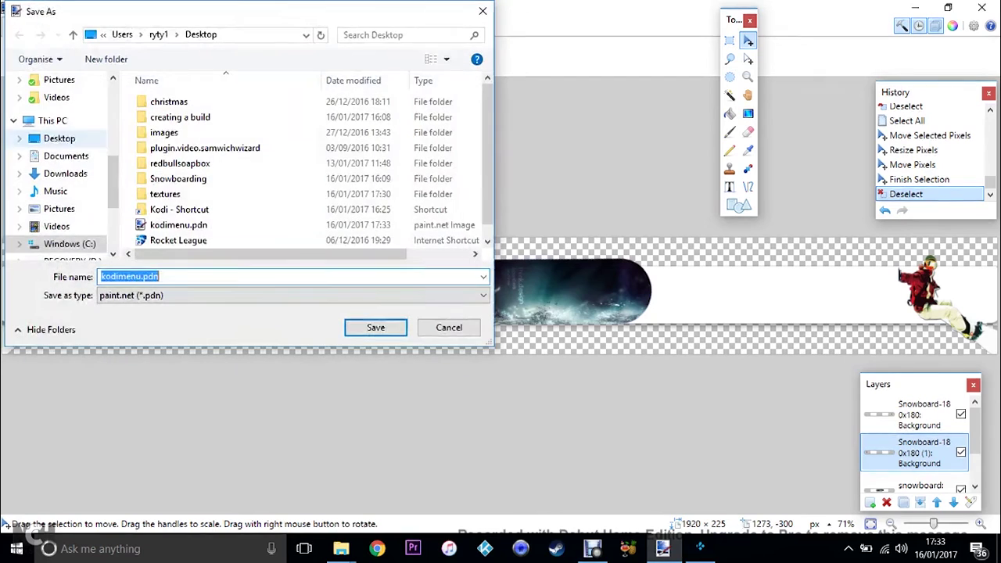
click(235, 295)
key(Down)
key(Down)
key(Down)
key(Down)
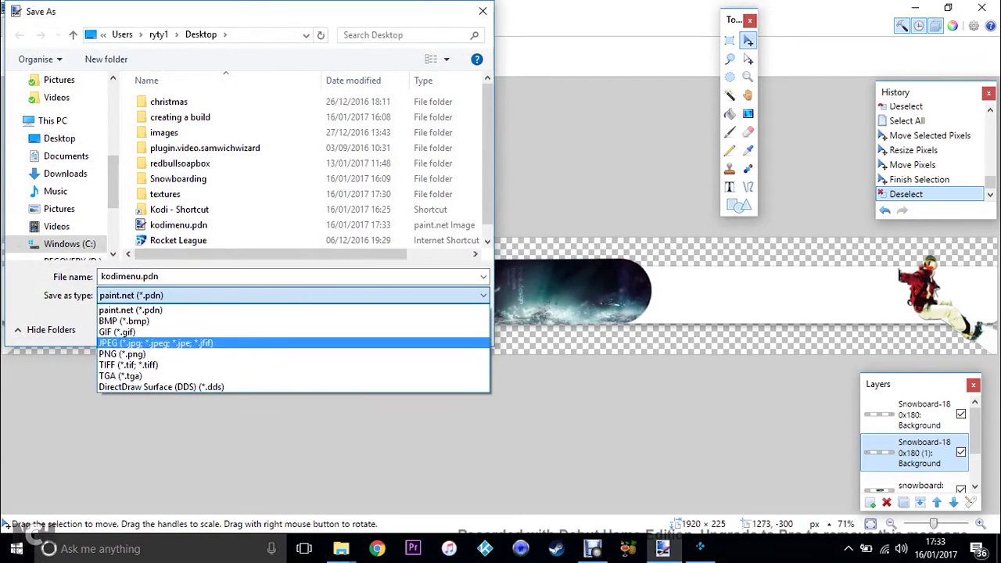
key(Return)
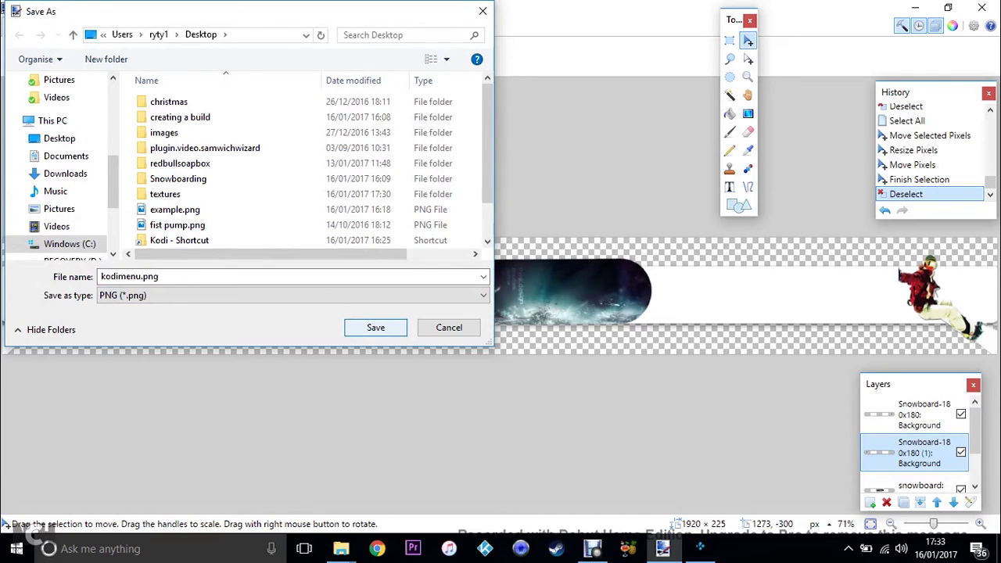
key(Return)
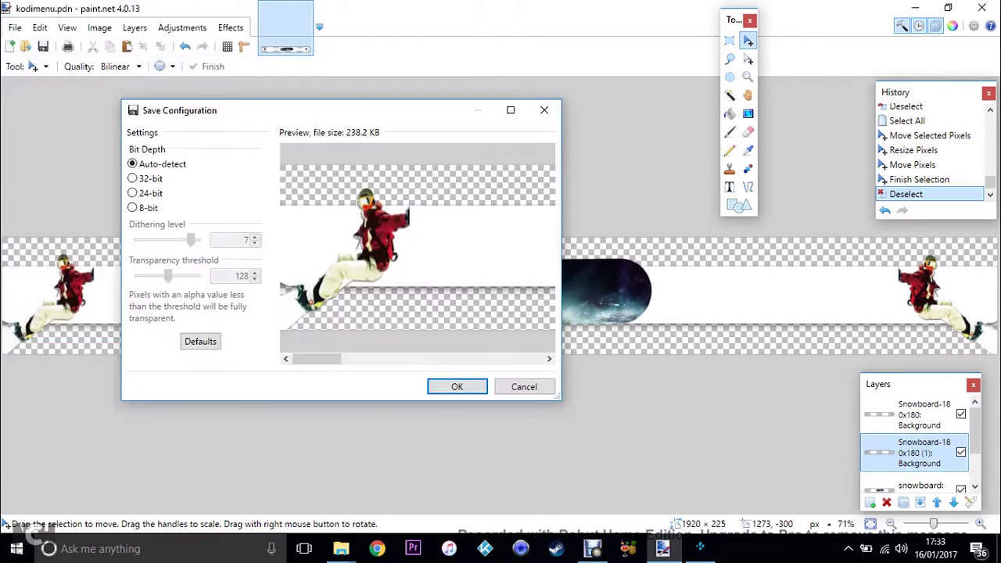
key(Return)
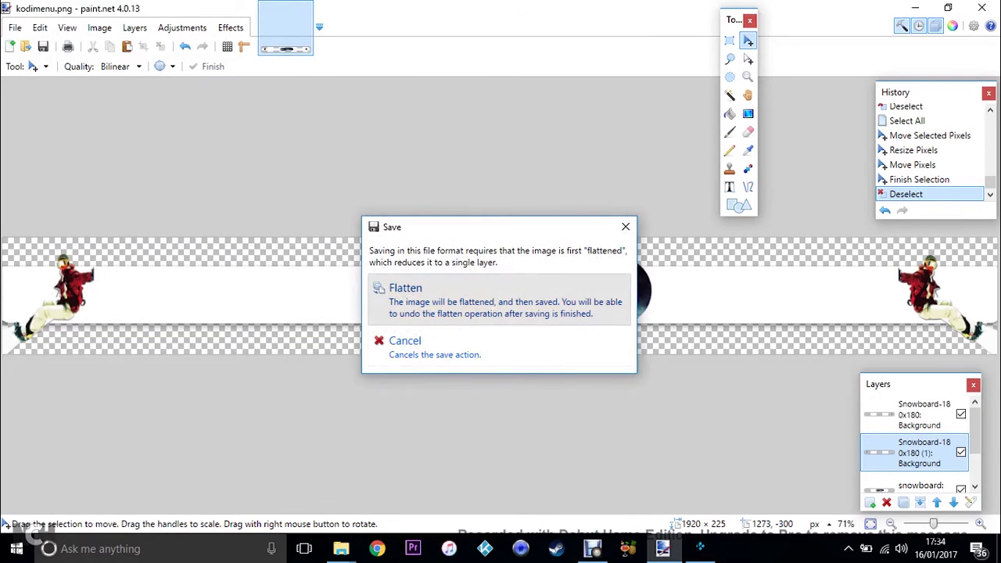
key(Return)
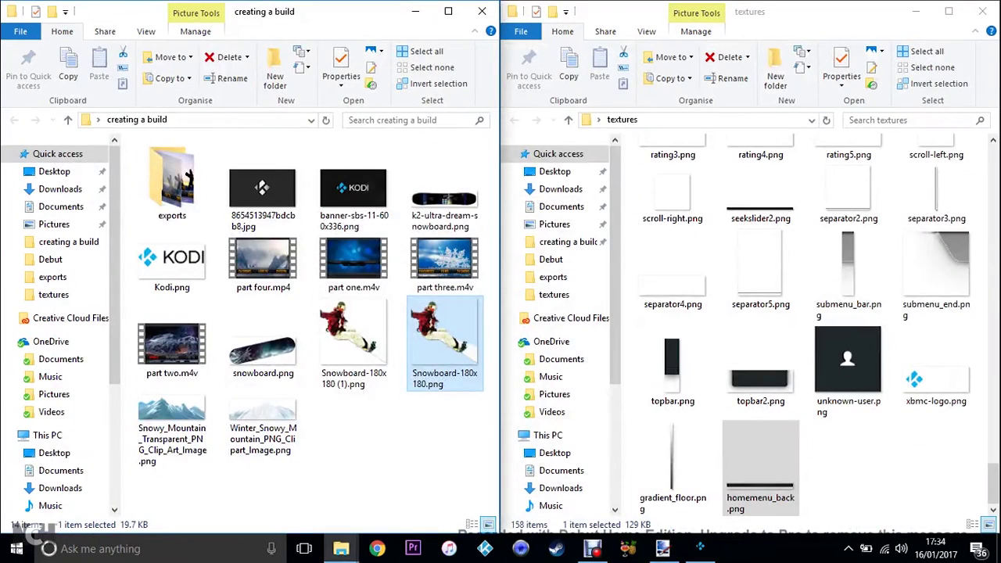
Step: Close the creating a build and textures folder windows and select kodimenu.png on the desktop
click(482, 11)
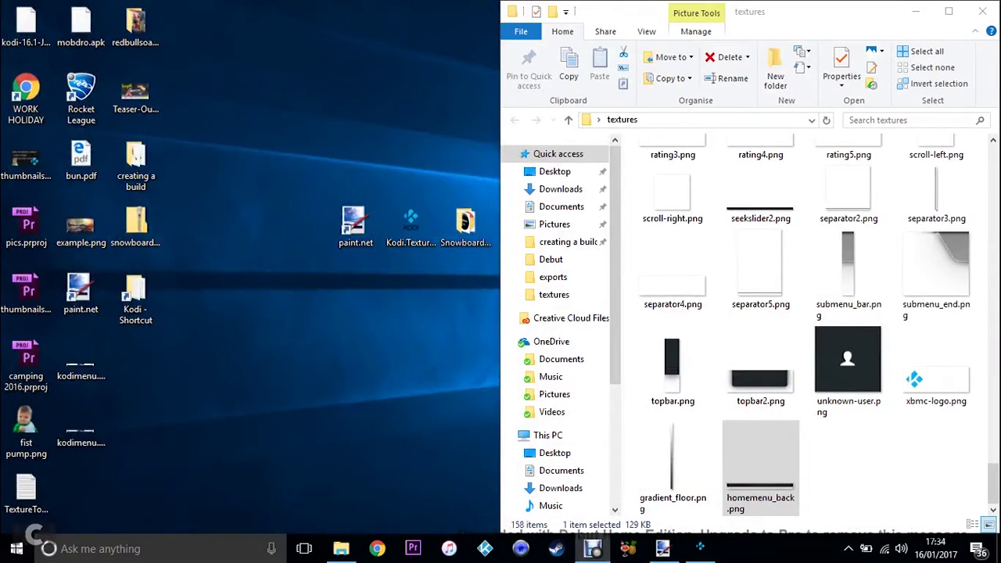
click(983, 11)
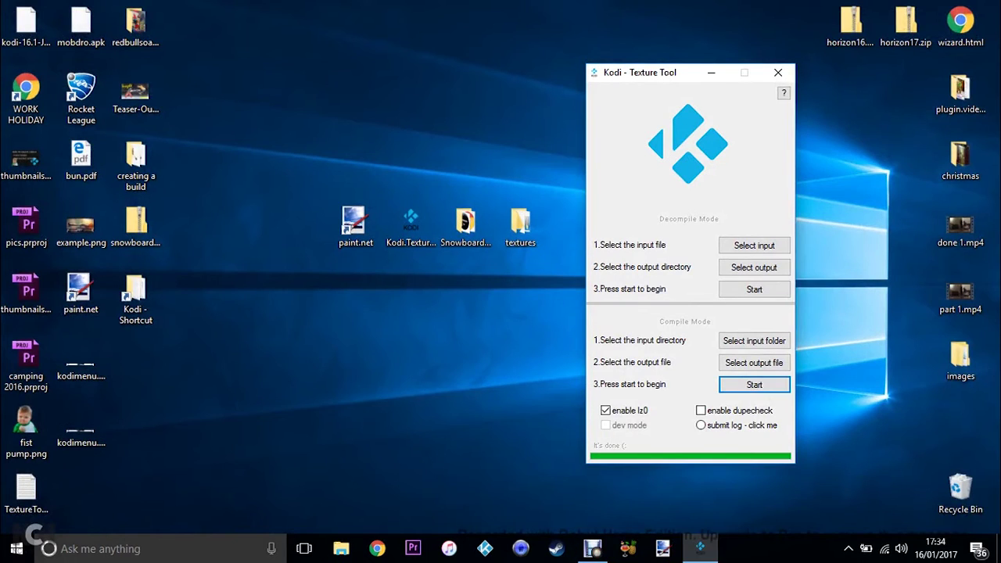
click(82, 363)
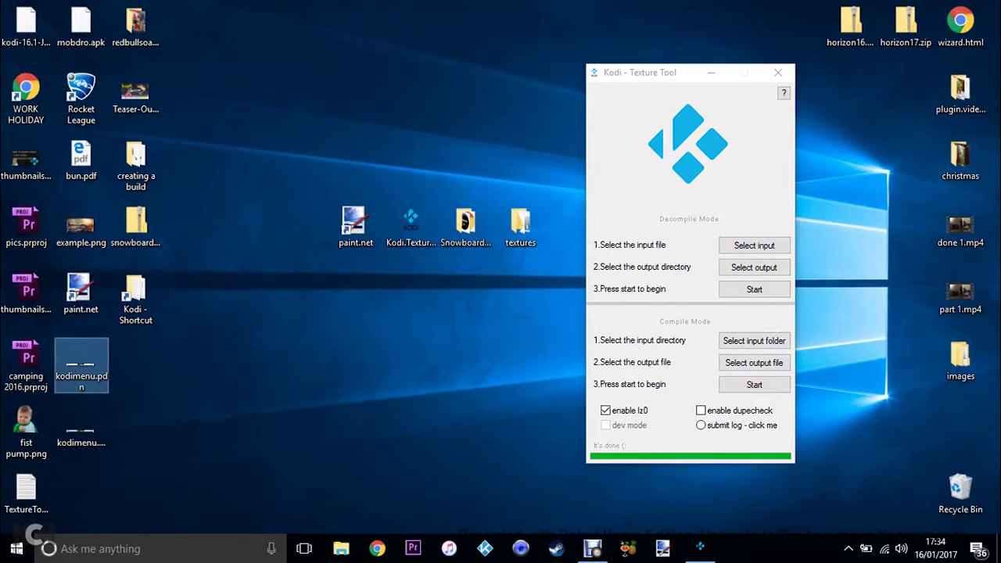
click(81, 430)
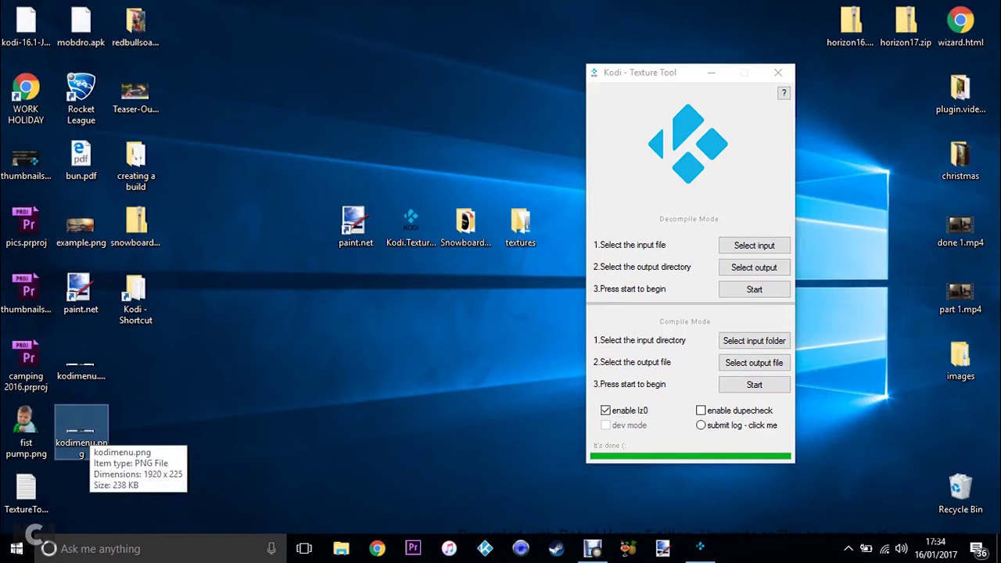
Step: Open the textures folder, place its window beside the desktop icons, and locate homemenu_back.png
drag(81, 431, 520, 227)
key(Return)
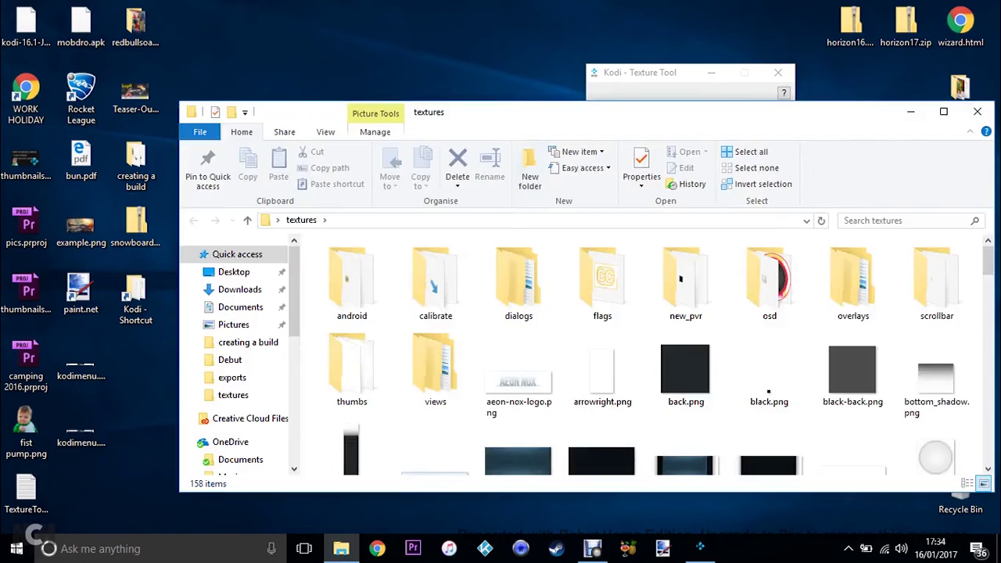
key(super+Right)
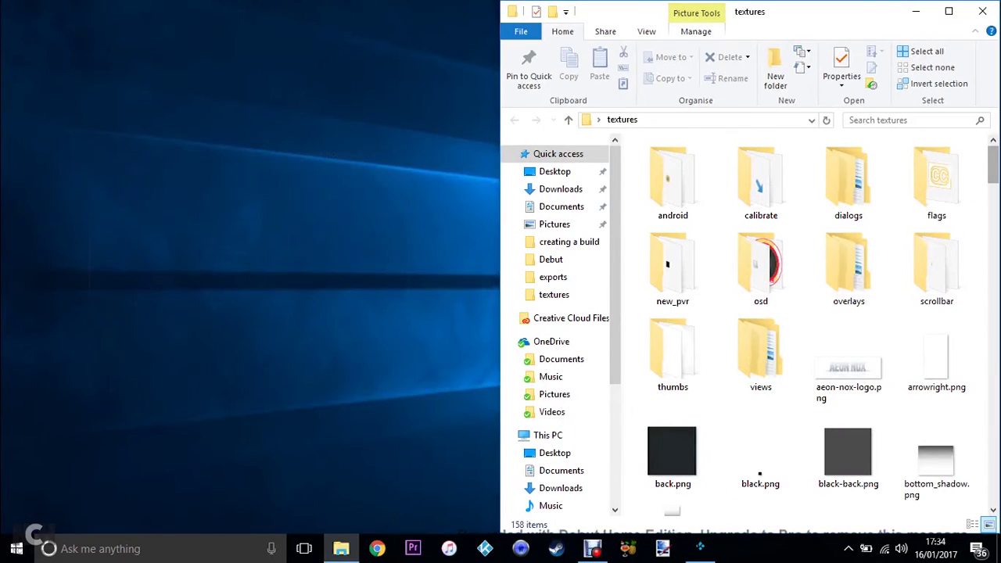
right_click(994, 224)
key(Escape)
right_click(993, 196)
click(935, 206)
scroll(845, 162, down, 15)
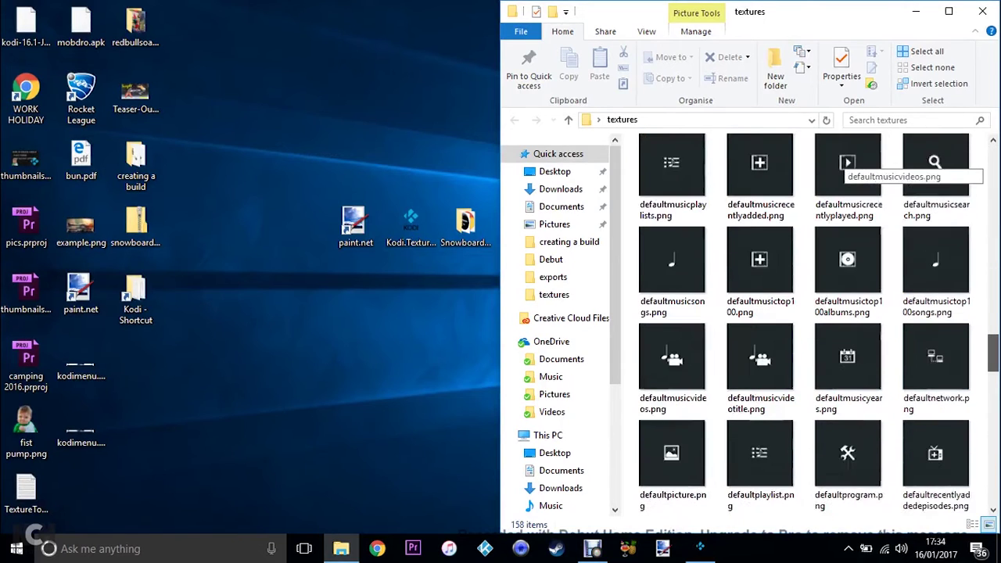
scroll(845, 163, down, 5)
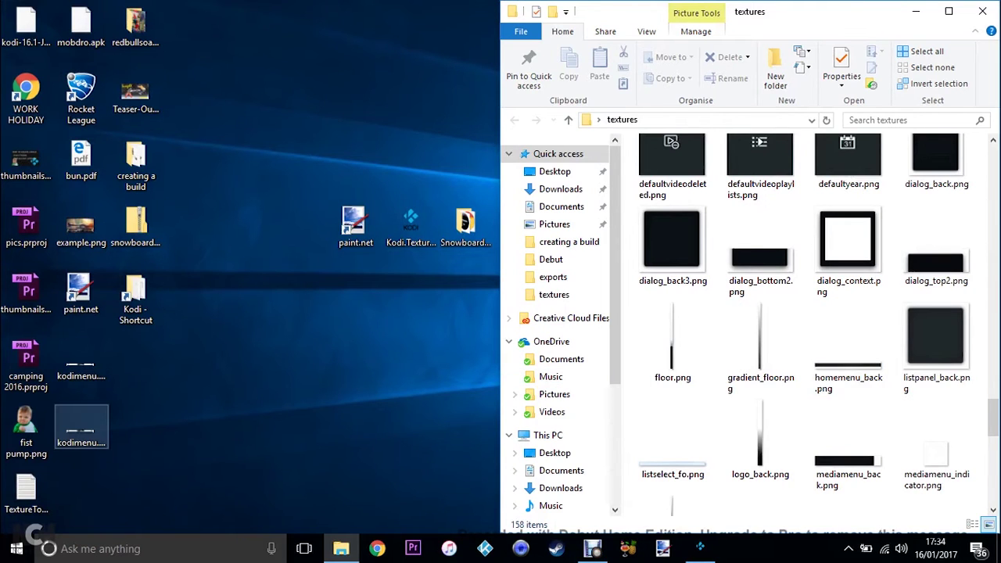
Step: Rename kodimenu.png on the desktop as homemenu_back.png
click(63, 438)
right_click(56, 441)
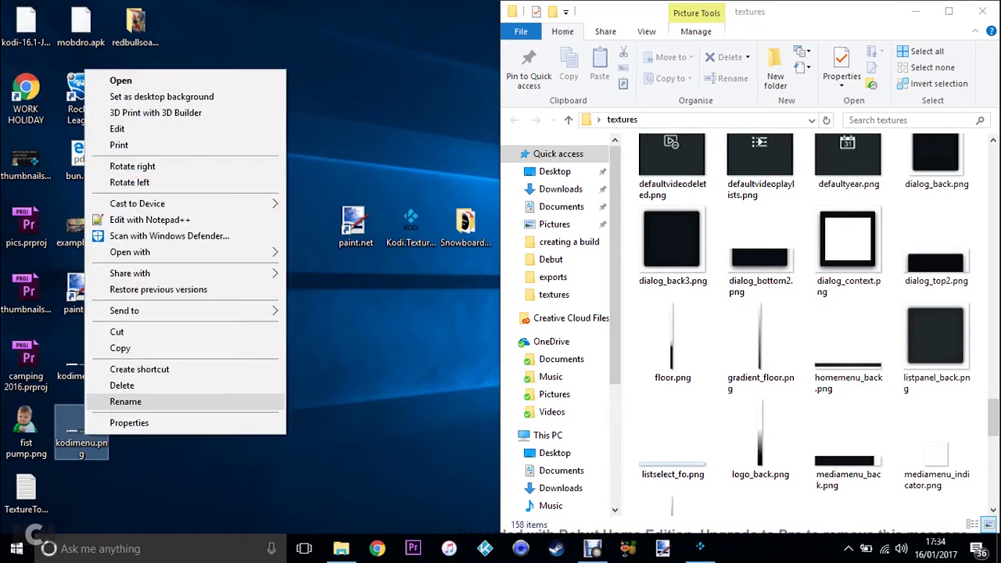
click(125, 402)
text(homemen)
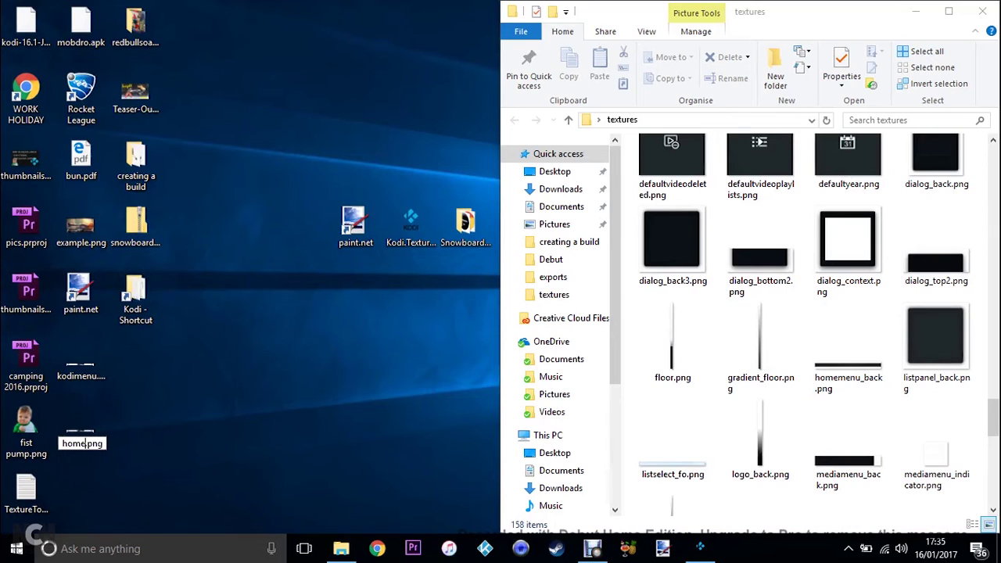
text(u_)
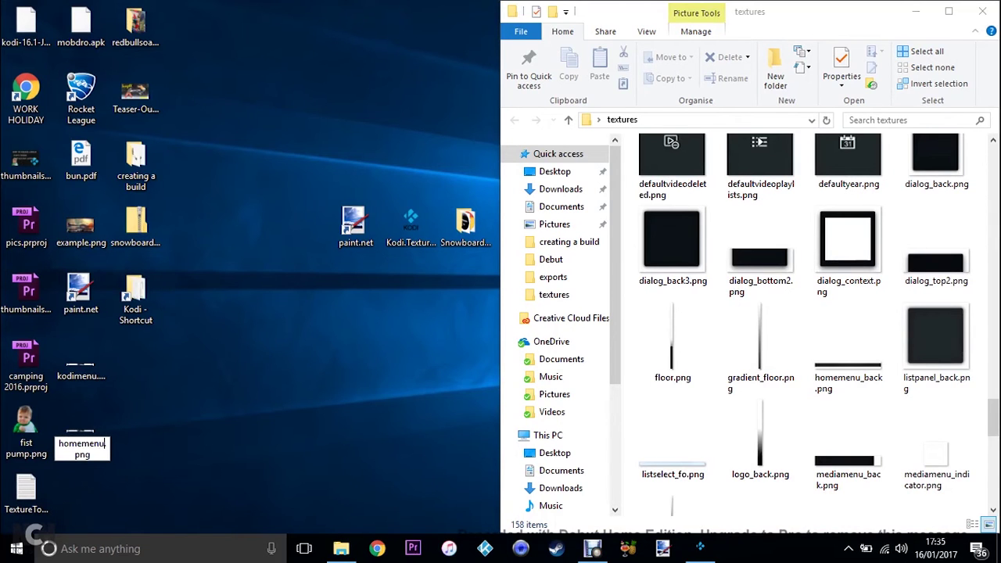
text(back)
key(Return)
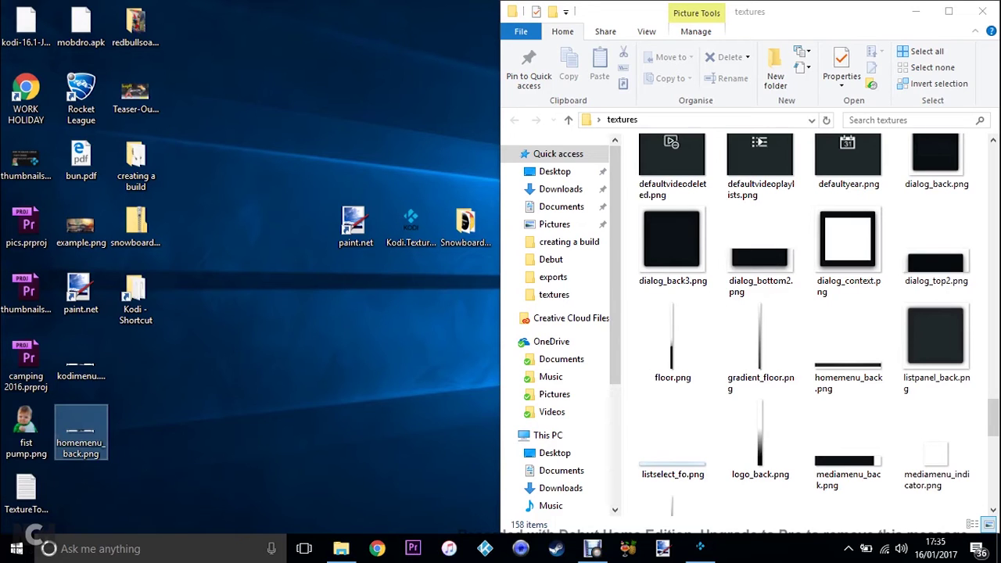
Step: Move homemenu_back.png from the desktop into the textures folder, replacing the existing file, and minimize the folder window
drag(80, 430, 853, 439)
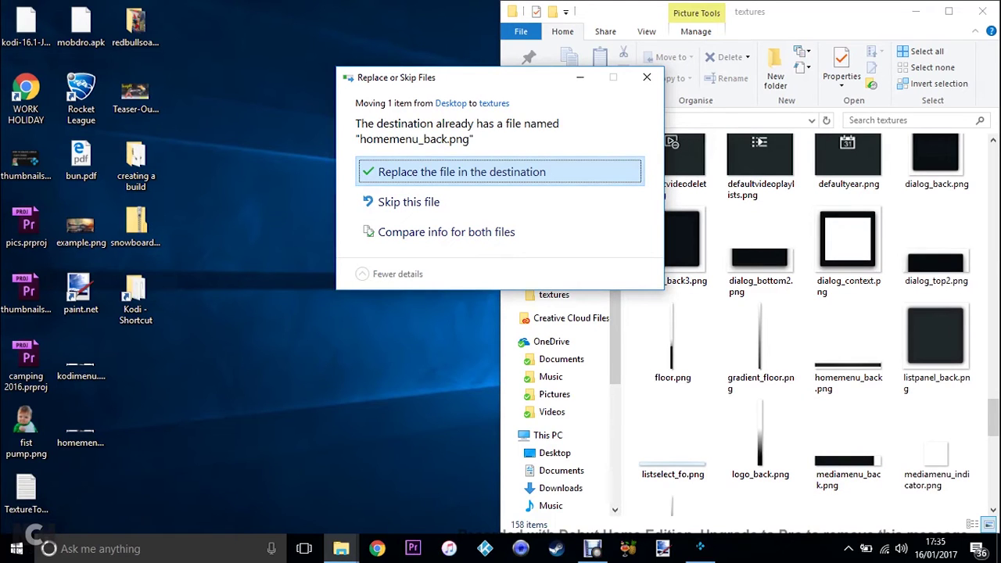
click(462, 172)
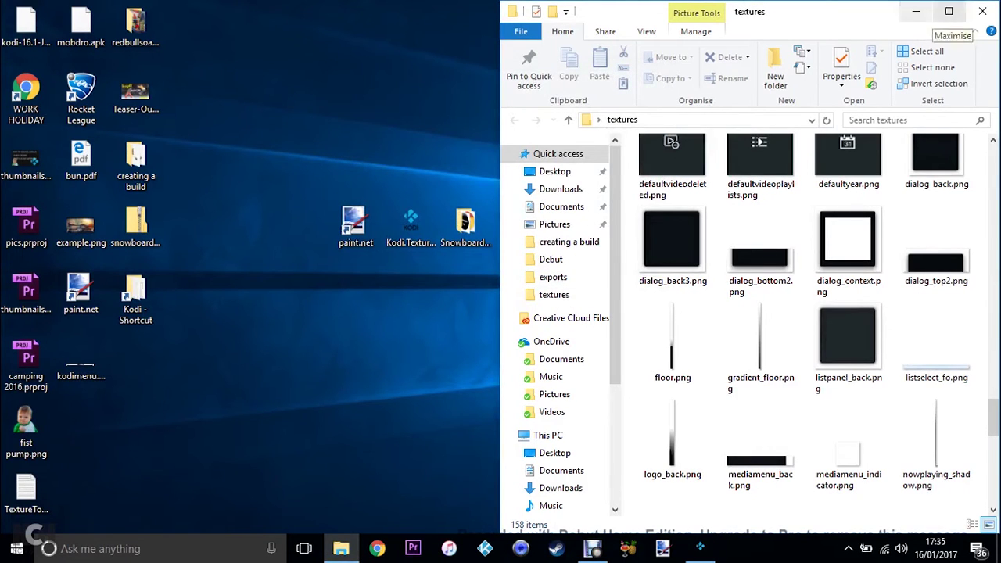
click(916, 11)
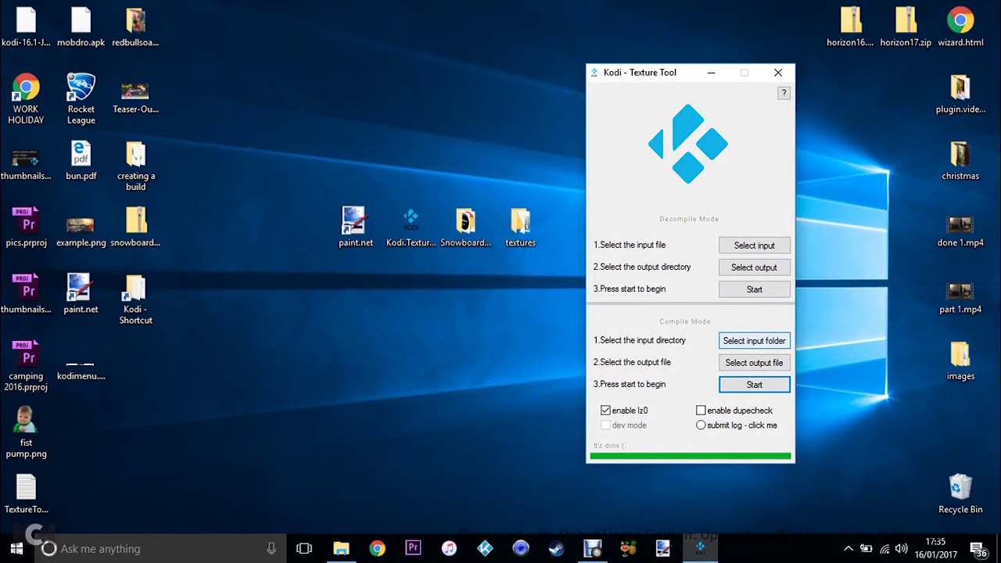
Step: Choose the textures folder on the Desktop as the input directory for compiling in Kodi Texture Tool
click(754, 340)
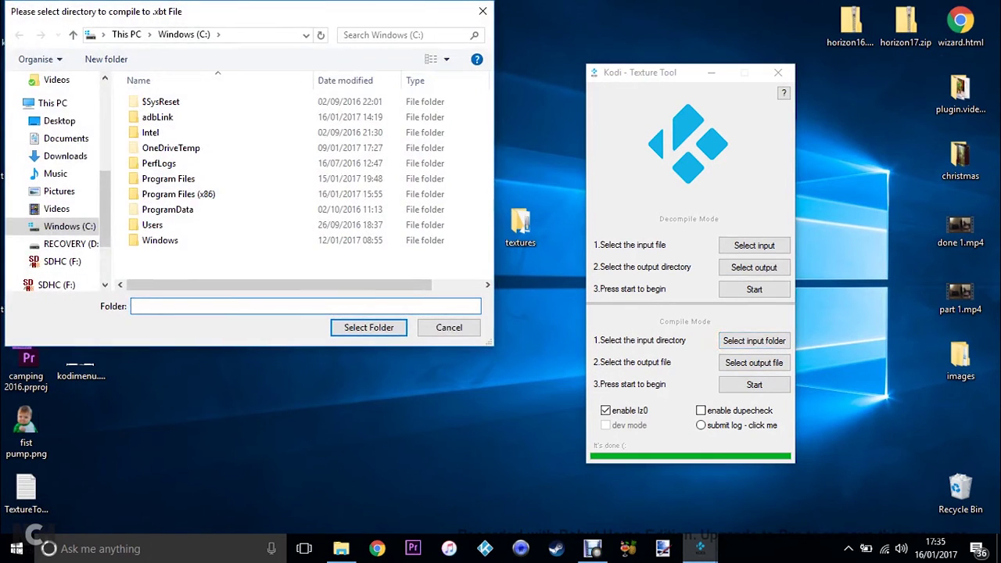
click(60, 121)
click(151, 172)
click(368, 327)
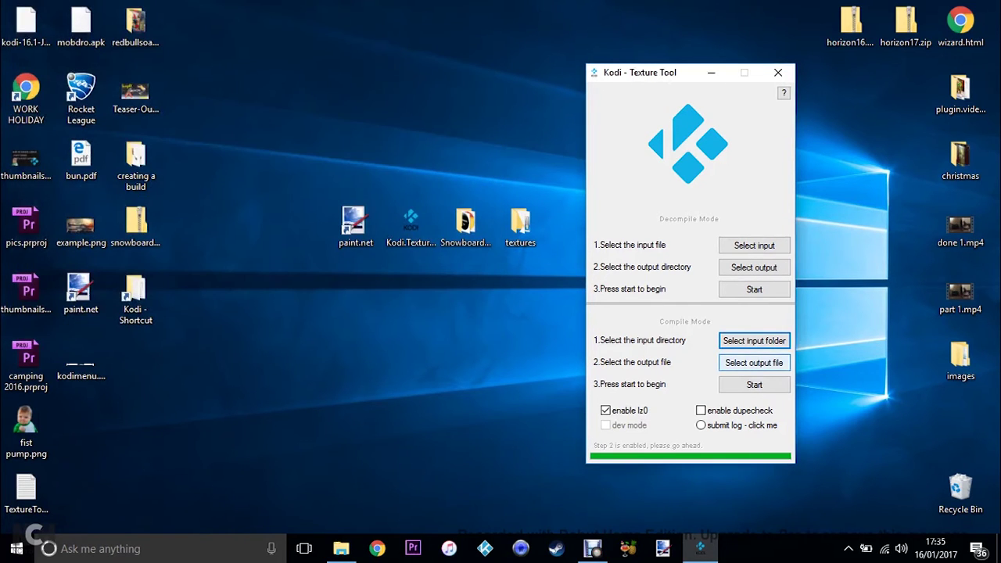
Step: Start choosing the compile output file and browse from drive C: through the user's profile folder to AppData, Roaming, Kodi
click(754, 362)
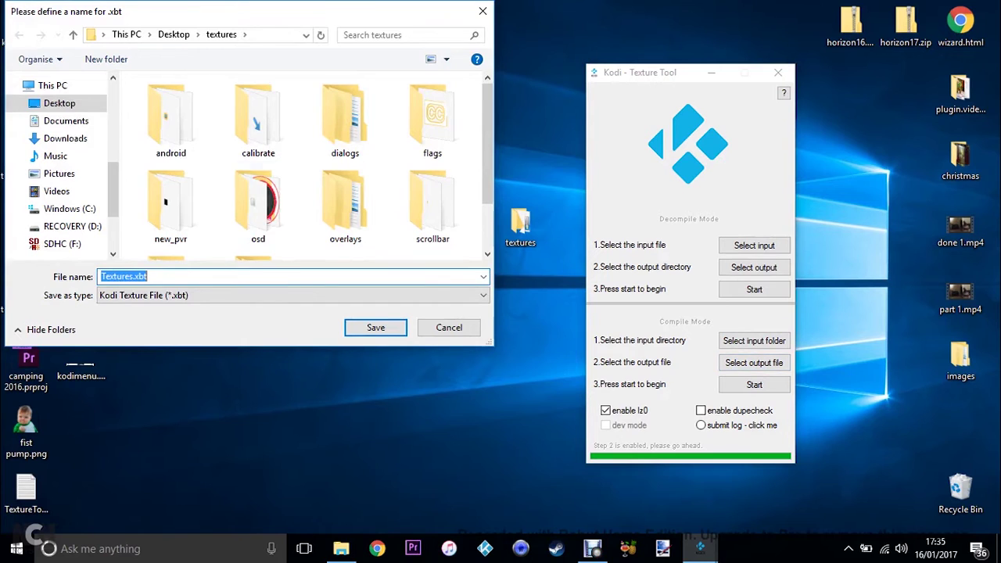
click(70, 209)
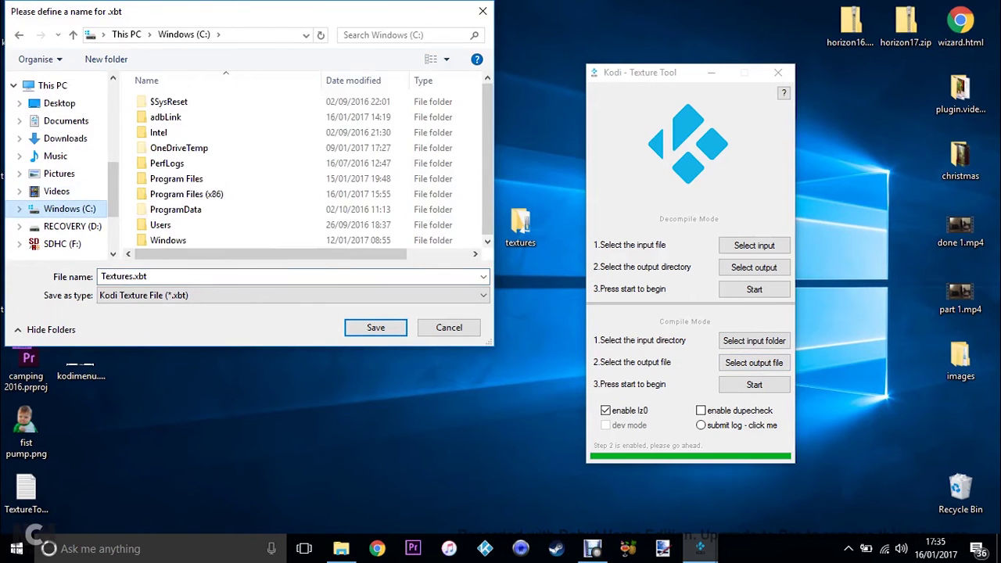
double_click(156, 224)
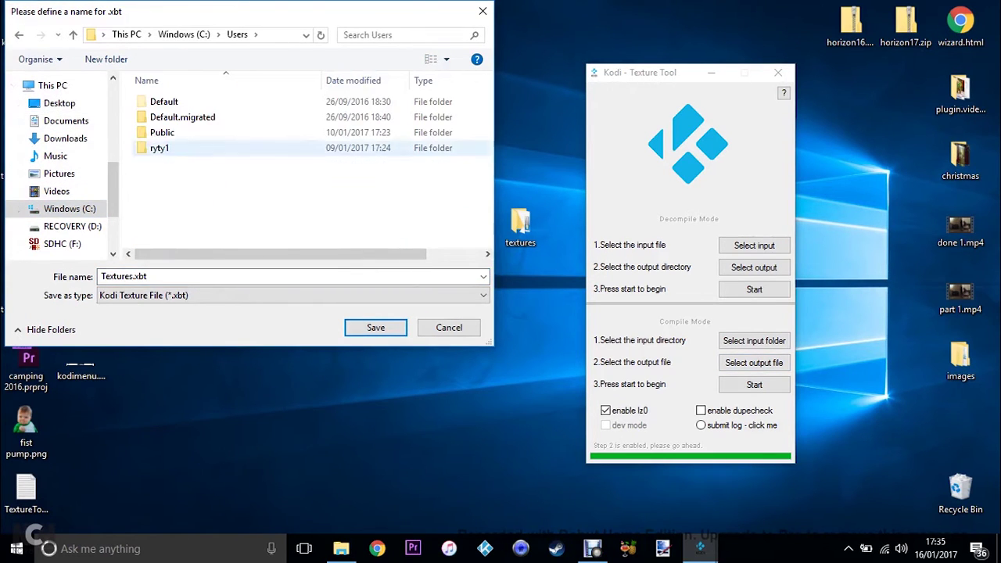
double_click(158, 148)
double_click(167, 117)
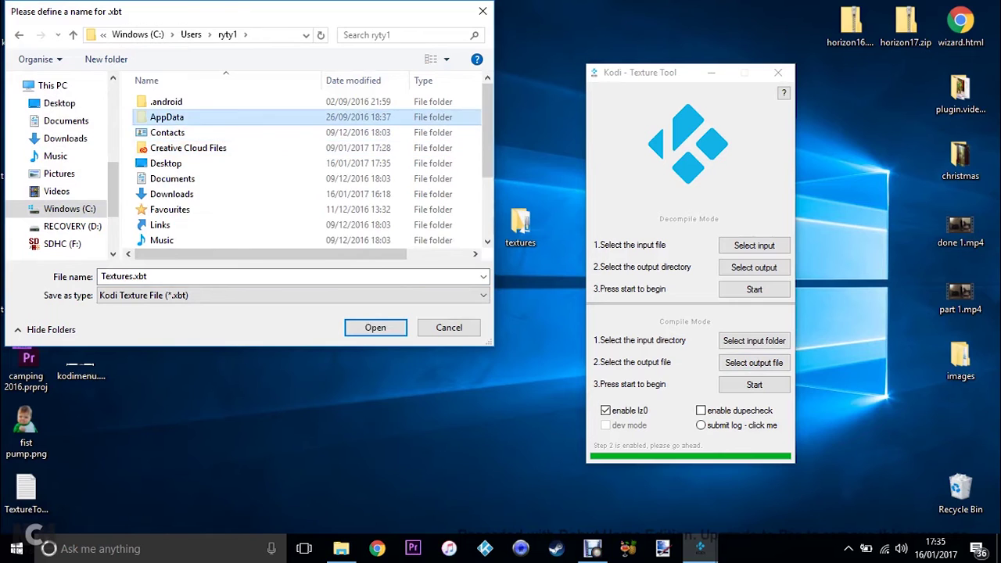
click(167, 132)
double_click(168, 132)
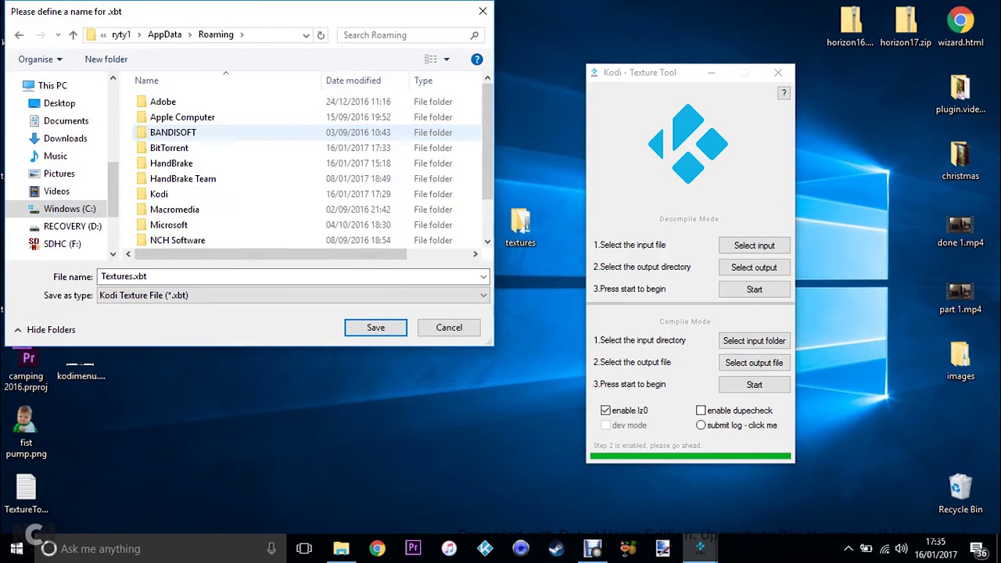
double_click(159, 194)
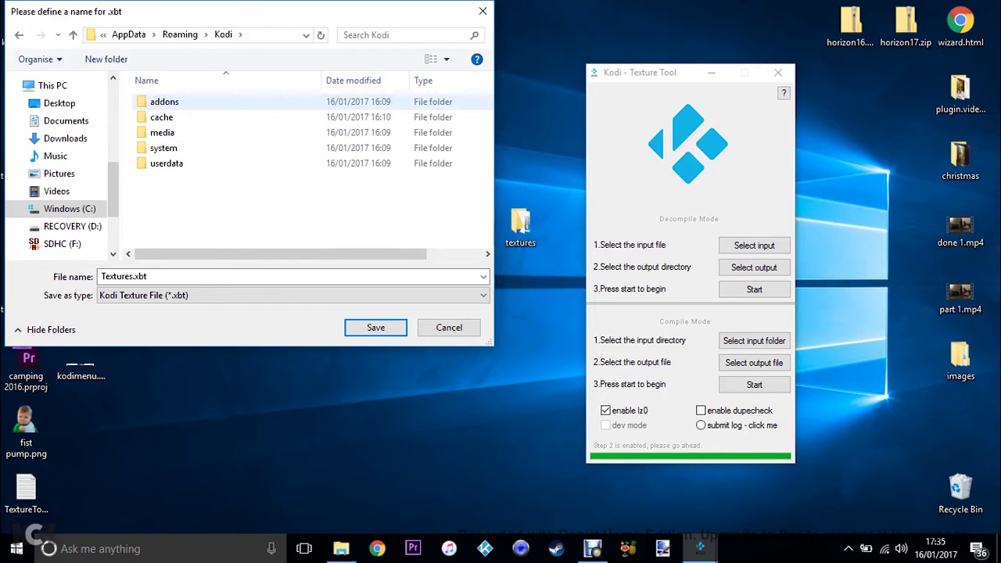
Step: Set the output to Textures.xbt in the media folder of skin.aeon.nox.5 within addons, and start compiling
double_click(164, 102)
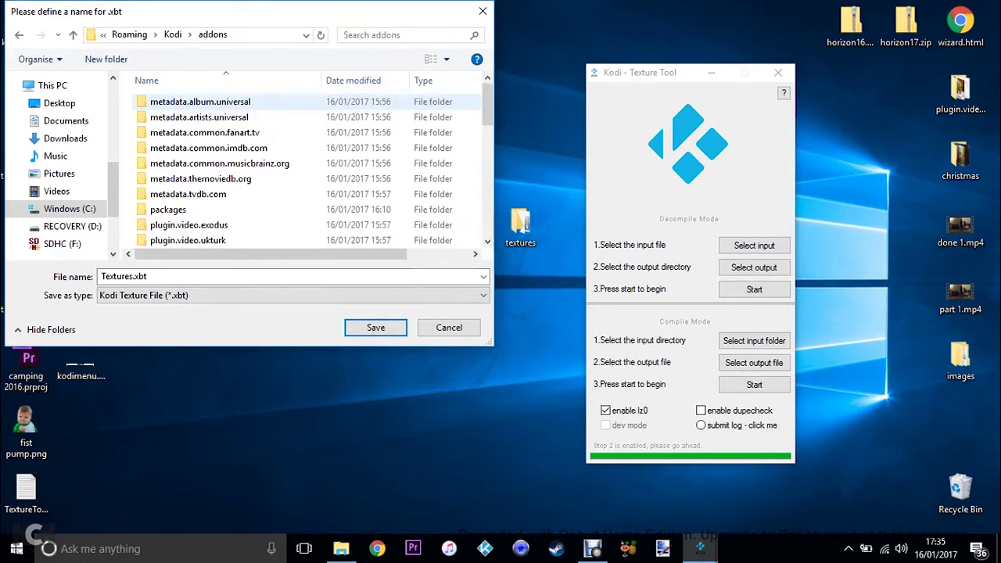
scroll(305, 172, down, 6)
click(180, 240)
key(Return)
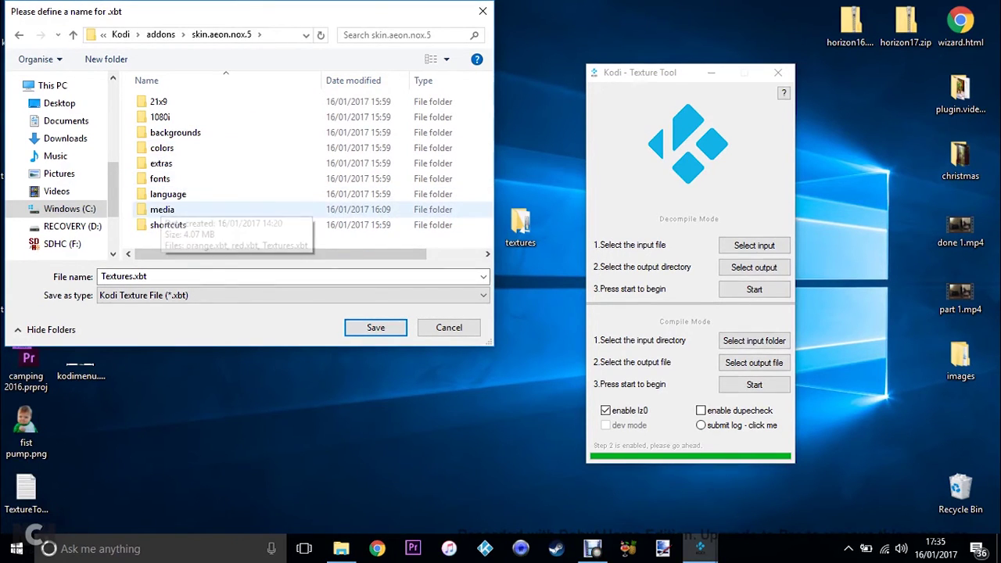
double_click(162, 209)
click(173, 132)
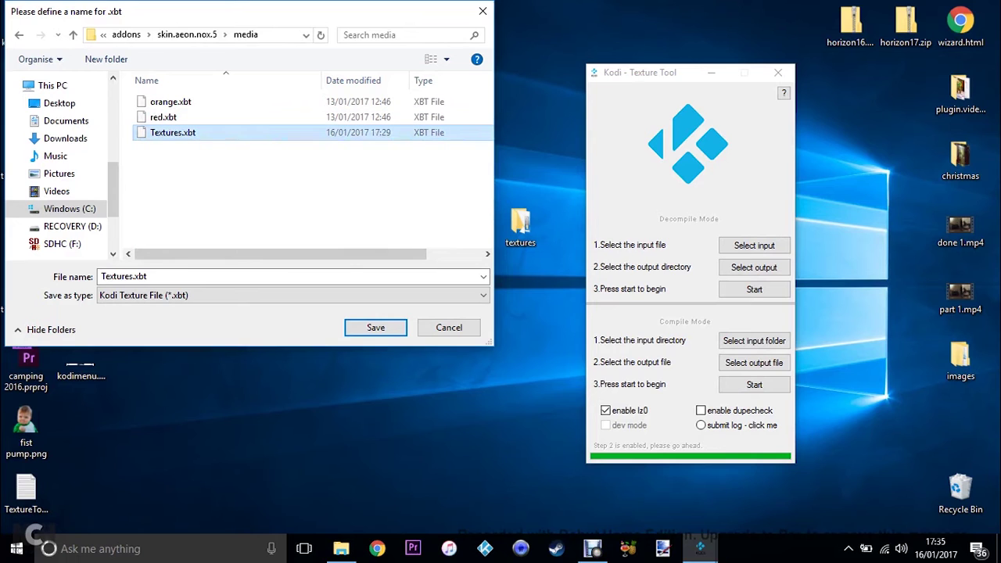
click(375, 327)
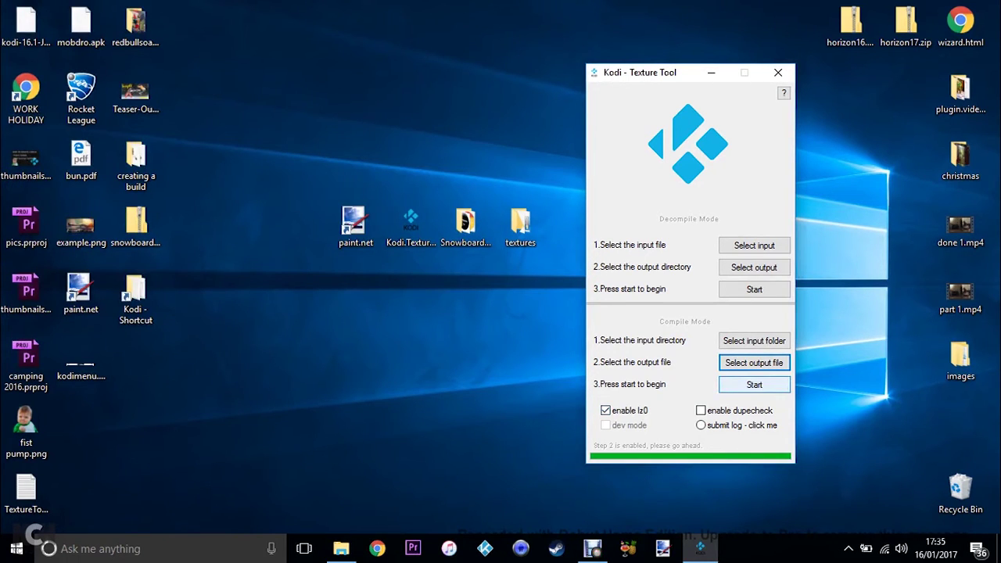
click(754, 384)
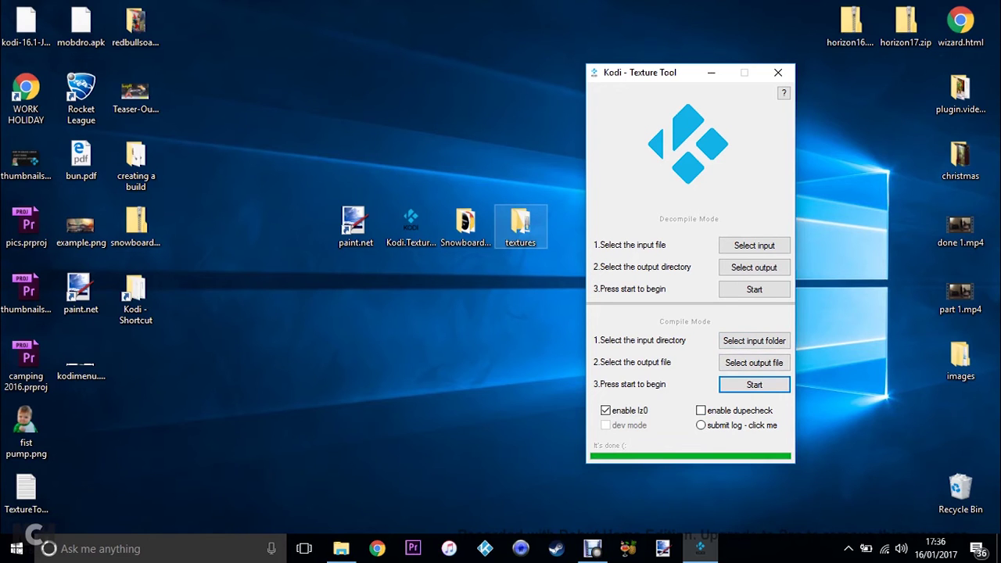
Step: Reopen the textures folder and delete gradient_floor.png from it
double_click(520, 225)
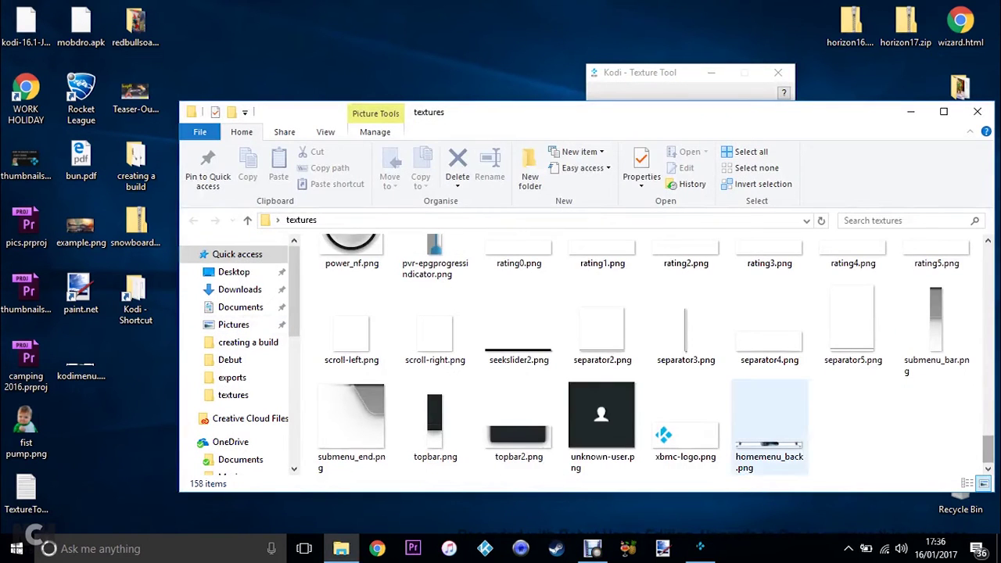
click(911, 111)
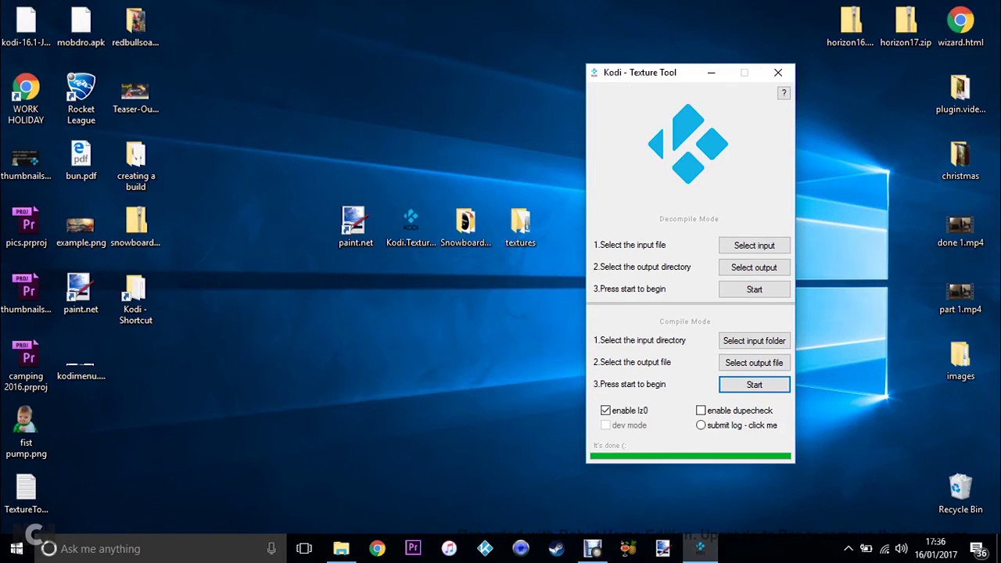
double_click(521, 225)
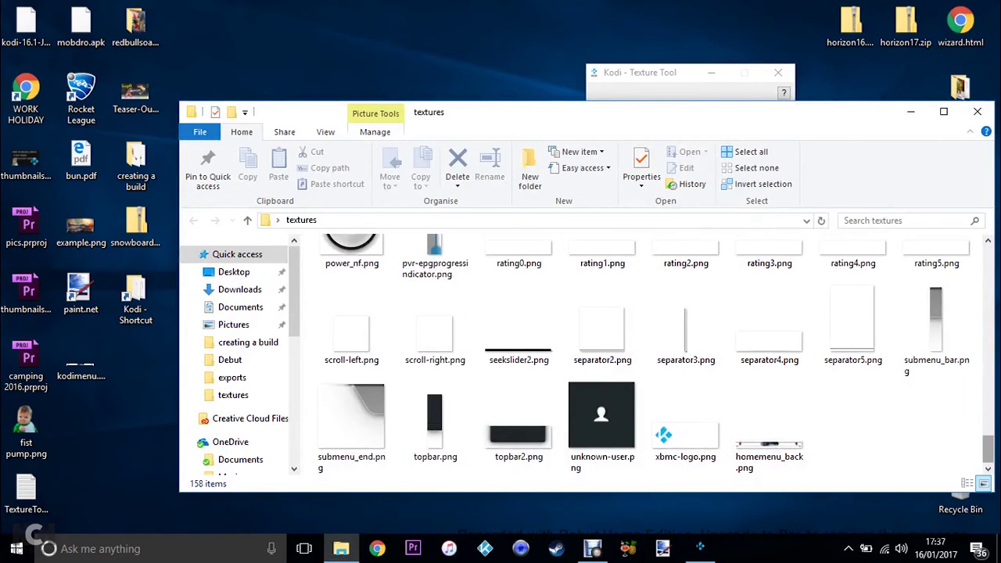
scroll(656, 355, up, 4)
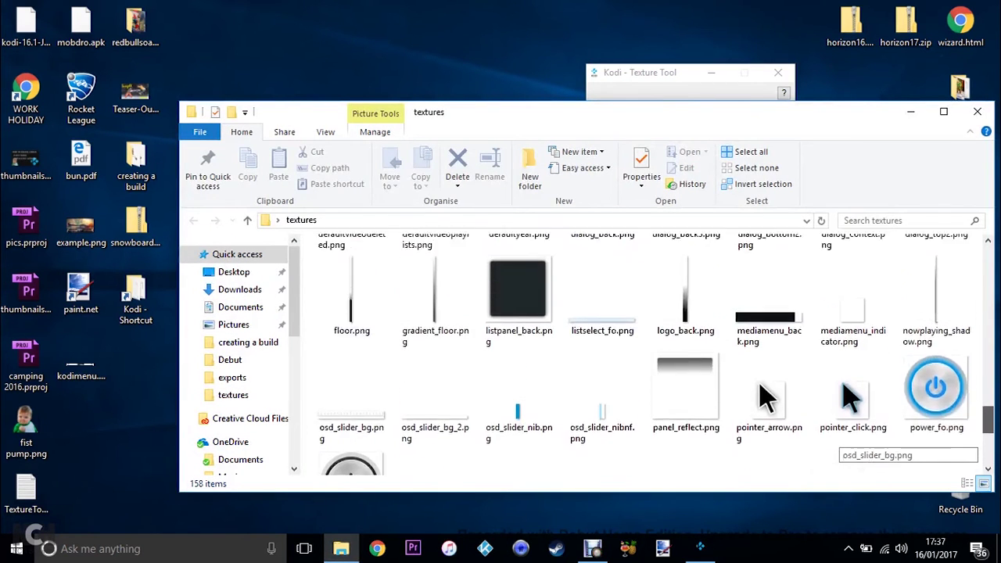
scroll(436, 368, up, 1)
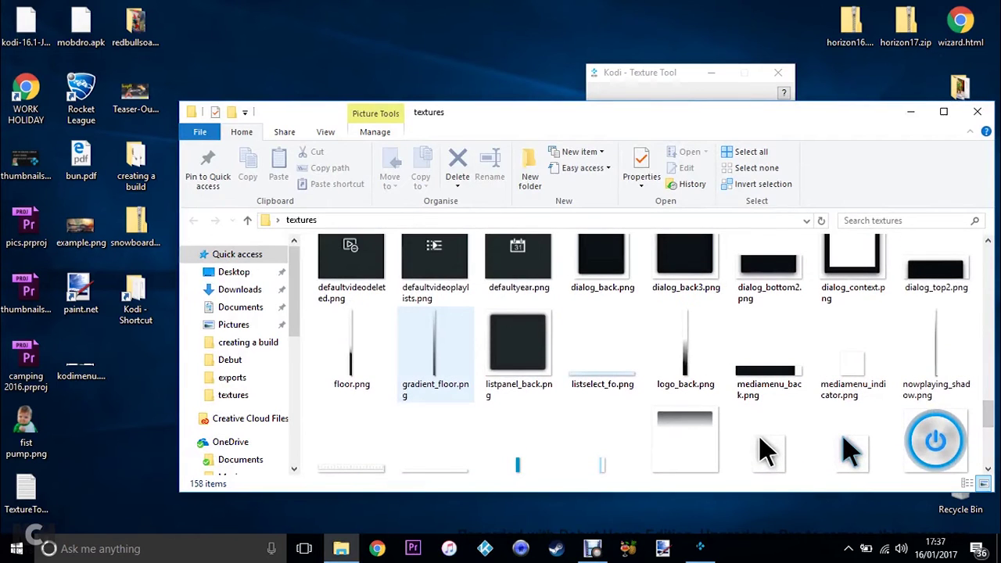
click(436, 352)
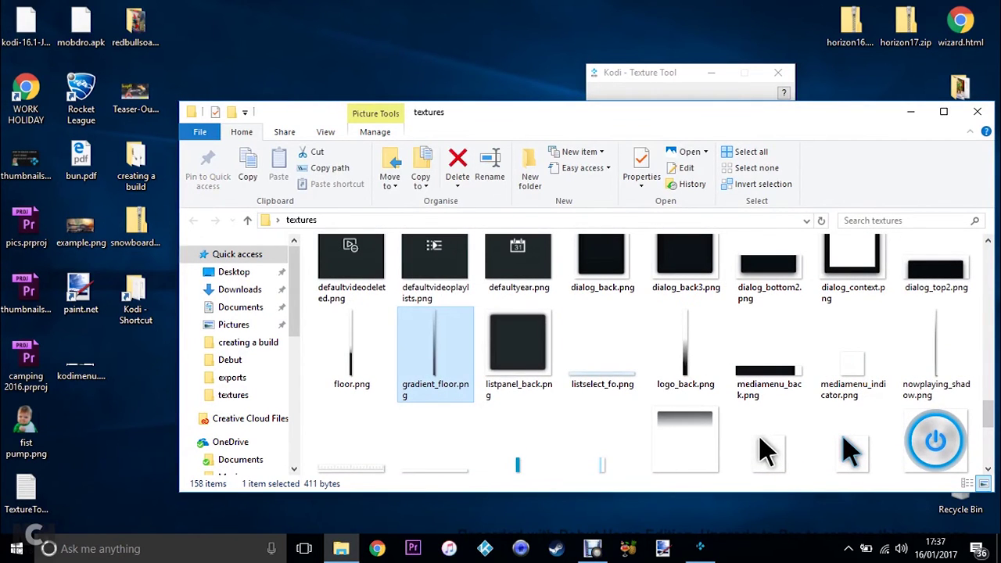
key(Delete)
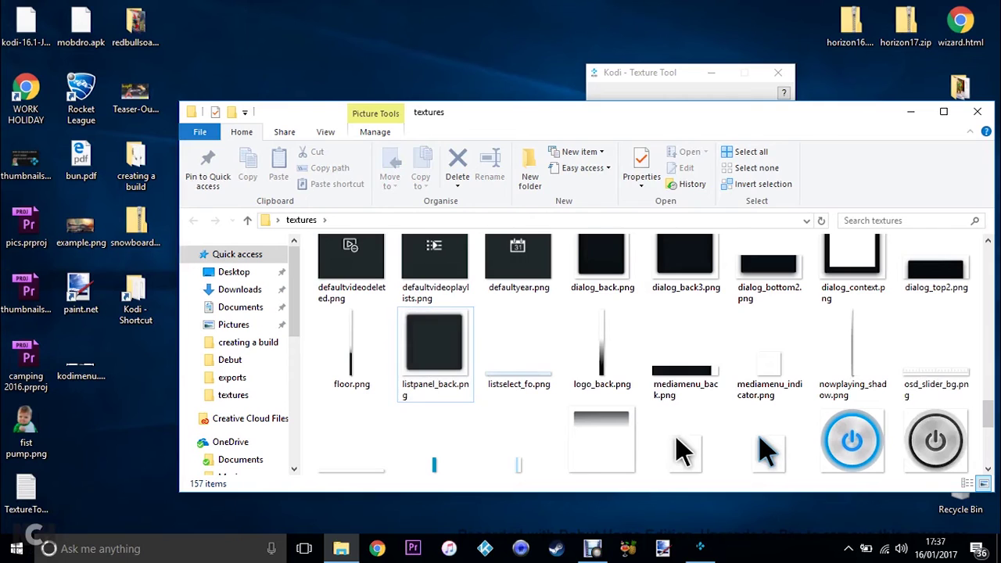
Step: Recompile the textures in Kodi Texture Tool and move through the home menu in Kodi to check the bar
key(alt+Tab)
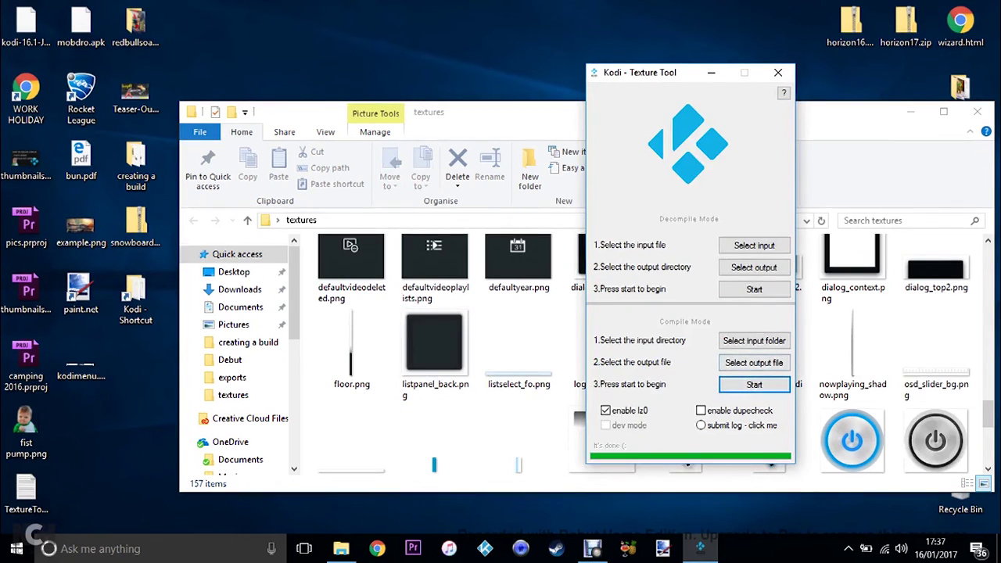
key(Return)
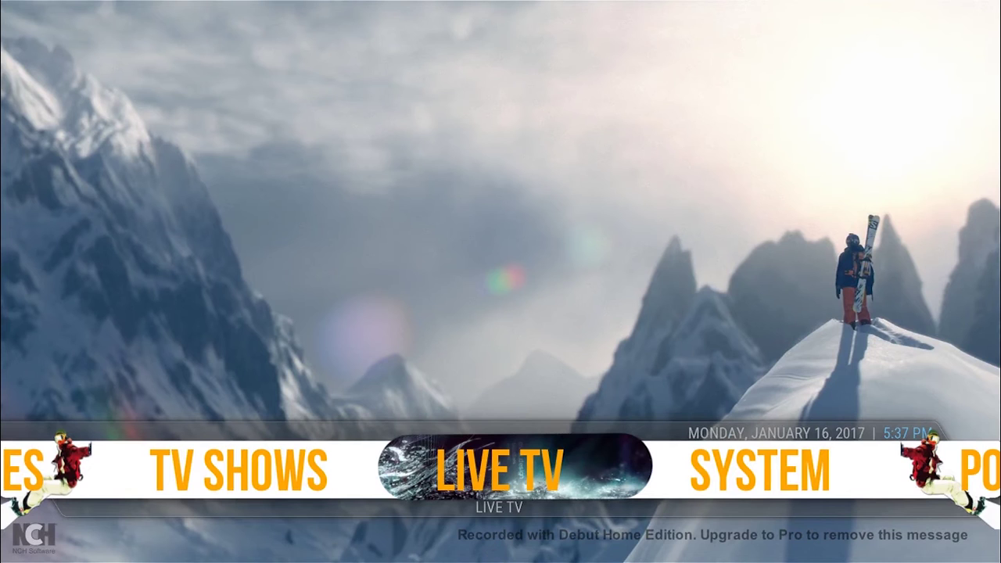
key(Right)
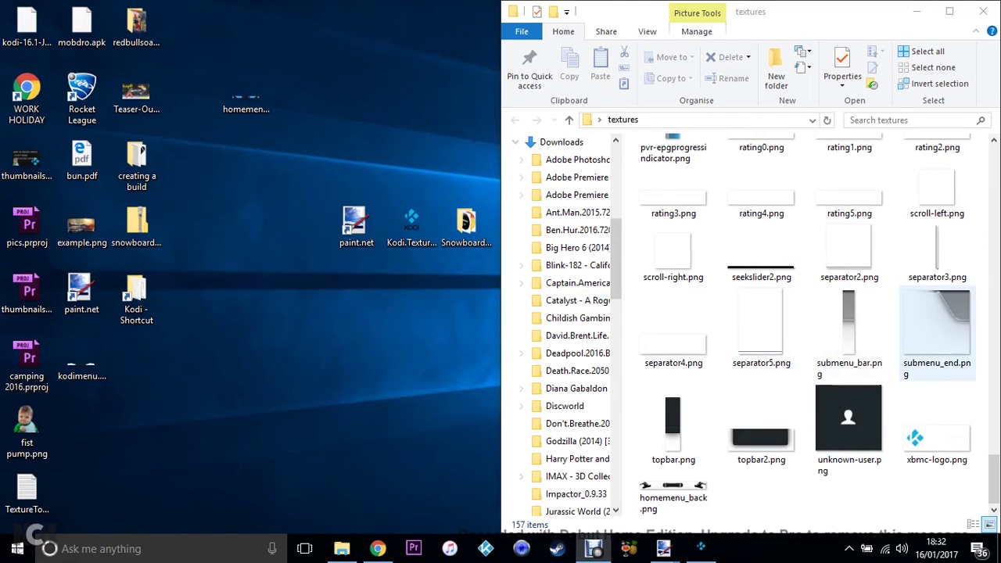
Step: Open submenu_bar.png from the textures folder in paint.net
mouse_move(851, 344)
mouse_down()
mouse_move(594, 252)
mouse_move(381, 259)
mouse_move(361, 223)
mouse_up()
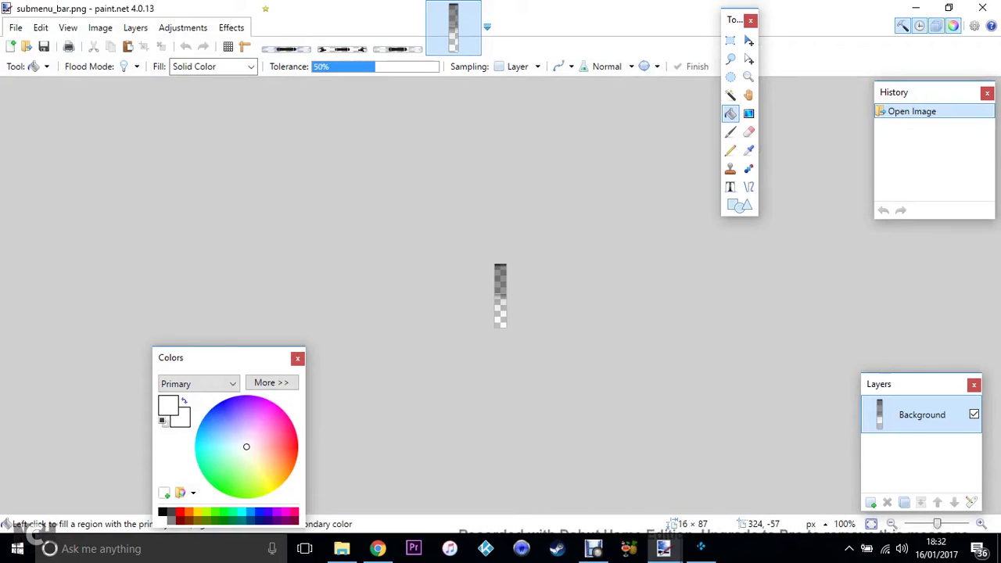
Step: Draw a black rectangle around the grey upper section of the submenu bar and flood-fill that section with white
click(735, 206)
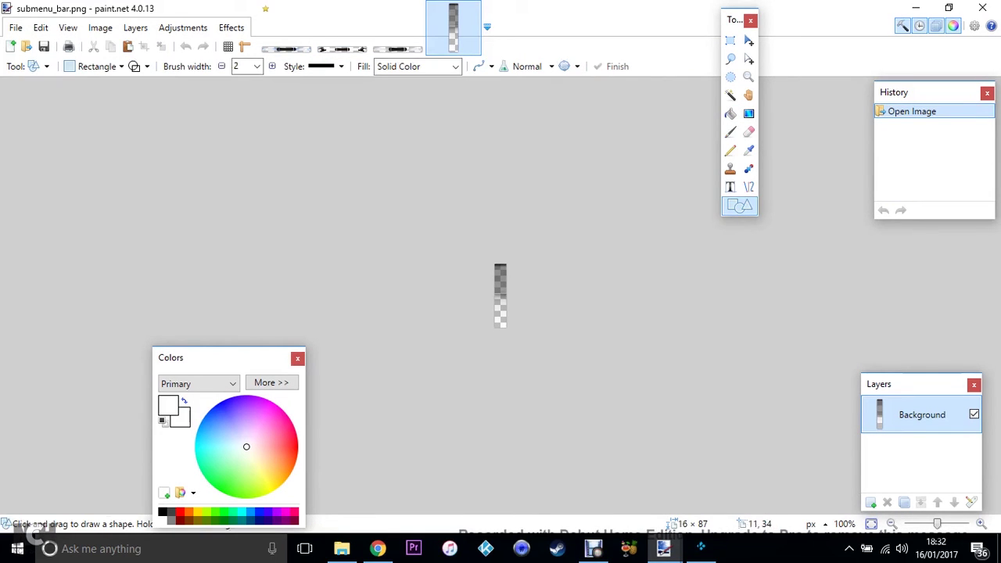
drag(507, 294, 489, 260)
key(f)
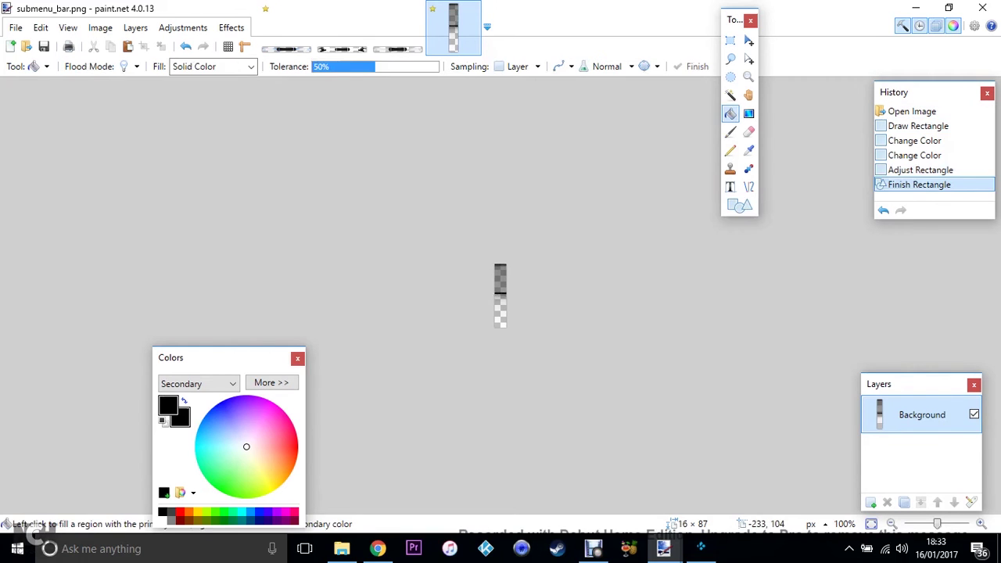
click(503, 278)
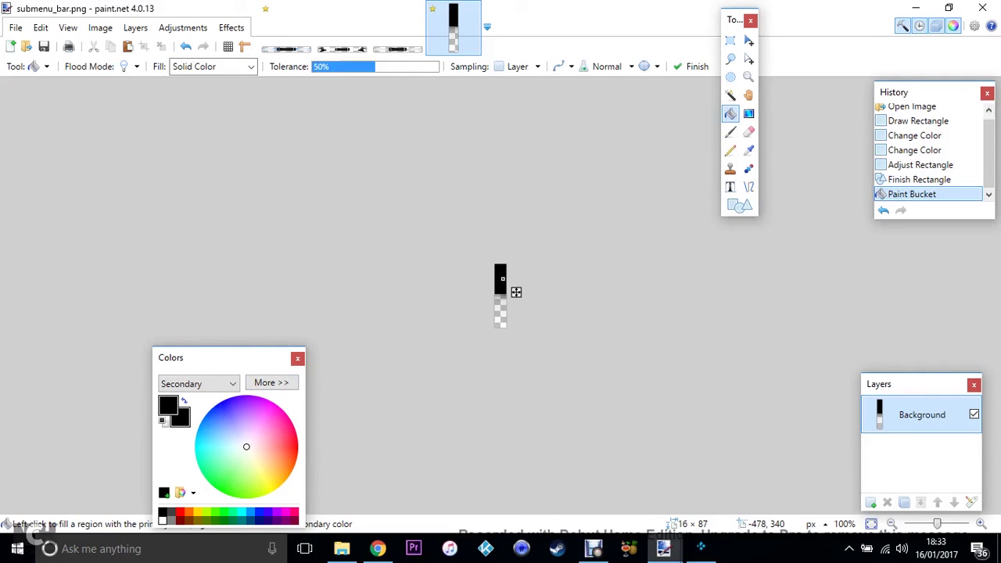
key(d)
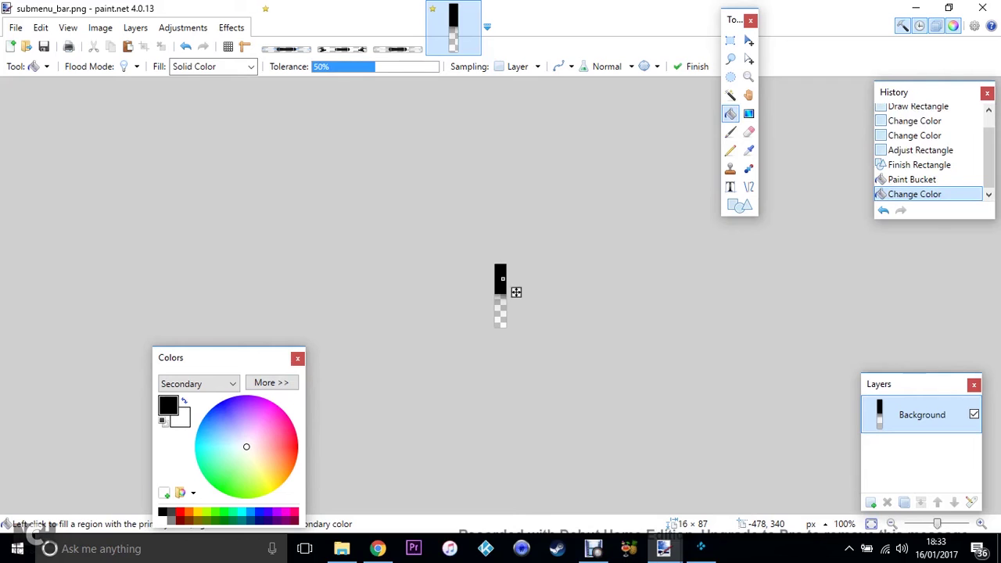
key(x)
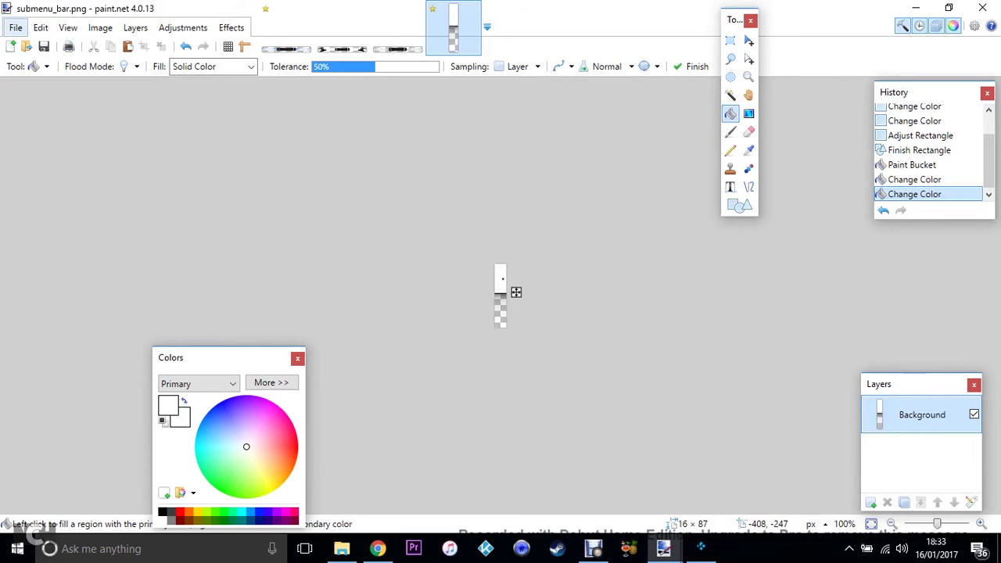
Step: Save the edited image to the Desktop as submenu_bar.png in PNG format with auto-detected bit depth
key(Down)
key(Down)
key(Down)
key(Down)
key(Down)
key(Down)
key(Down)
key(Return)
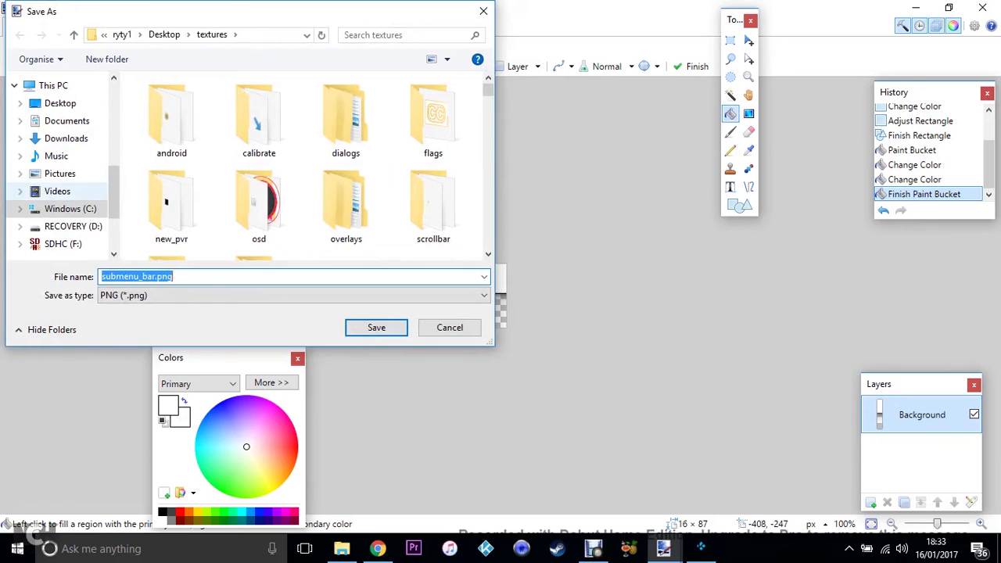
click(60, 103)
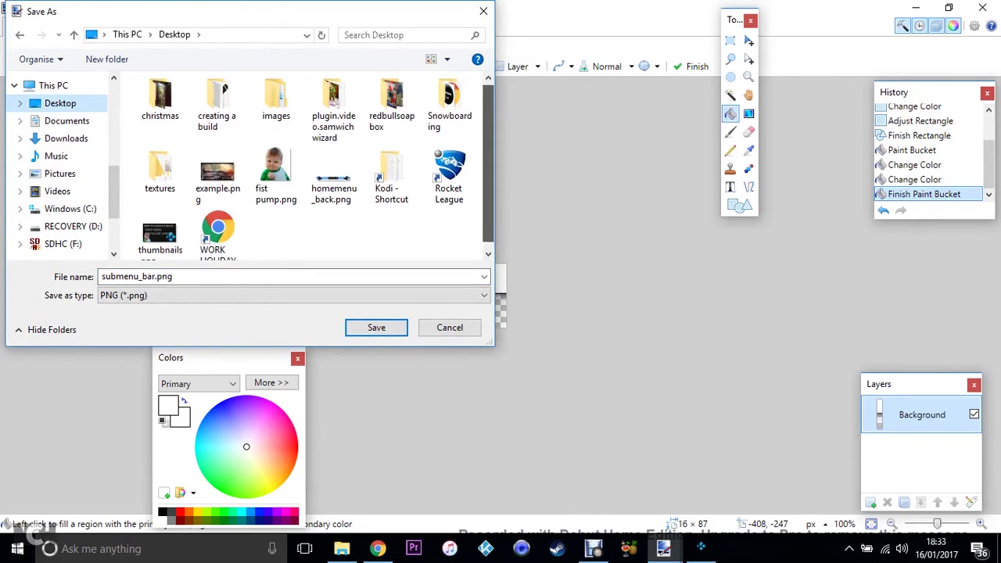
scroll(313, 165, down, 1)
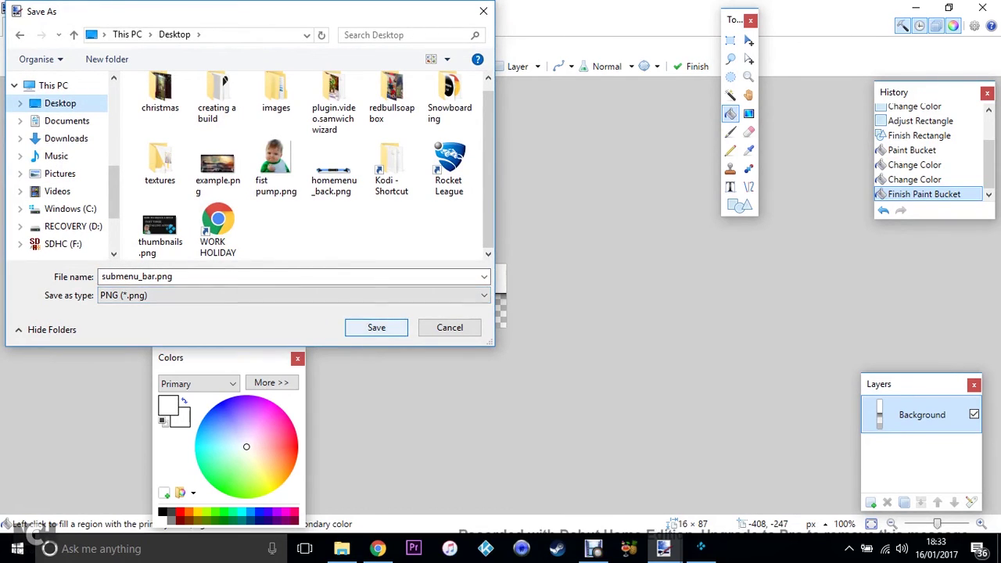
key(Return)
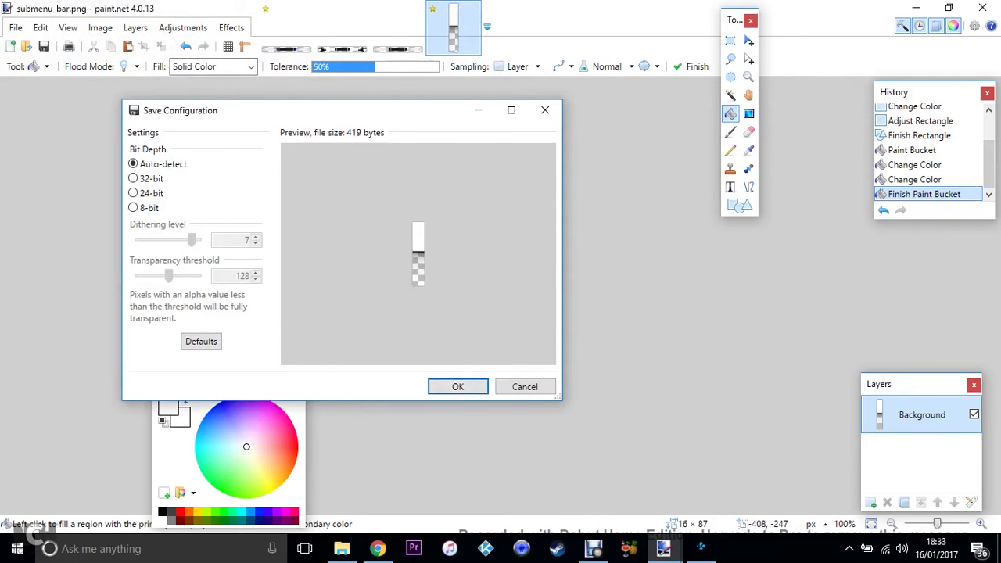
key(Return)
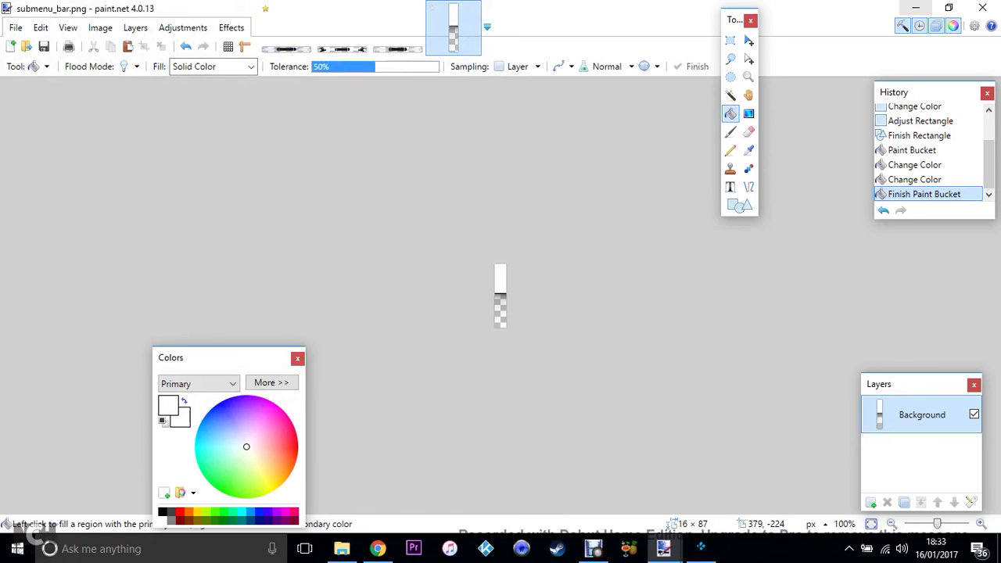
Step: Replace the original submenu_bar.png in the textures folder with the edited version from the desktop
click(916, 7)
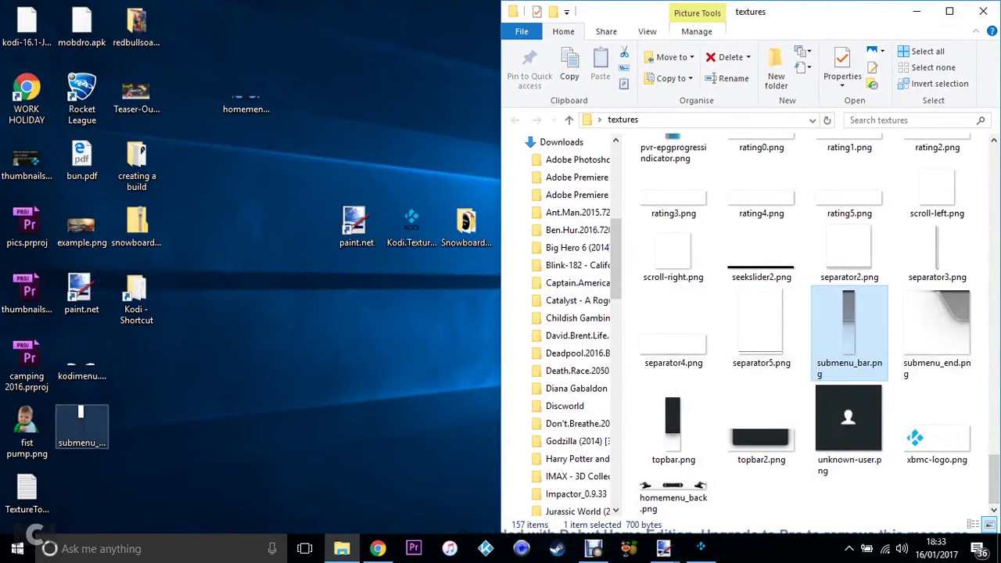
drag(82, 422, 302, 429)
click(850, 329)
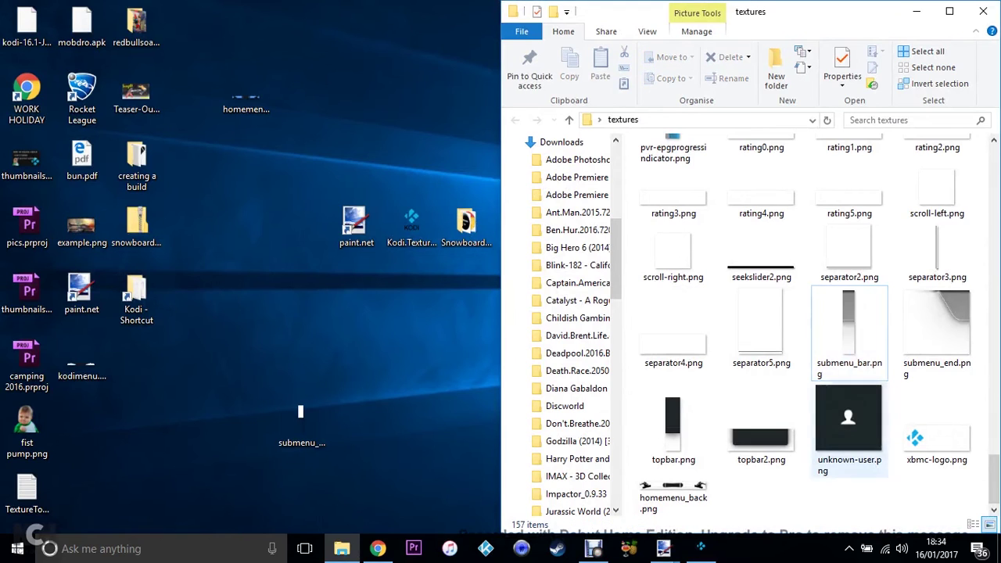
key(Delete)
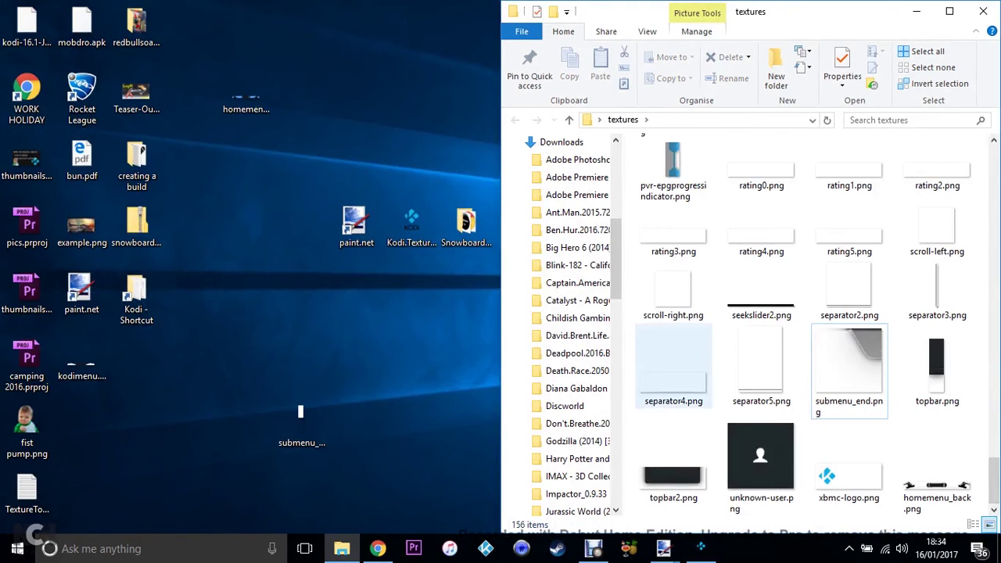
drag(300, 422, 915, 427)
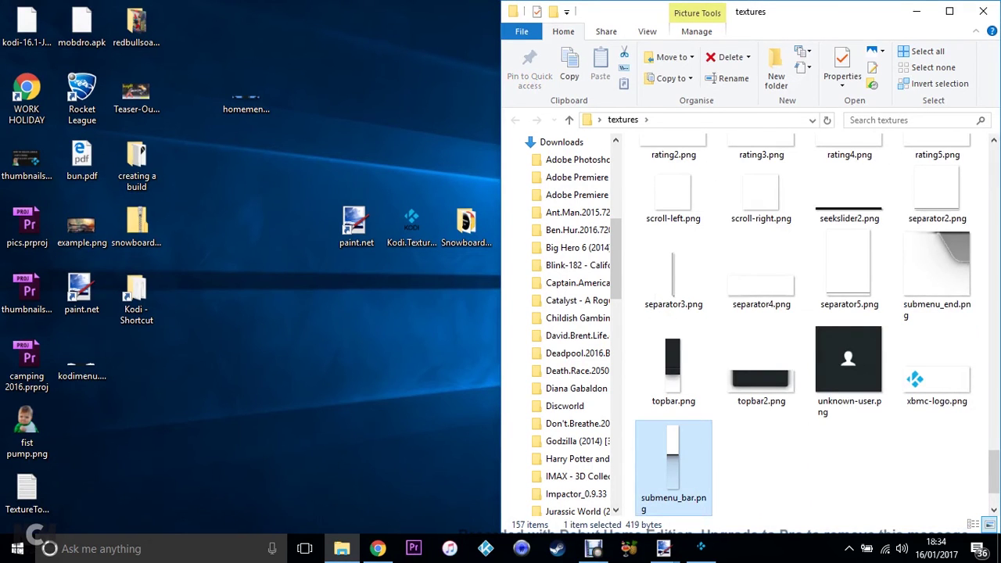
Step: Open submenu_end.png from the textures folder in paint.net and paint its dark corner shape white with a brush of width 14
scroll(814, 324, up, 3)
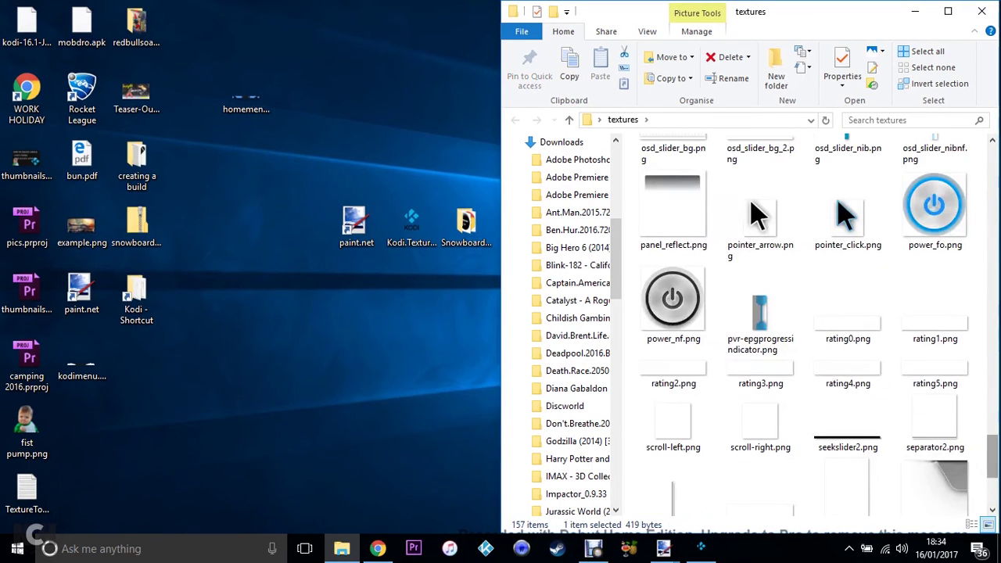
mouse_move(935, 485)
mouse_down()
mouse_move(908, 450)
mouse_move(563, 366)
mouse_move(552, 350)
mouse_move(383, 306)
mouse_move(357, 229)
mouse_up()
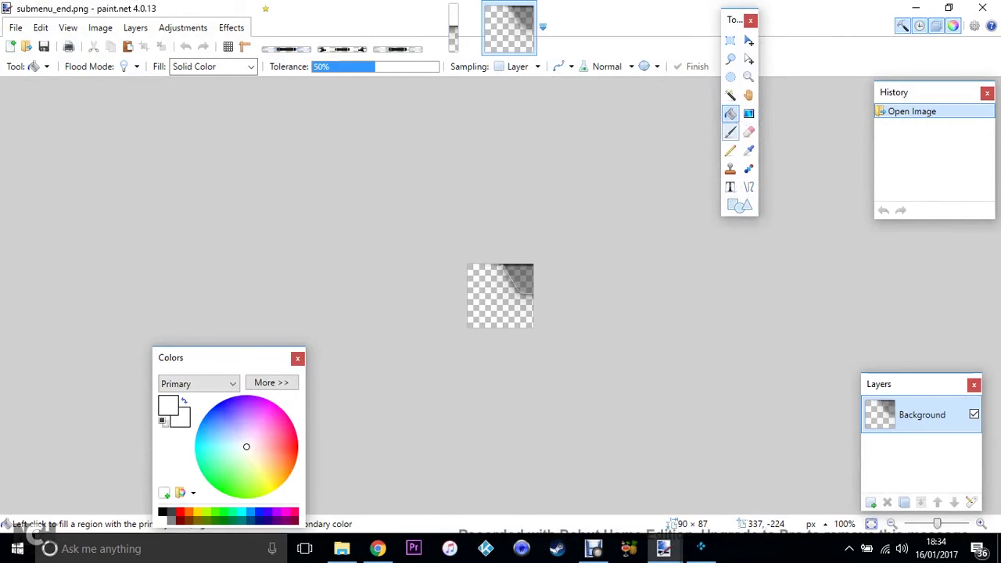
click(731, 135)
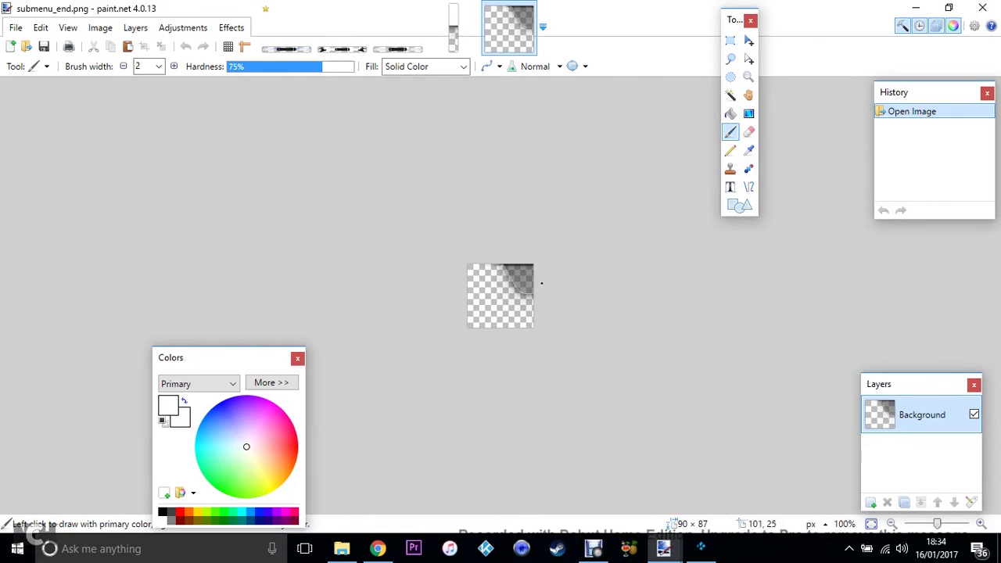
drag(526, 277, 532, 284)
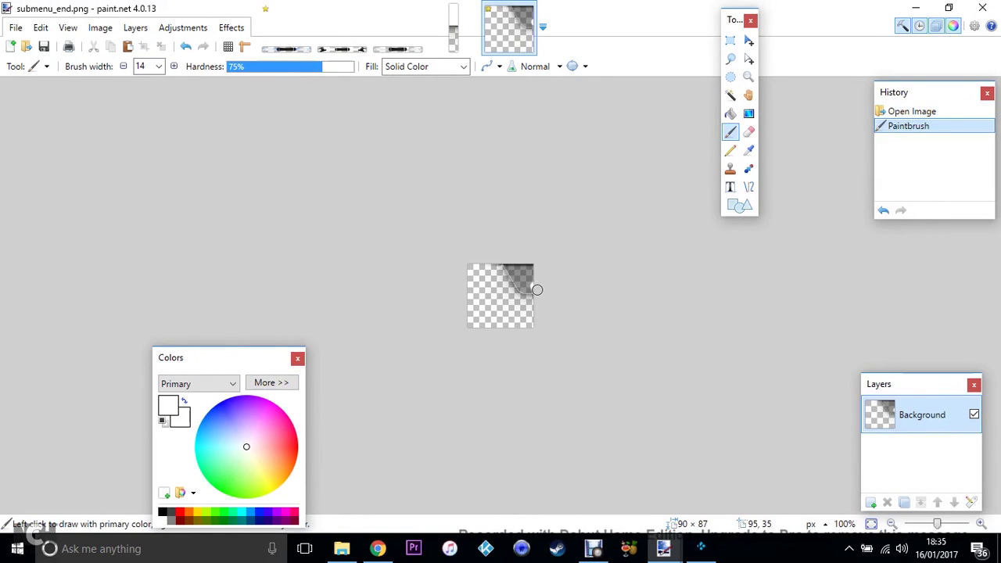
mouse_move(532, 290)
mouse_down()
mouse_move(510, 265)
mouse_move(533, 269)
mouse_move(530, 282)
mouse_move(519, 271)
mouse_up()
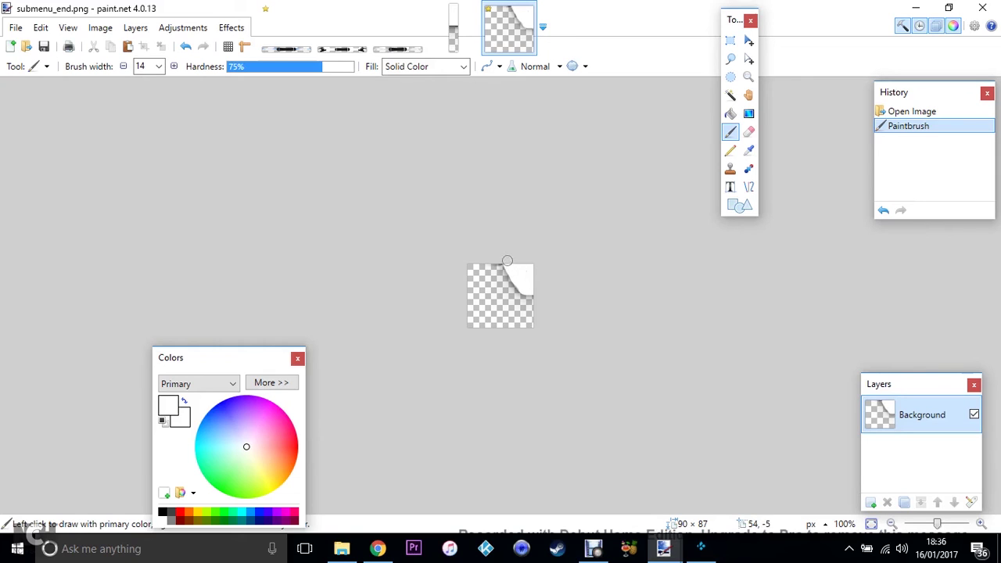
click(507, 261)
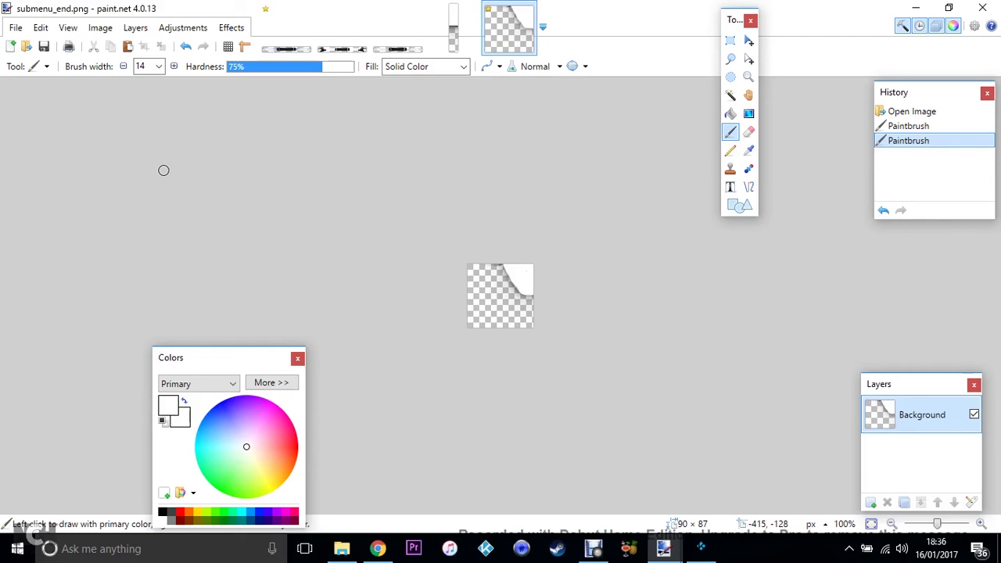
Step: Save the edited corner image to the Desktop as submenu_end.png with the default PNG settings
click(16, 27)
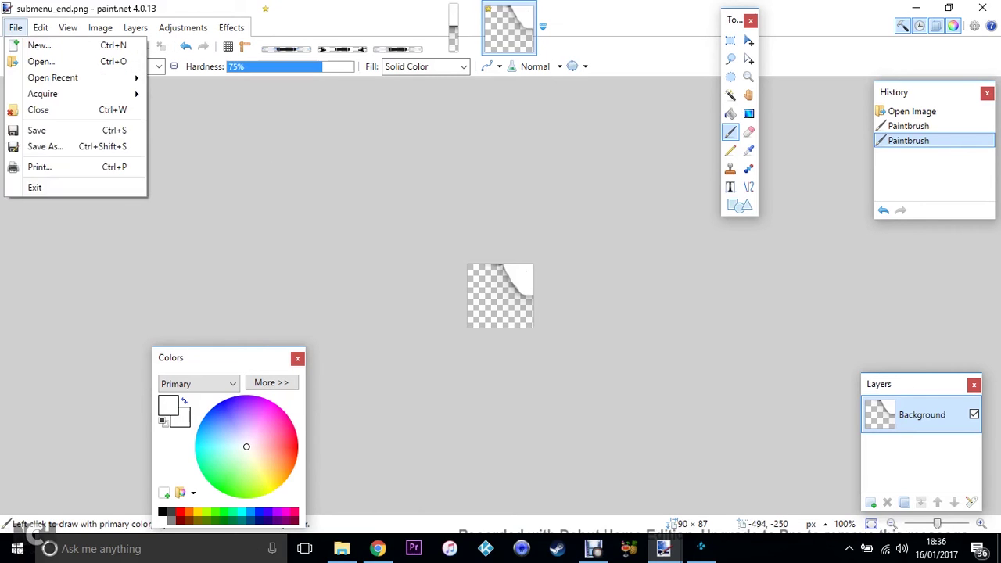
key(Escape)
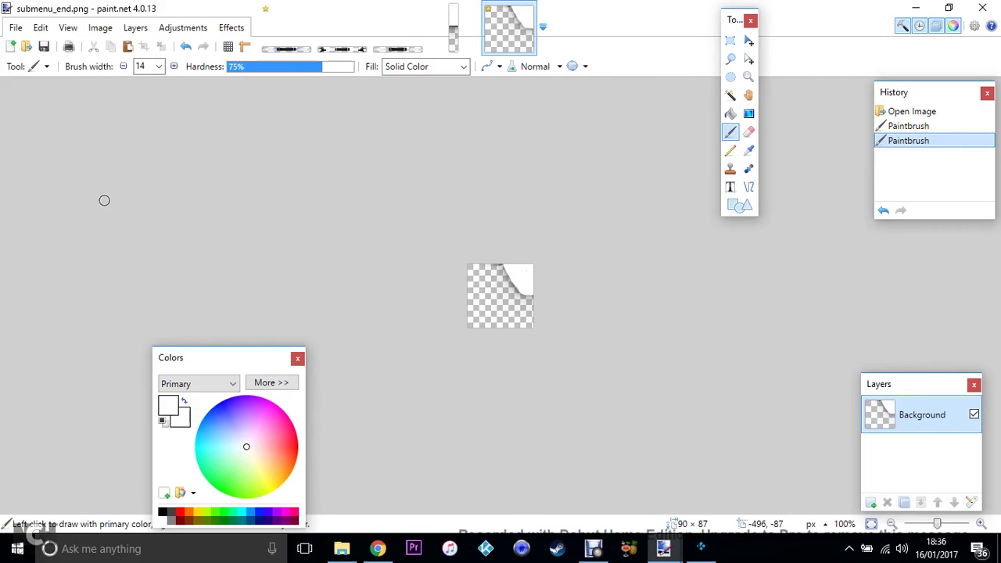
click(16, 28)
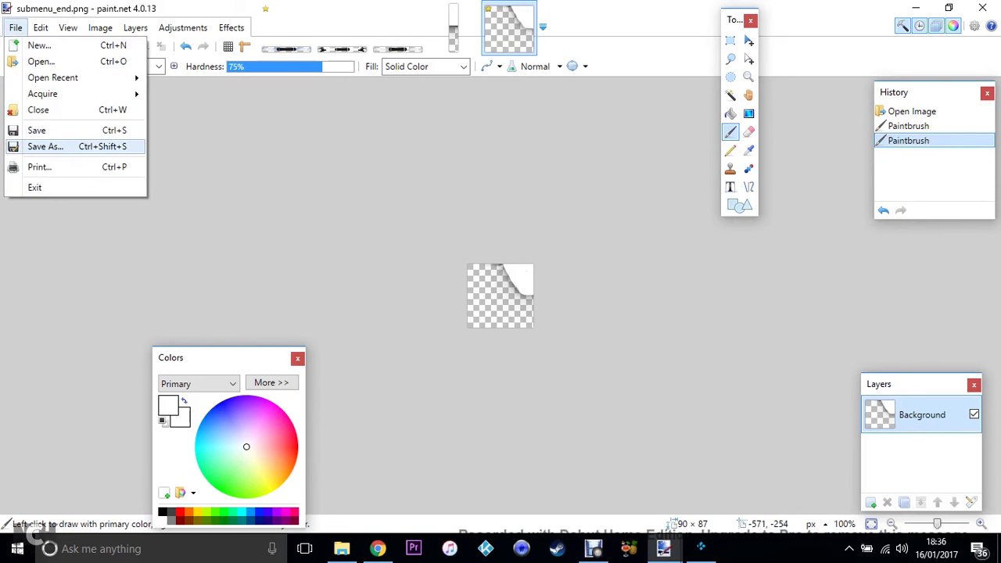
click(46, 147)
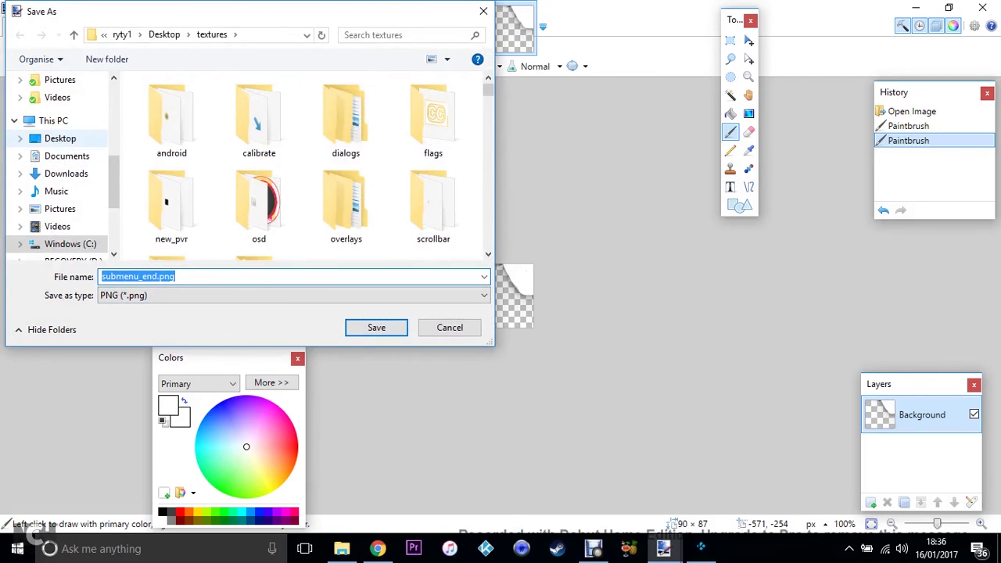
click(60, 139)
key(Return)
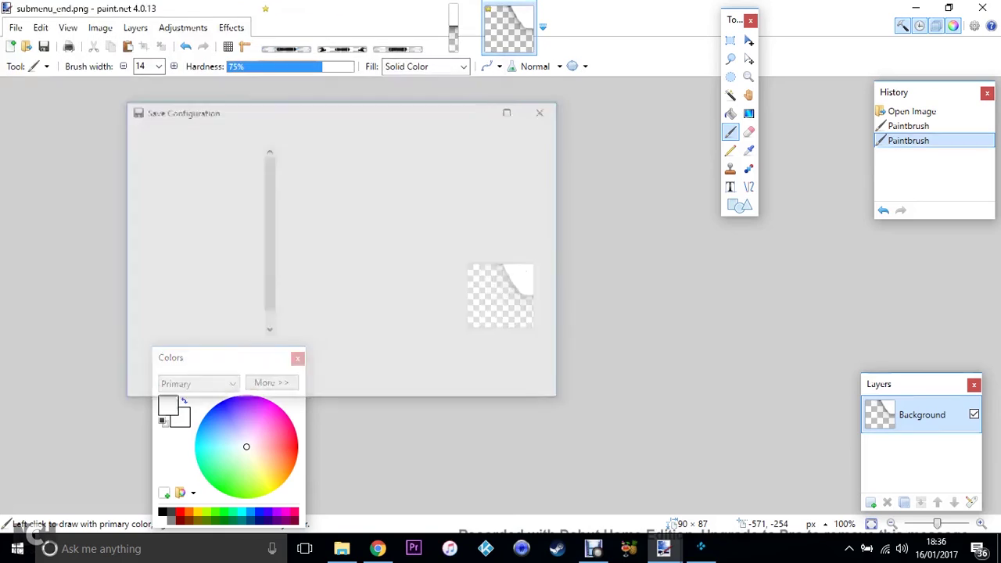
key(Return)
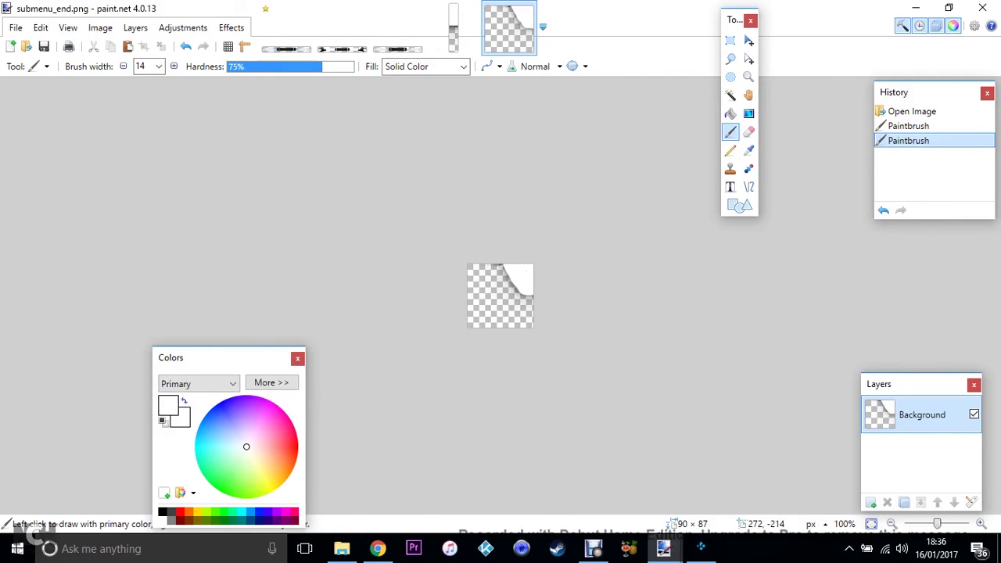
Step: Replace the original submenu_end.png in the textures folder with the edited version from the desktop
click(916, 8)
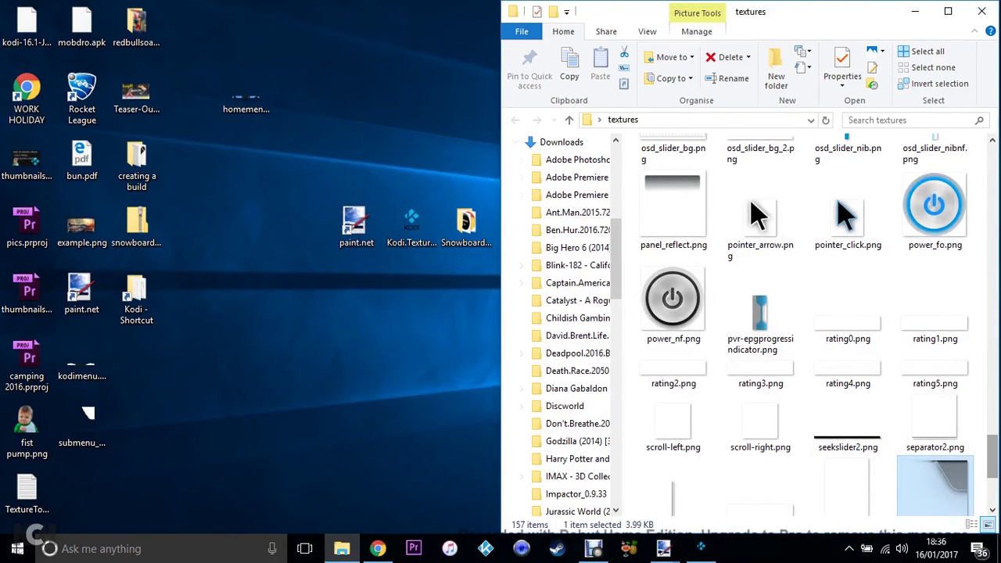
scroll(992, 461, down, 3)
key(Delete)
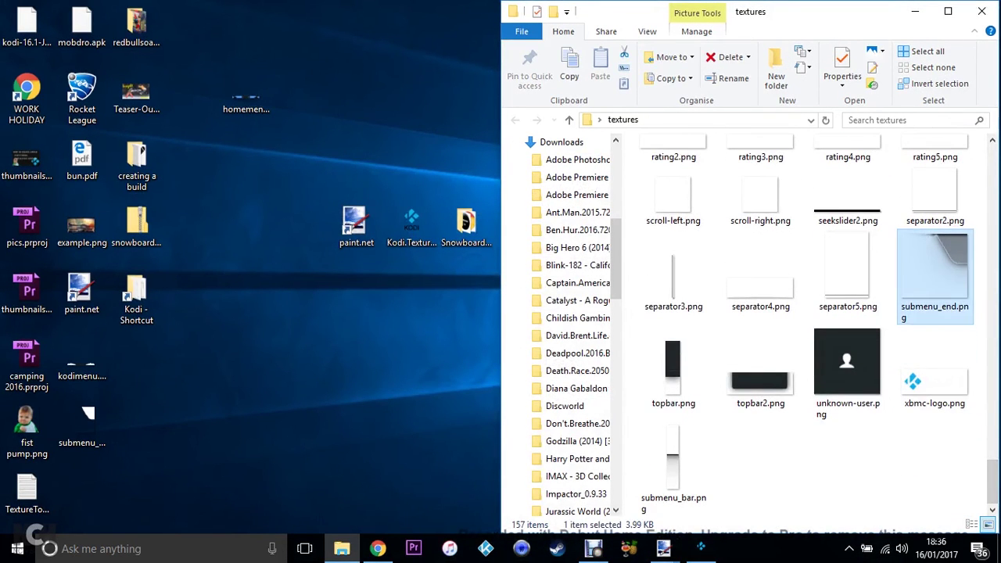
drag(86, 419, 931, 465)
Step: Put the textures folder window away and recompile the textures in Kodi Texture Tool
click(915, 11)
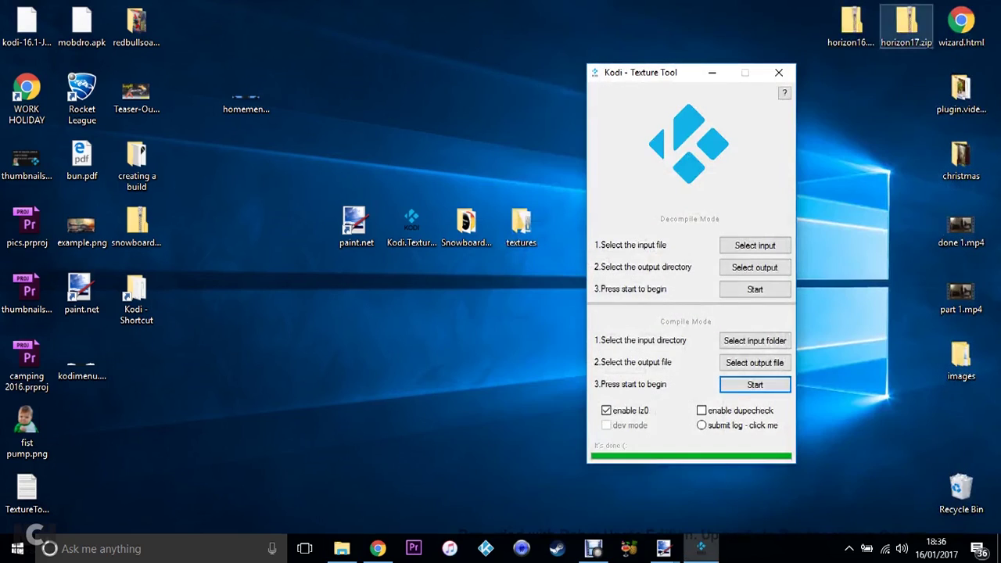
click(754, 384)
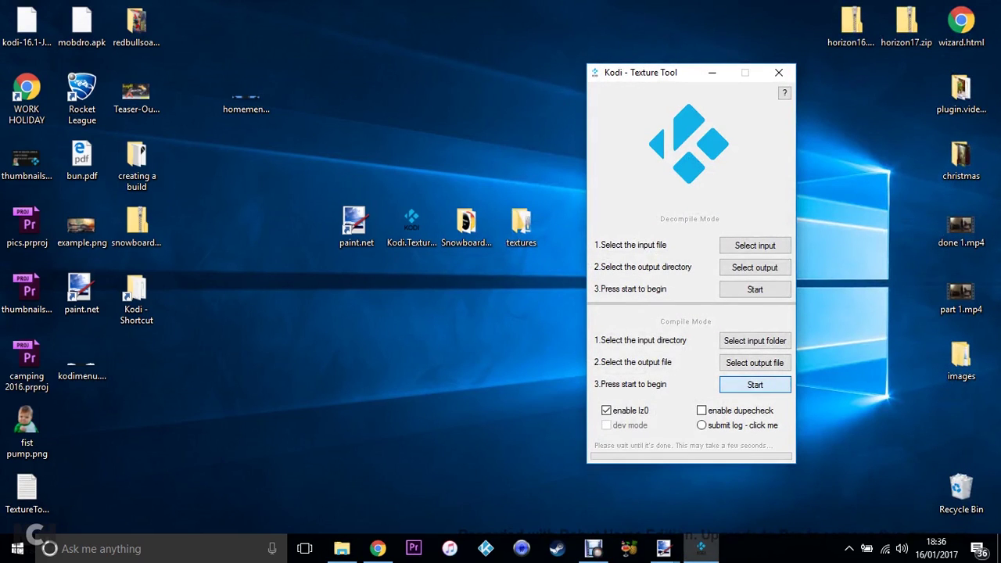